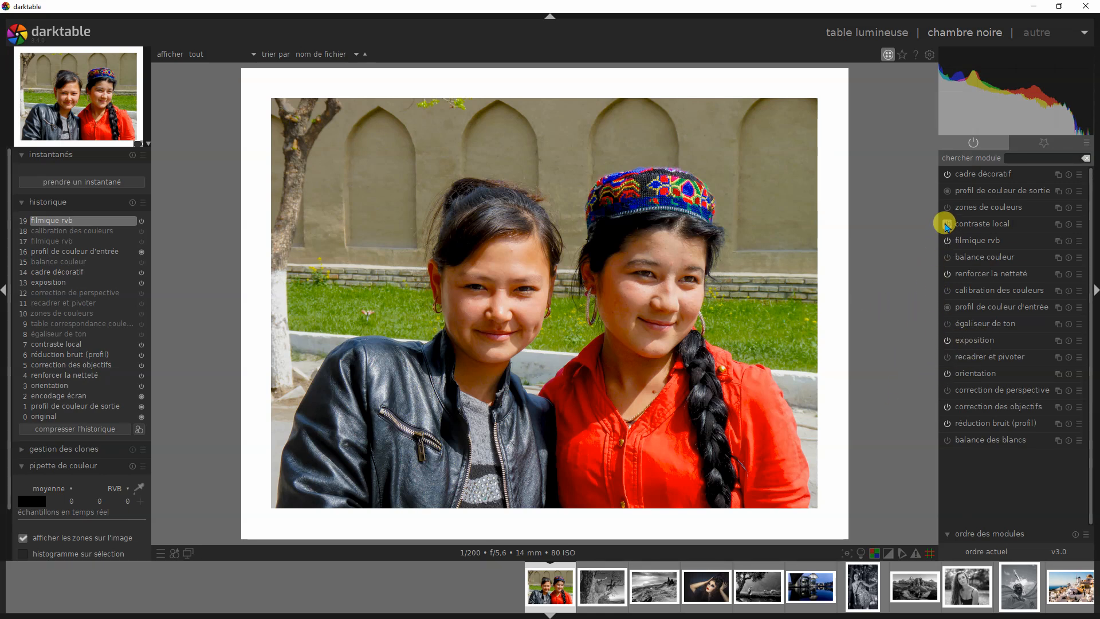
Step: Enable calibration des couleurs on the photo of the two women, then on the portrait with the branch crown
{"action": "left_click", "coordinate": [948, 292]}
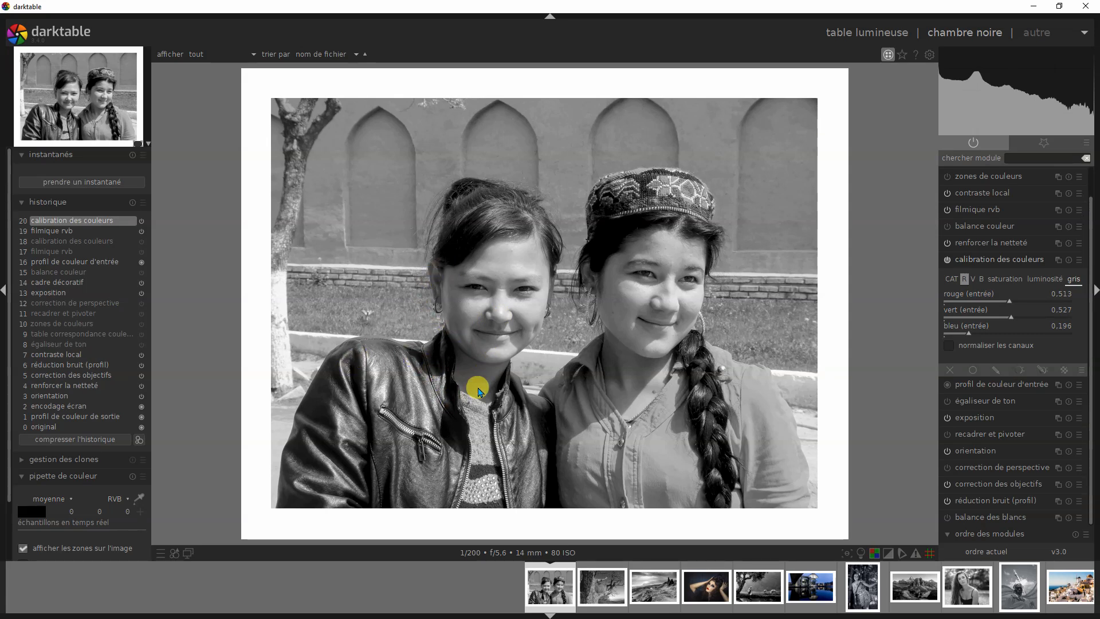
{"action": "key", "text": "l"}
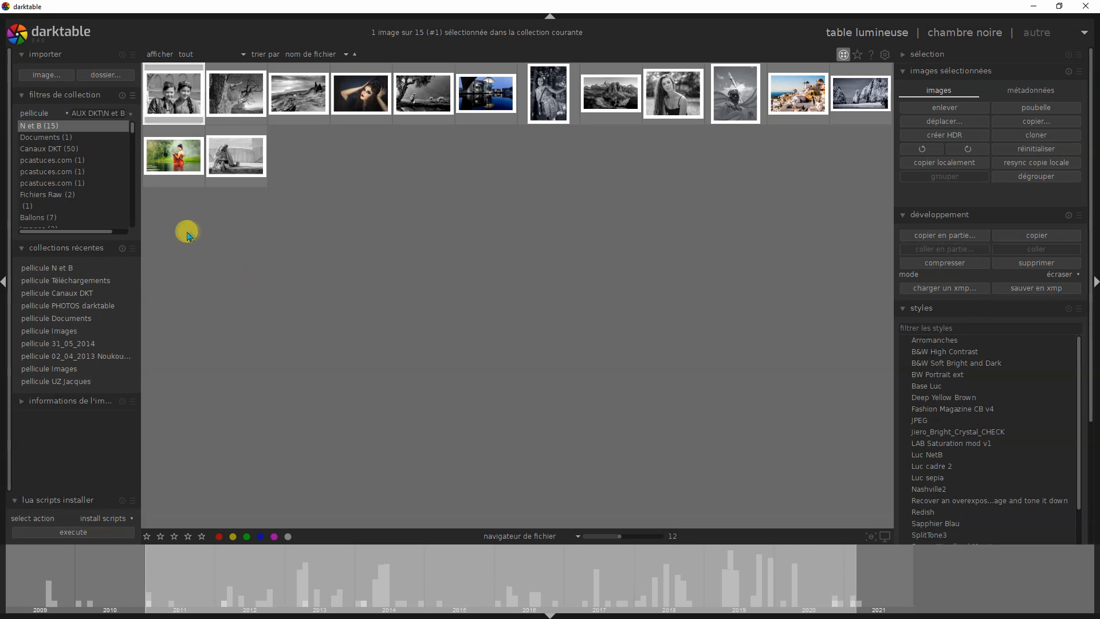
{"action": "left_click", "coordinate": [360, 110]}
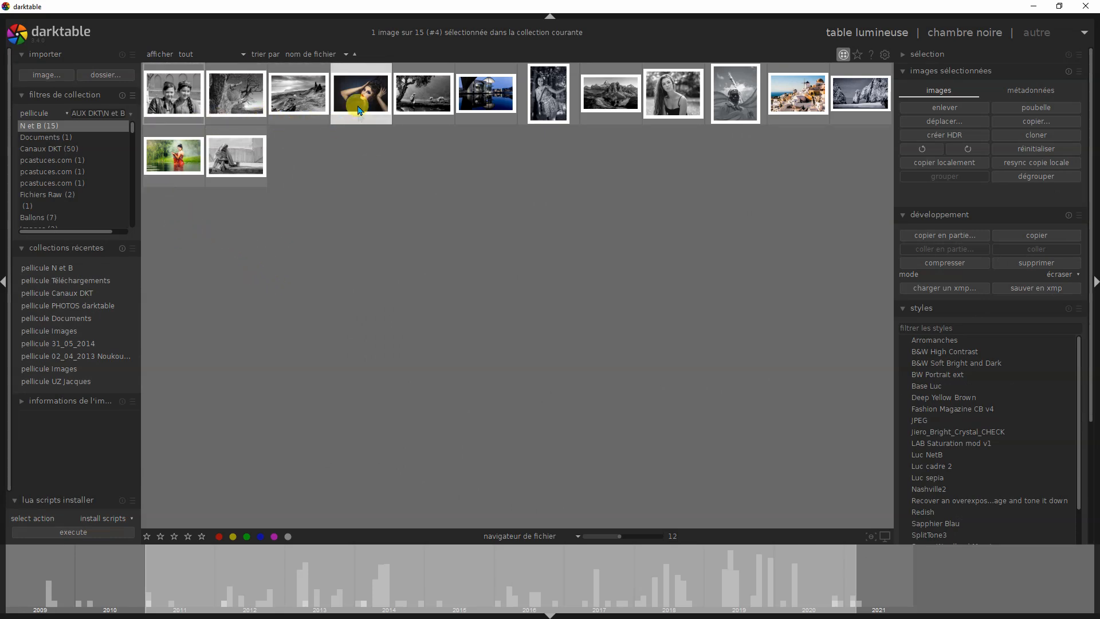
{"action": "key", "text": "d"}
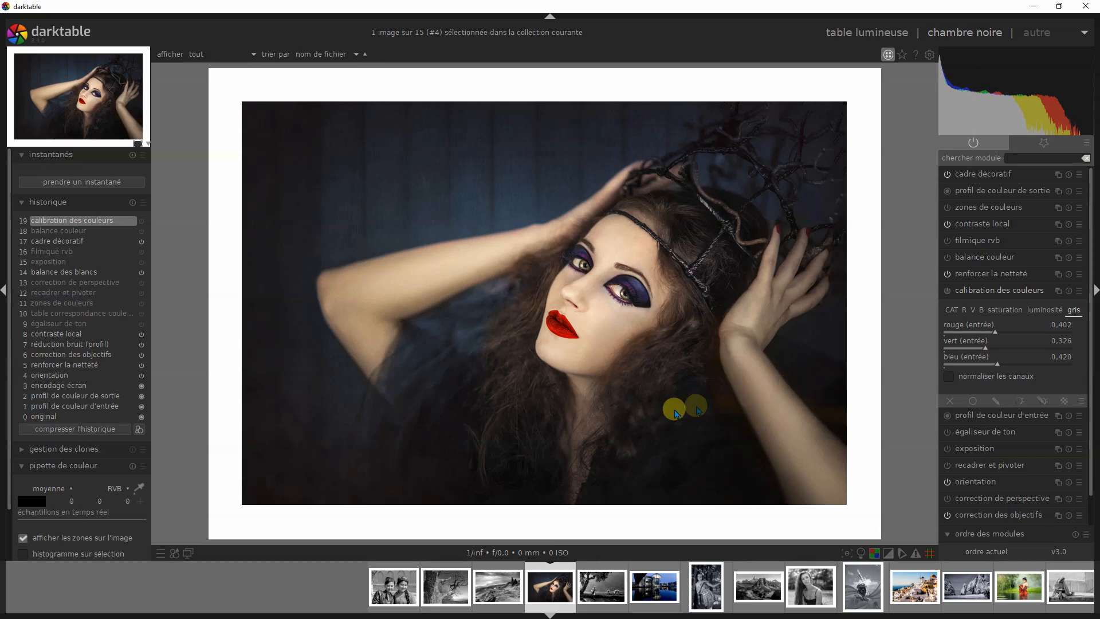
{"action": "left_click", "coordinate": [947, 291]}
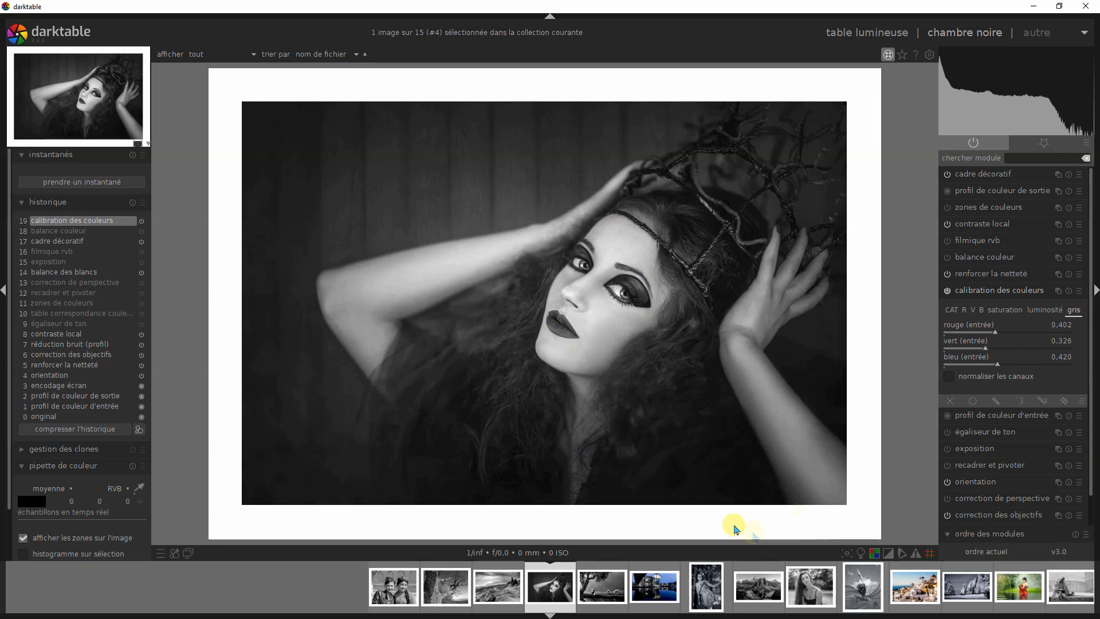
Step: Check the portrait with the clipping indicator, then enable calibration des couleurs on the rocky landscape photo
{"action": "left_click", "coordinate": [887, 554]}
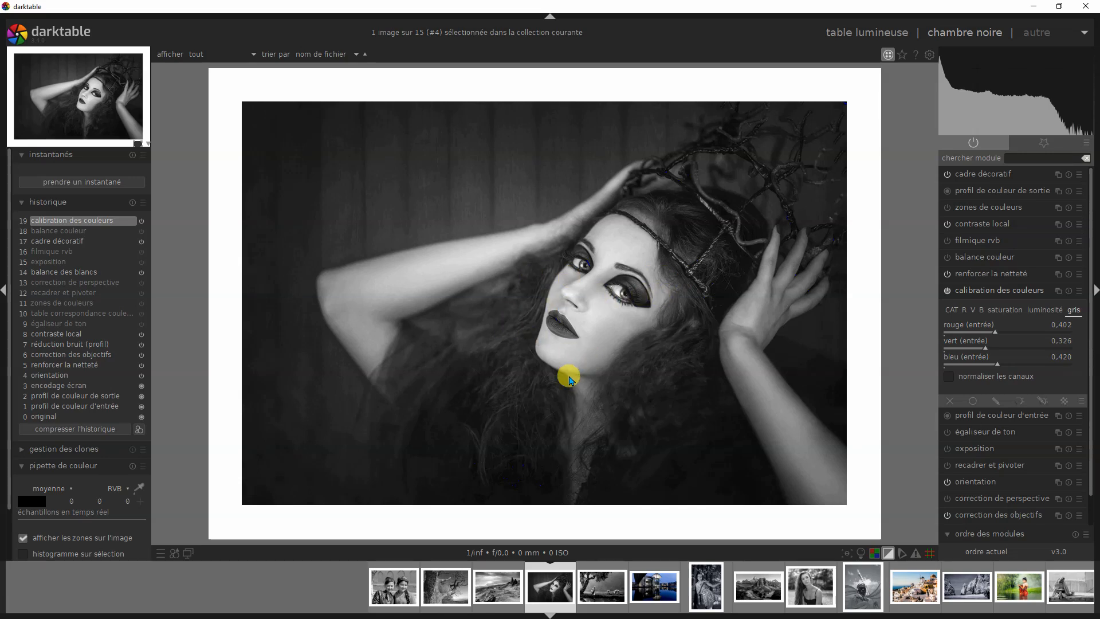
{"action": "key", "text": "BackSpace"}
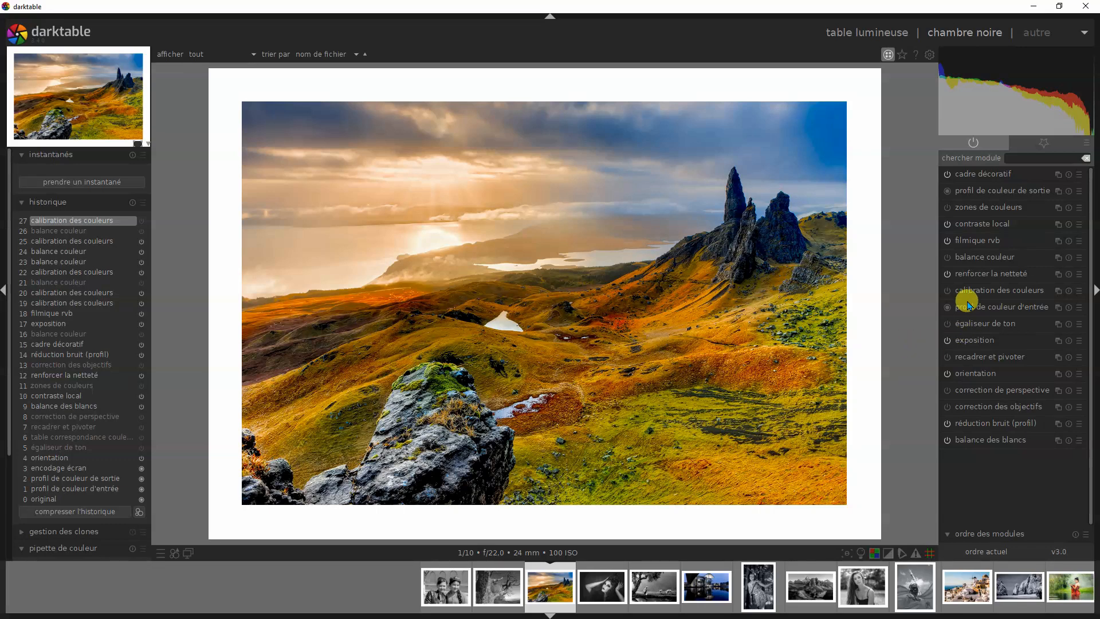
{"action": "left_click", "coordinate": [947, 295]}
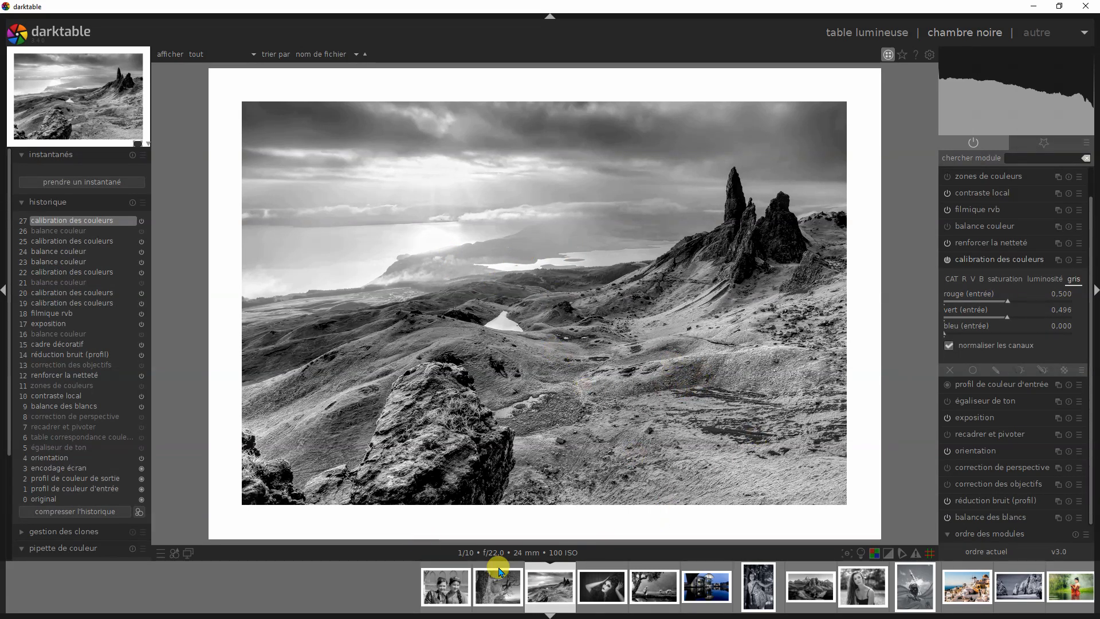
Step: Open the night photo of the waterside building, enable calibration des couleurs and turn off the clipping indicator
{"action": "left_click", "coordinate": [706, 590]}
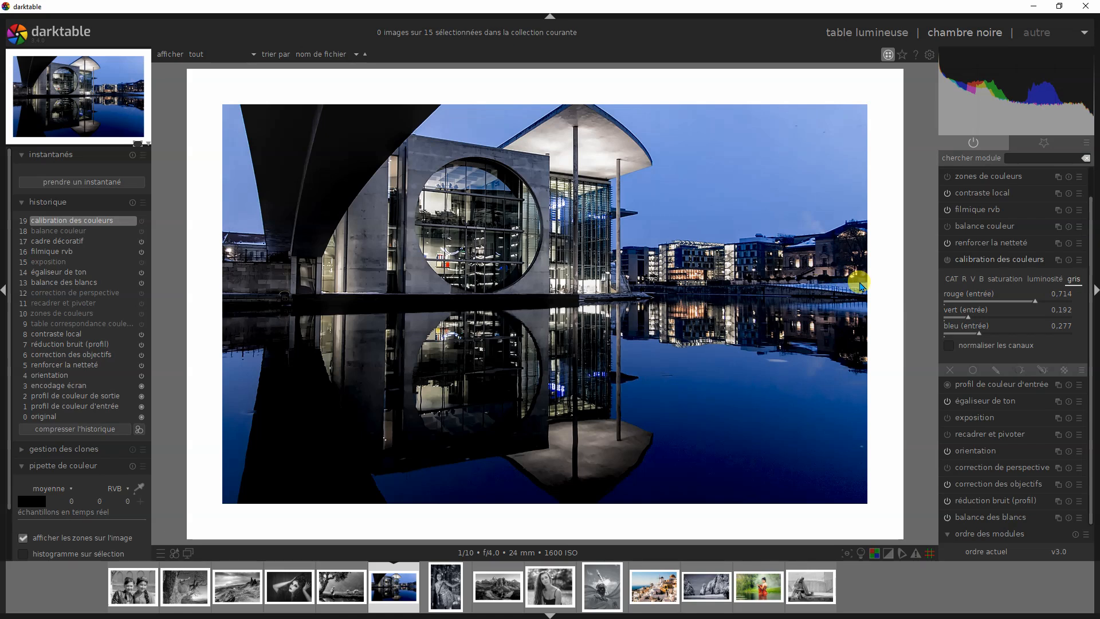
{"action": "left_click", "coordinate": [940, 261]}
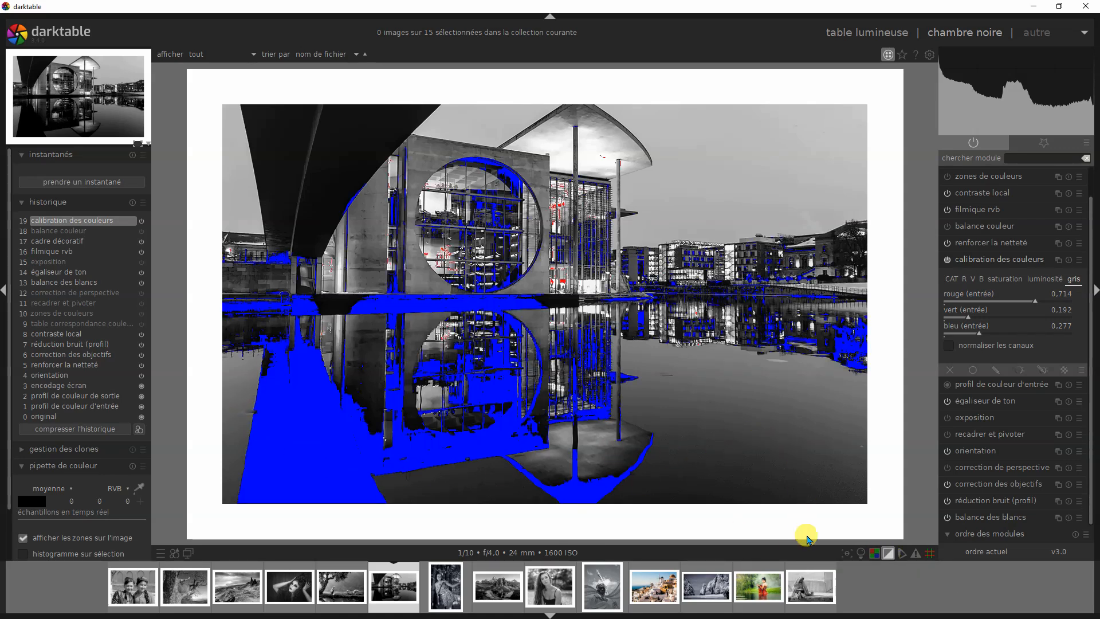
{"action": "left_click", "coordinate": [887, 552]}
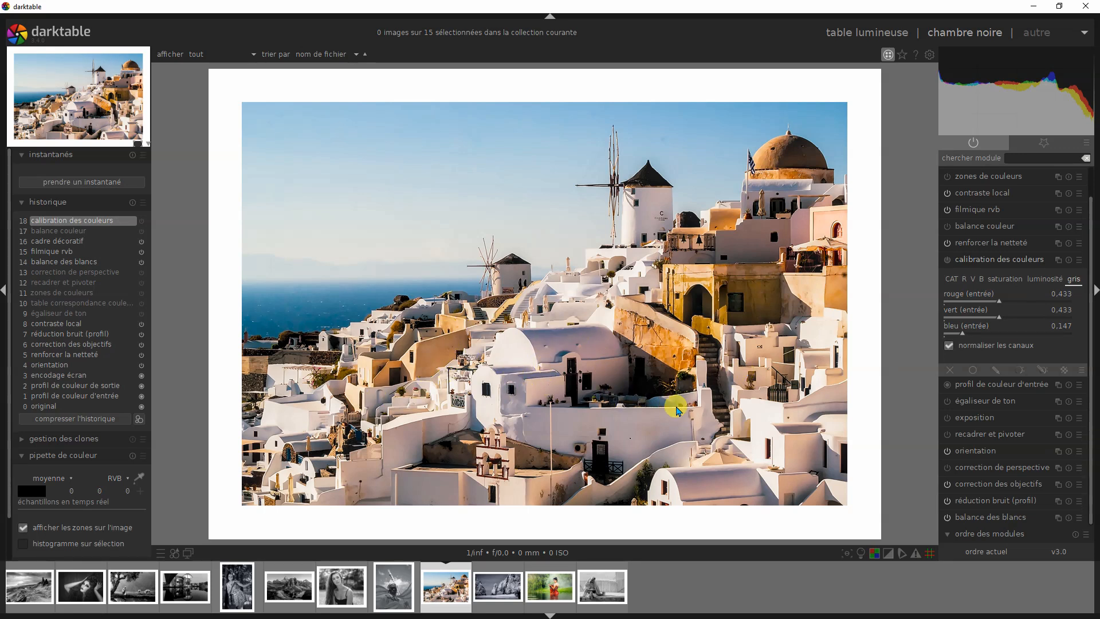
Step: Enable calibration des couleurs on the white windmill village photo and on the photo of the woman in the water
{"action": "left_click", "coordinate": [946, 260]}
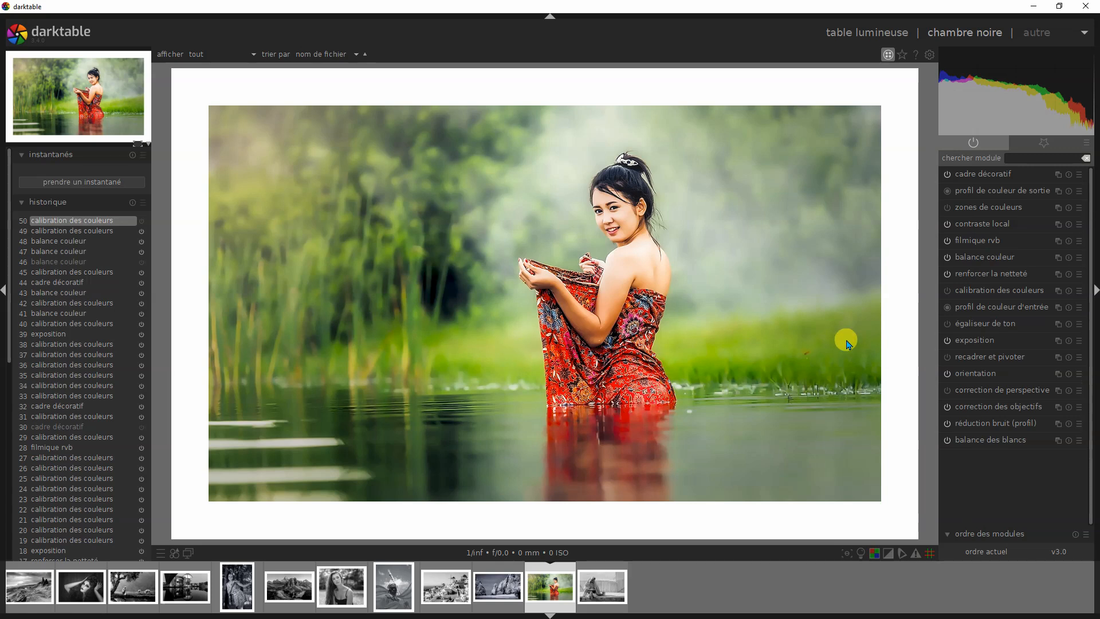
{"action": "left_click", "coordinate": [947, 290]}
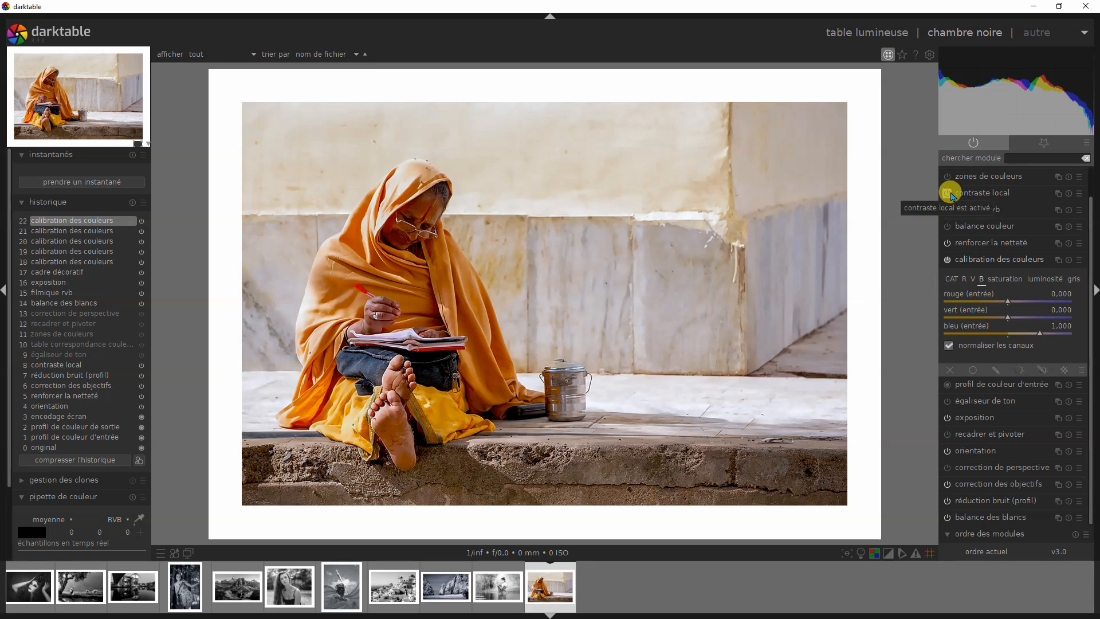
Step: Review the R, V and B channel settings of calibration des couleurs on the photo of the seated woman writing
{"action": "scroll", "coordinate": [1091, 200], "scroll_direction": "up", "scroll_amount": 1}
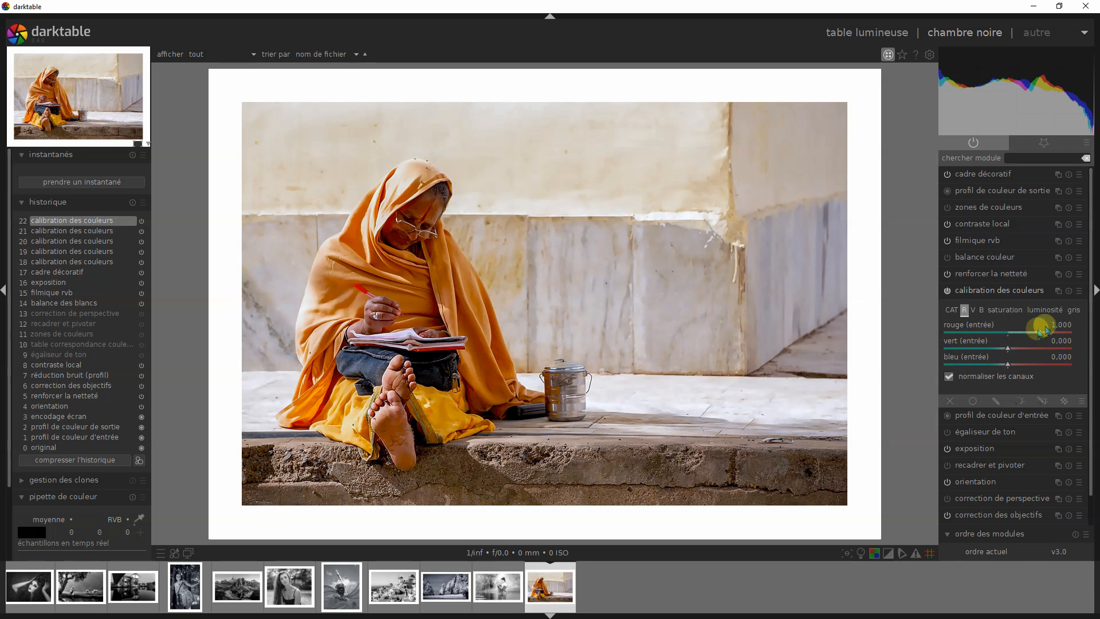
{"action": "left_click", "coordinate": [973, 311]}
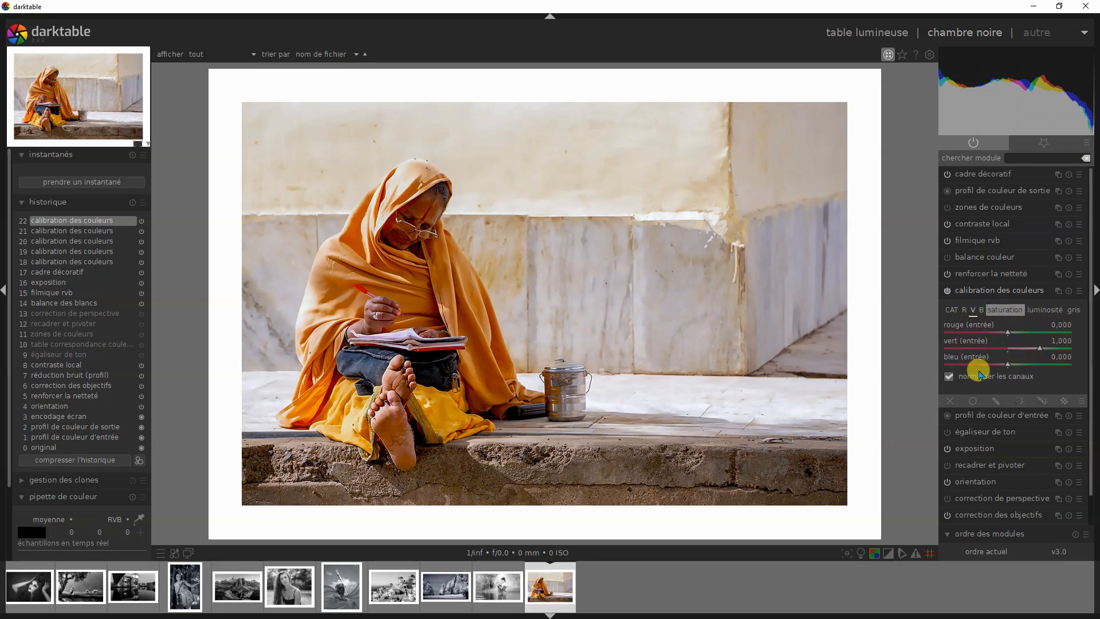
{"action": "left_click", "coordinate": [980, 309]}
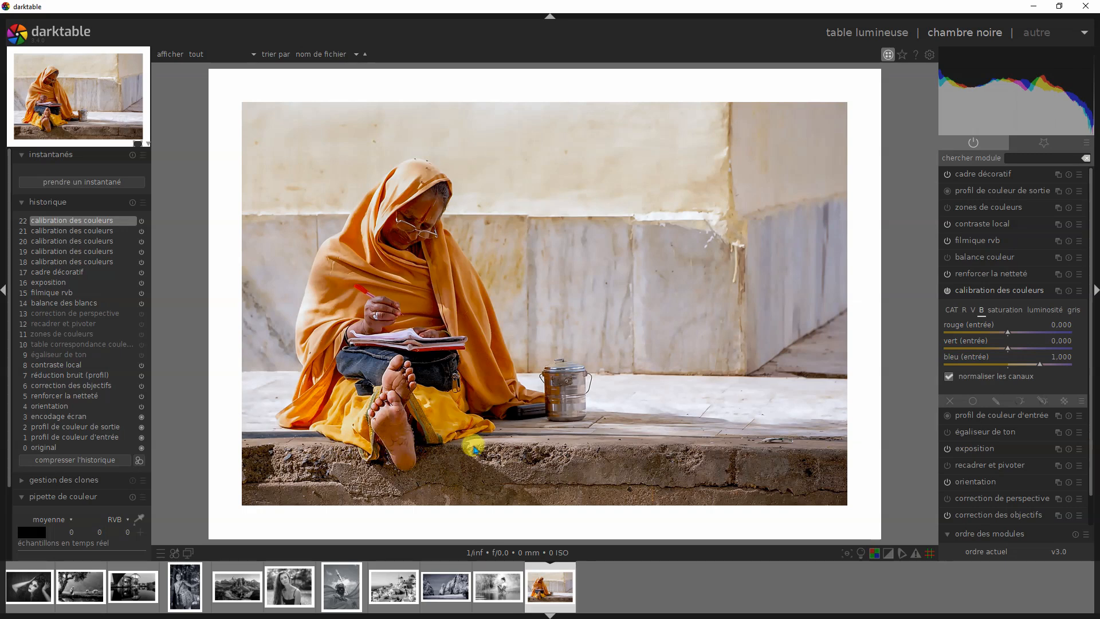
Step: Set the red input of the gris mix to about 0.469 and disable channel normalisation
{"action": "left_click", "coordinate": [1075, 310]}
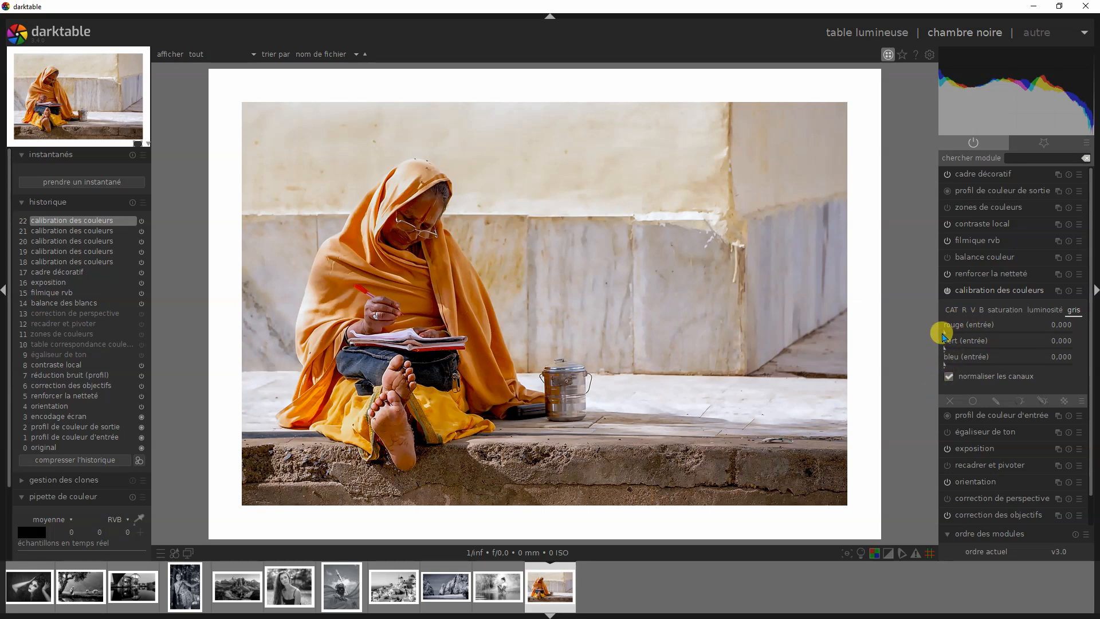
{"action": "left_click_drag", "start_coordinate": [951, 327], "coordinate": [1005, 330]}
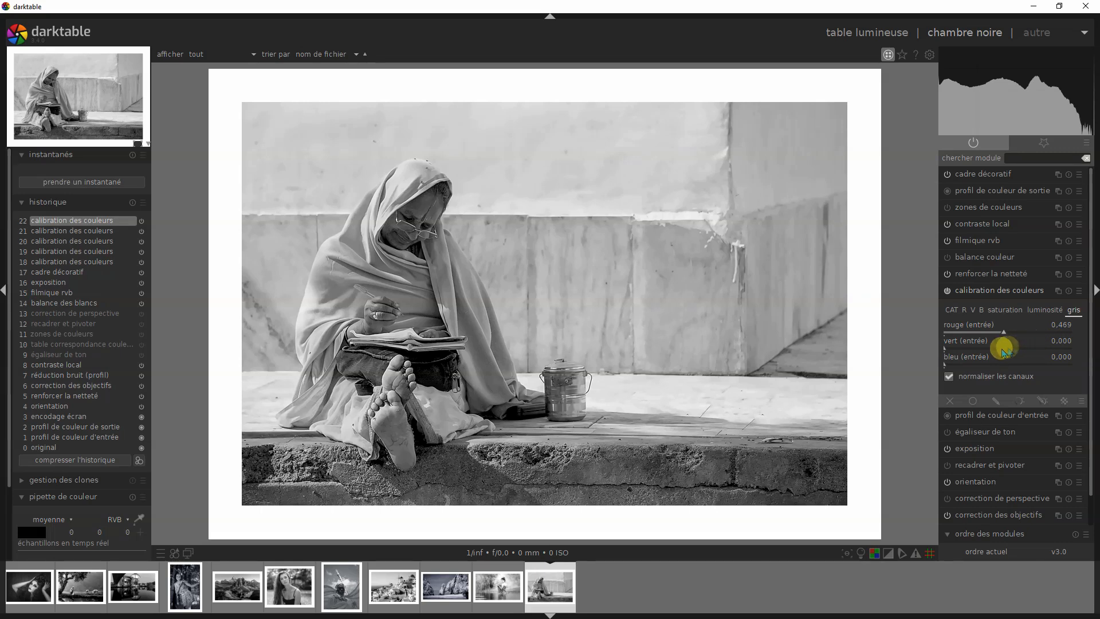
{"action": "left_click", "coordinate": [962, 347]}
{"action": "left_click_drag", "start_coordinate": [963, 348], "coordinate": [945, 367]}
{"action": "left_click", "coordinate": [948, 376]}
{"action": "left_click", "coordinate": [949, 378]}
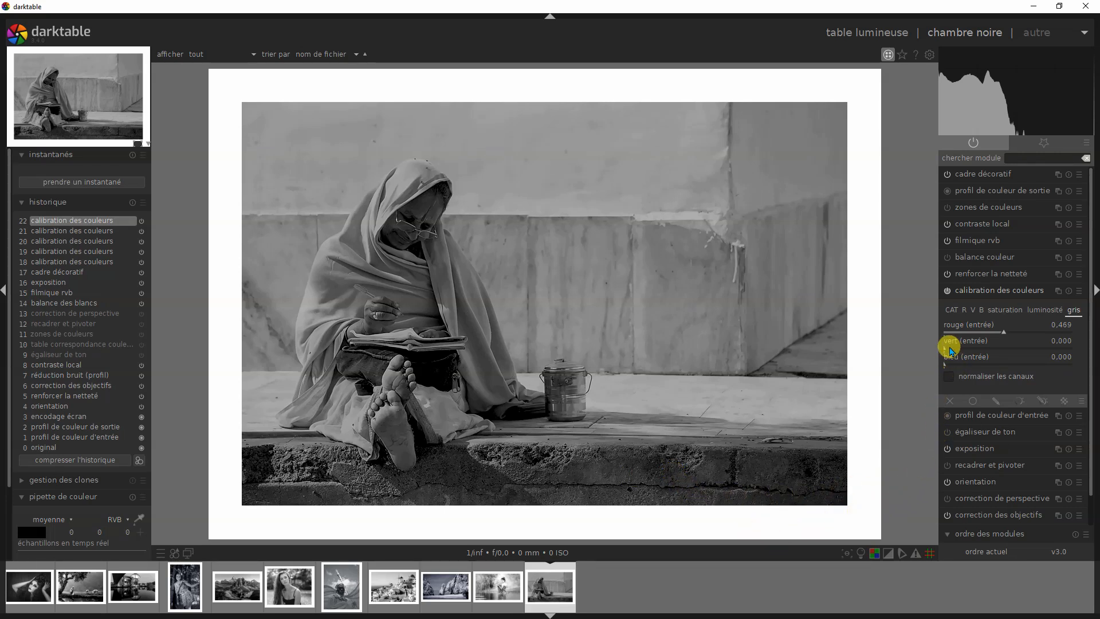
Step: Try gris mixes with green at 0.634 and blue at 0.210, then with green at 0.170 and blue at 0.607
{"action": "left_click_drag", "start_coordinate": [947, 347], "coordinate": [1025, 347]}
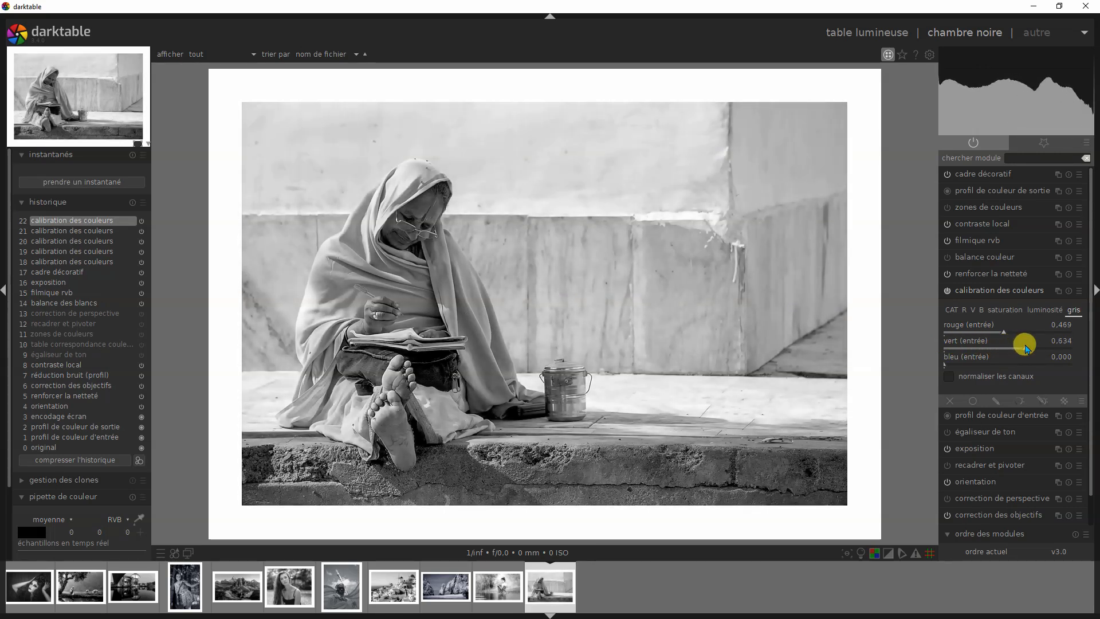
{"action": "left_click_drag", "start_coordinate": [946, 366], "coordinate": [970, 363]}
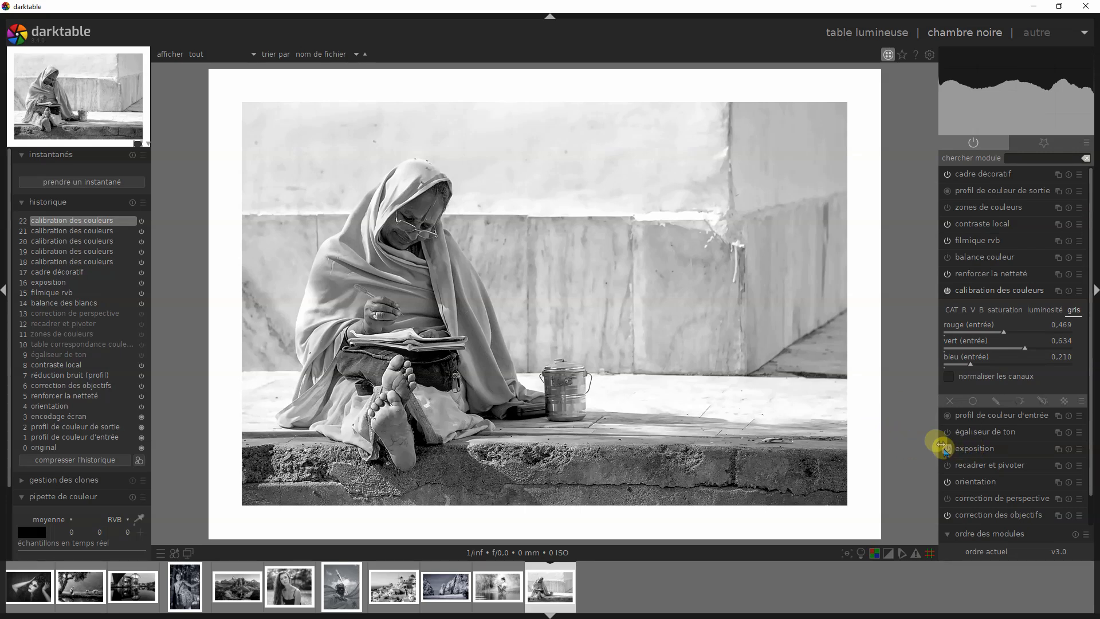
{"action": "mouse_move", "coordinate": [1022, 352]}
{"action": "left_mouse_down"}
{"action": "mouse_move", "coordinate": [965, 346]}
{"action": "mouse_move", "coordinate": [1020, 363]}
{"action": "left_mouse_up"}
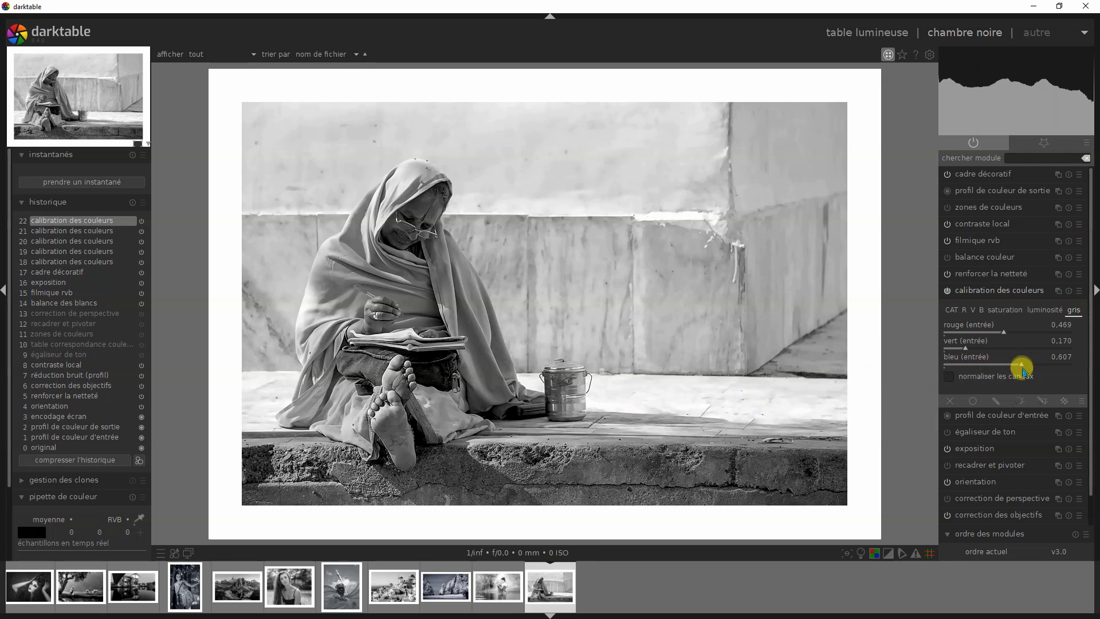
Step: Try lowering the red input in the saturation settings to about -0.803, then lower it in the luminosité settings
{"action": "left_click", "coordinate": [1007, 311]}
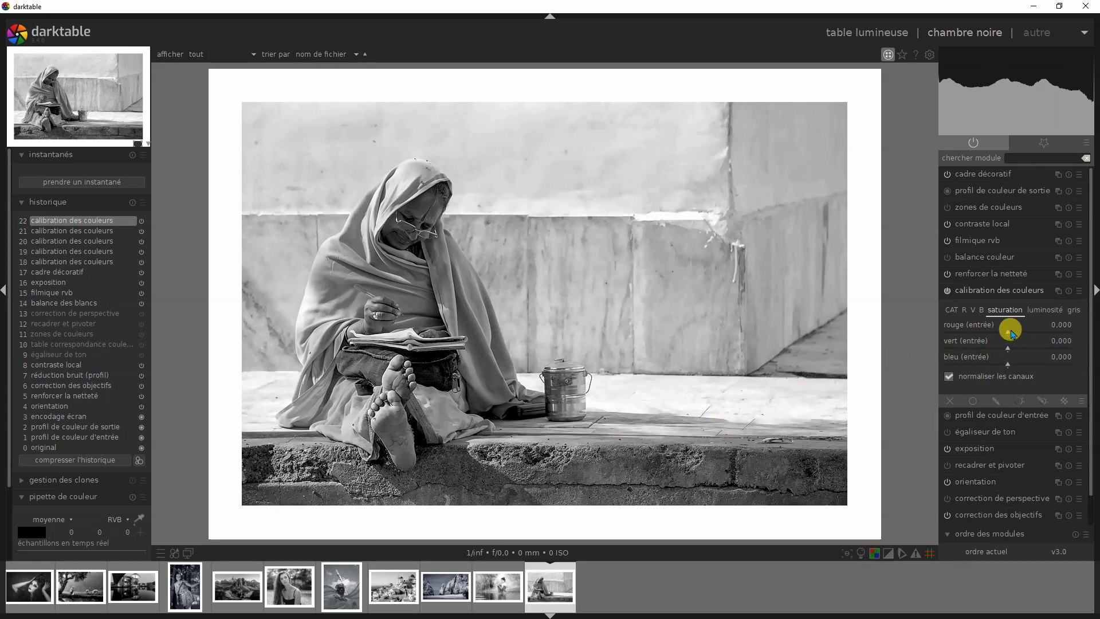
{"action": "left_click_drag", "start_coordinate": [997, 332], "coordinate": [957, 337]}
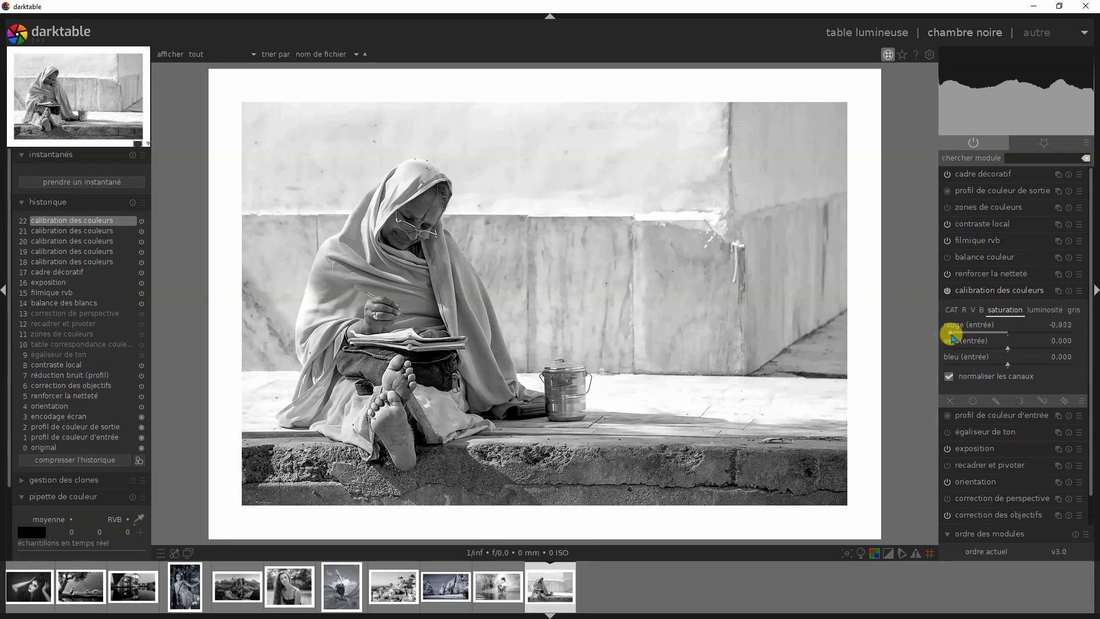
{"action": "left_click_drag", "start_coordinate": [974, 338], "coordinate": [707, 392]}
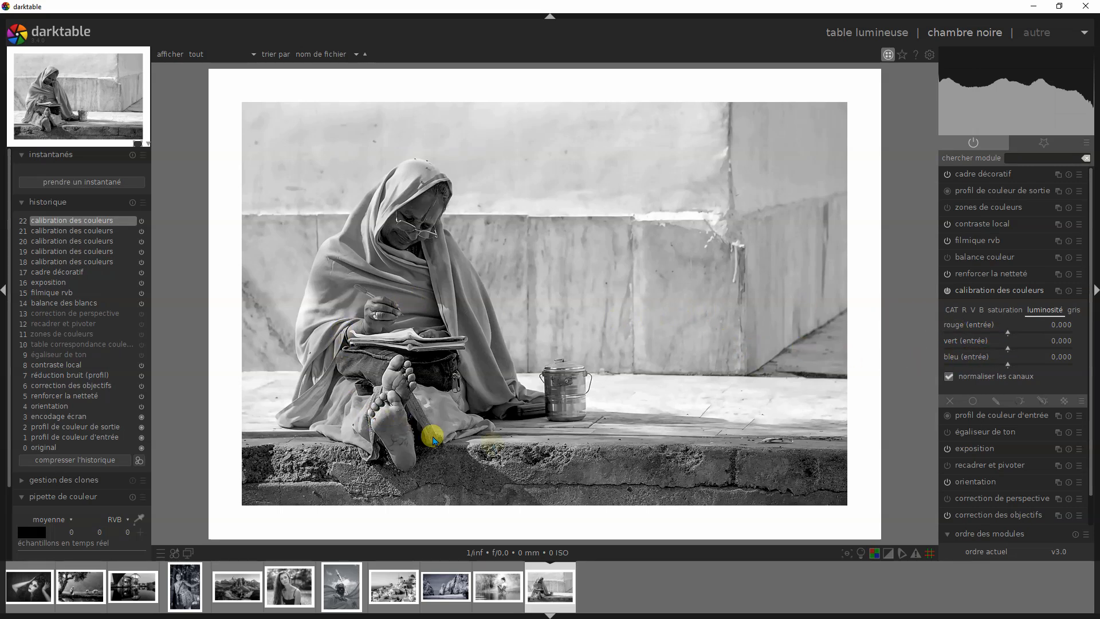
{"action": "left_click_drag", "start_coordinate": [1005, 331], "coordinate": [958, 368]}
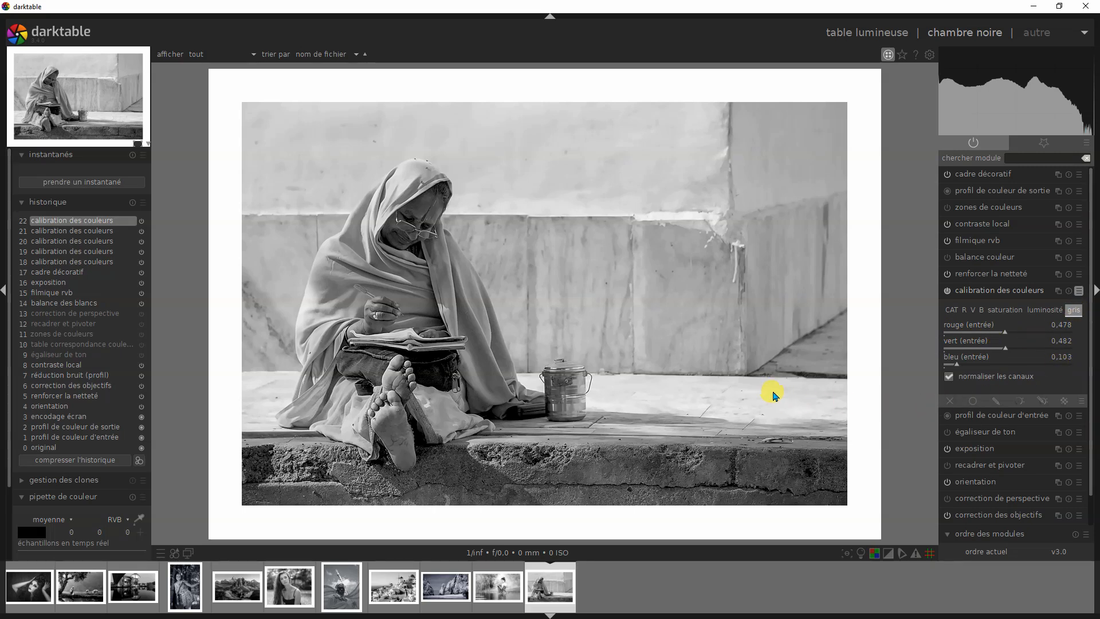
Step: Set the R channel mix to red 1.571, green -0.964 and blue 0.804
{"action": "left_click", "coordinate": [964, 310]}
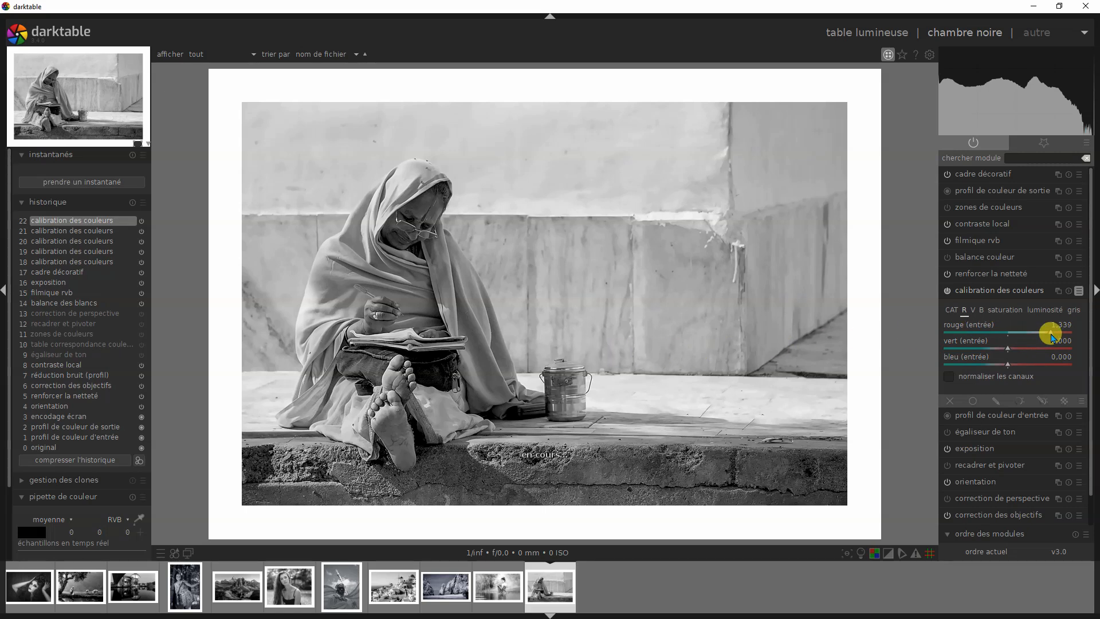
{"action": "left_click_drag", "start_coordinate": [1051, 338], "coordinate": [1057, 331]}
{"action": "left_click", "coordinate": [976, 348]}
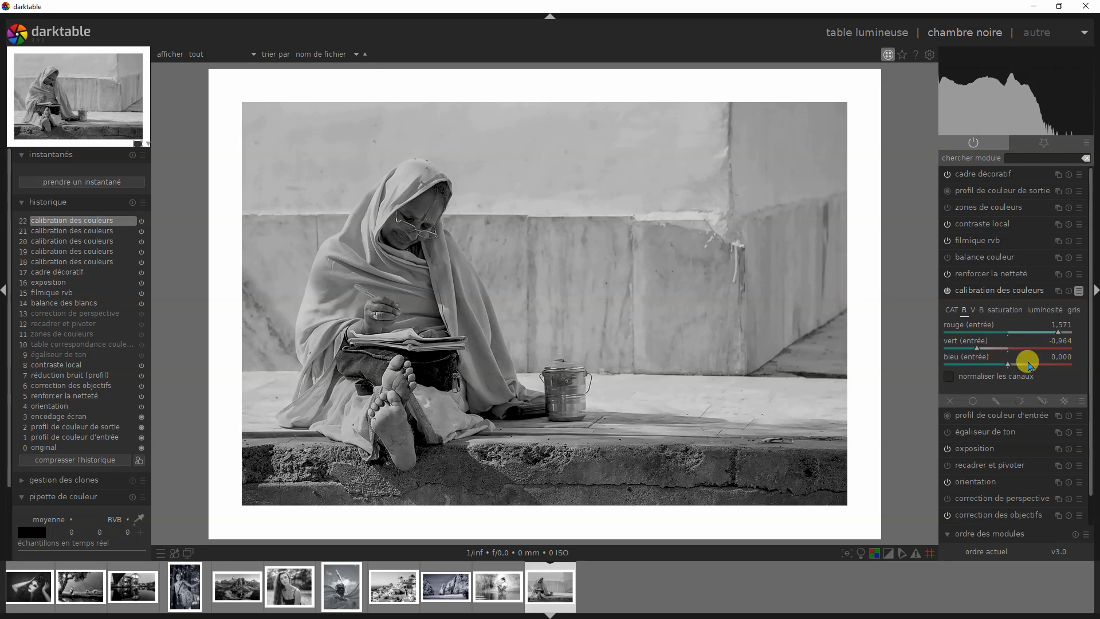
{"action": "left_click", "coordinate": [1033, 363]}
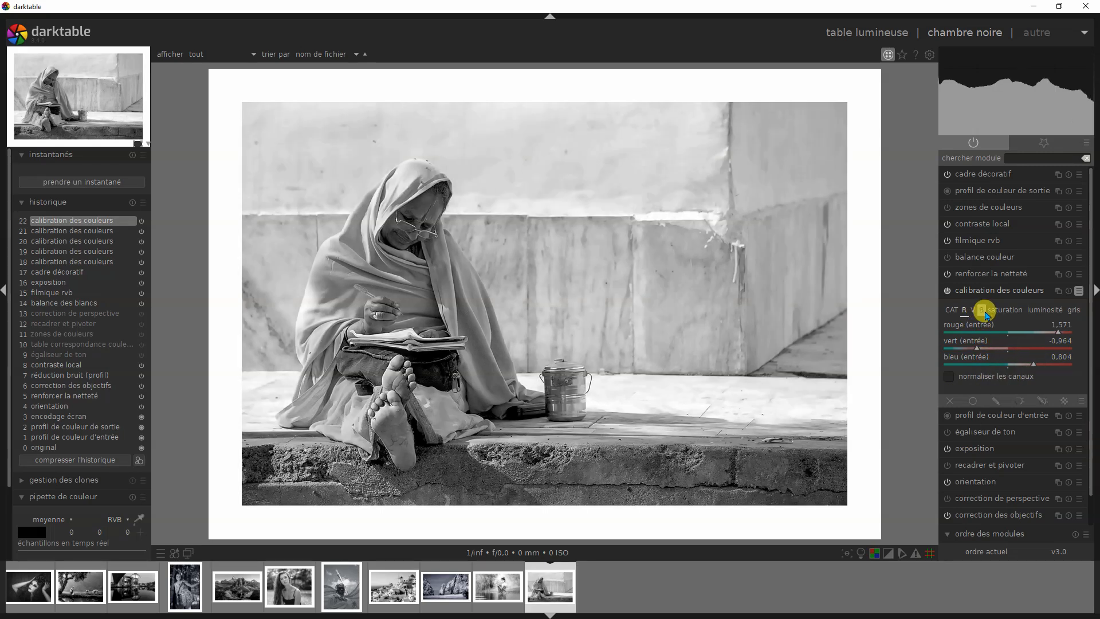
Step: Try blue input values in the B channel mix, ending at 0.214
{"action": "left_click", "coordinate": [990, 363]}
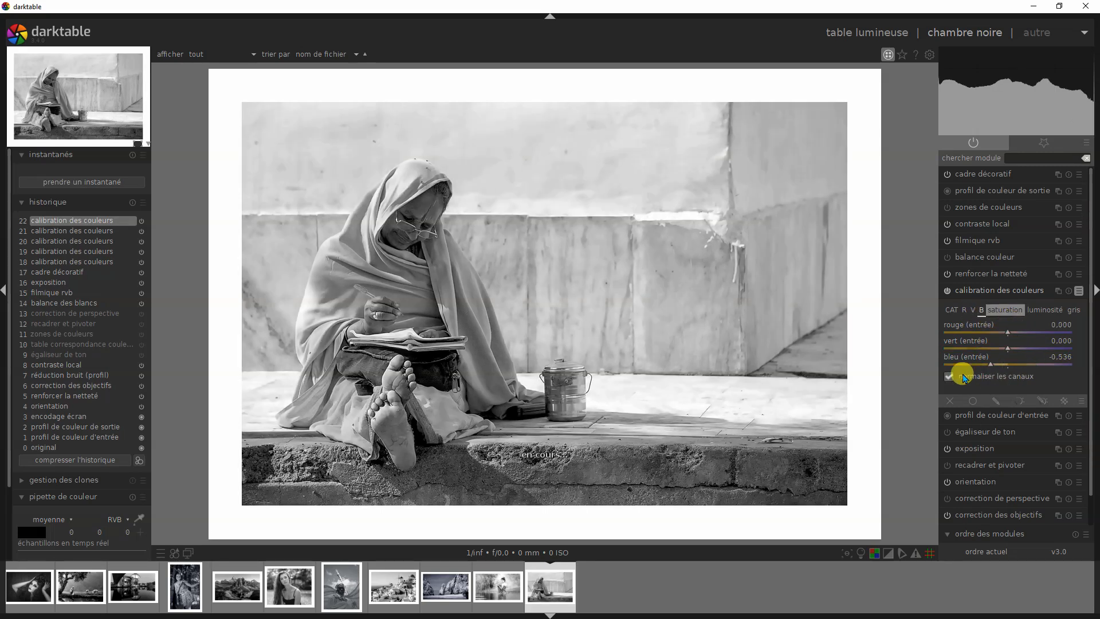
{"action": "left_click", "coordinate": [1008, 364]}
{"action": "left_click", "coordinate": [1014, 363]}
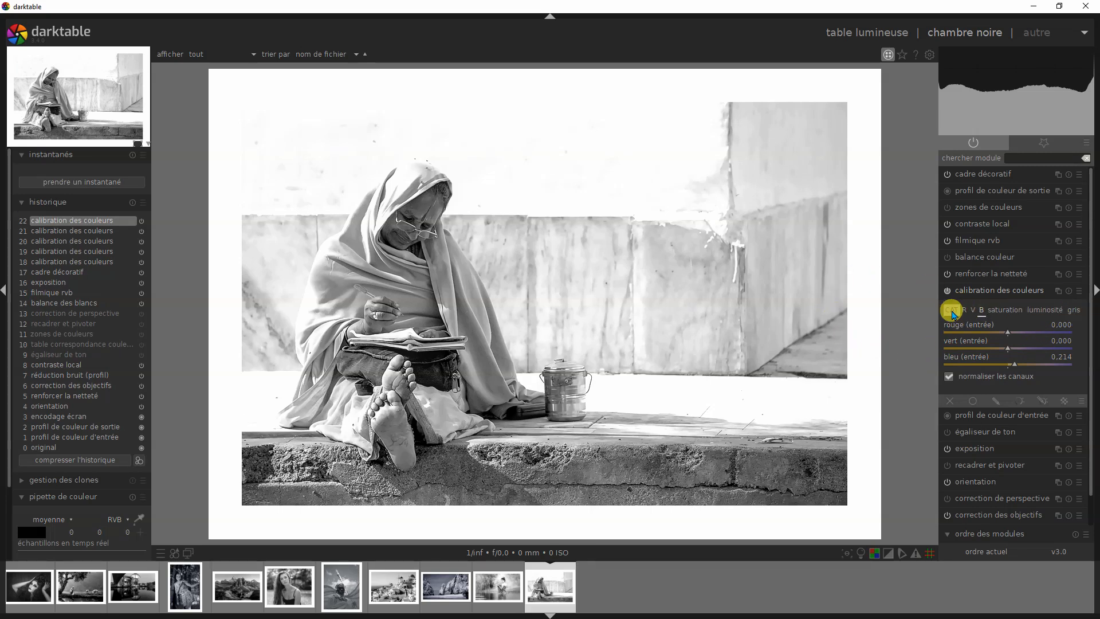
Step: Reduce the red, green and blue inputs of the gris mix to 0 to bring back the colour image
{"action": "left_click", "coordinate": [1071, 309]}
{"action": "left_click_drag", "start_coordinate": [1000, 335], "coordinate": [884, 351]}
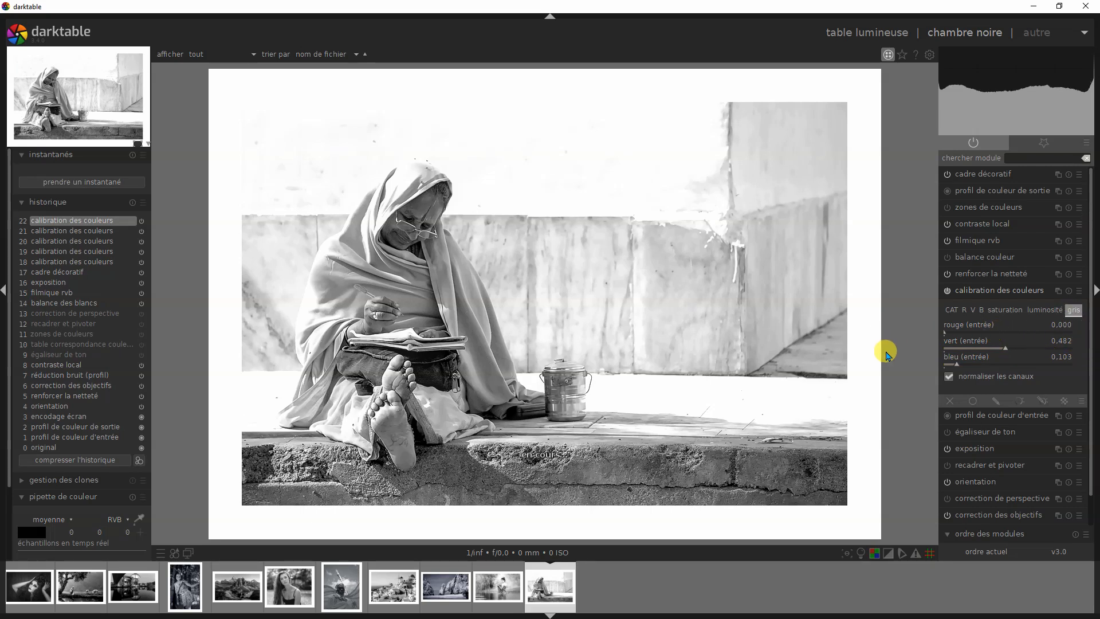
{"action": "left_click_drag", "start_coordinate": [999, 351], "coordinate": [863, 379]}
{"action": "left_click_drag", "start_coordinate": [954, 365], "coordinate": [423, 410]}
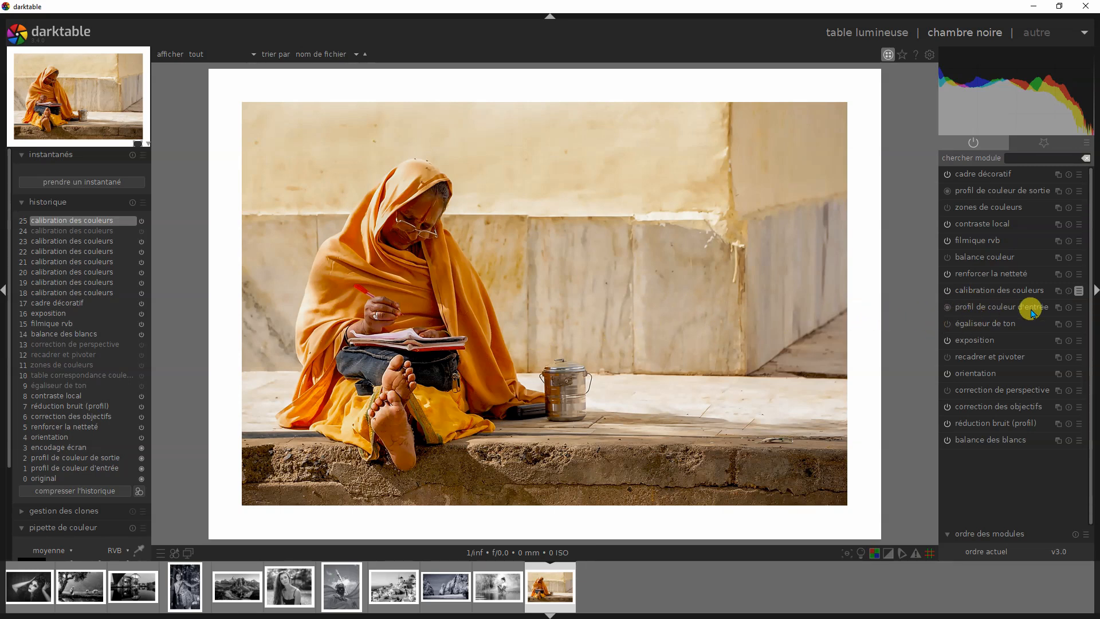
Step: Apply the "mixeur de canaux base" preset to calibration des couleurs
{"action": "left_click", "coordinate": [1079, 291]}
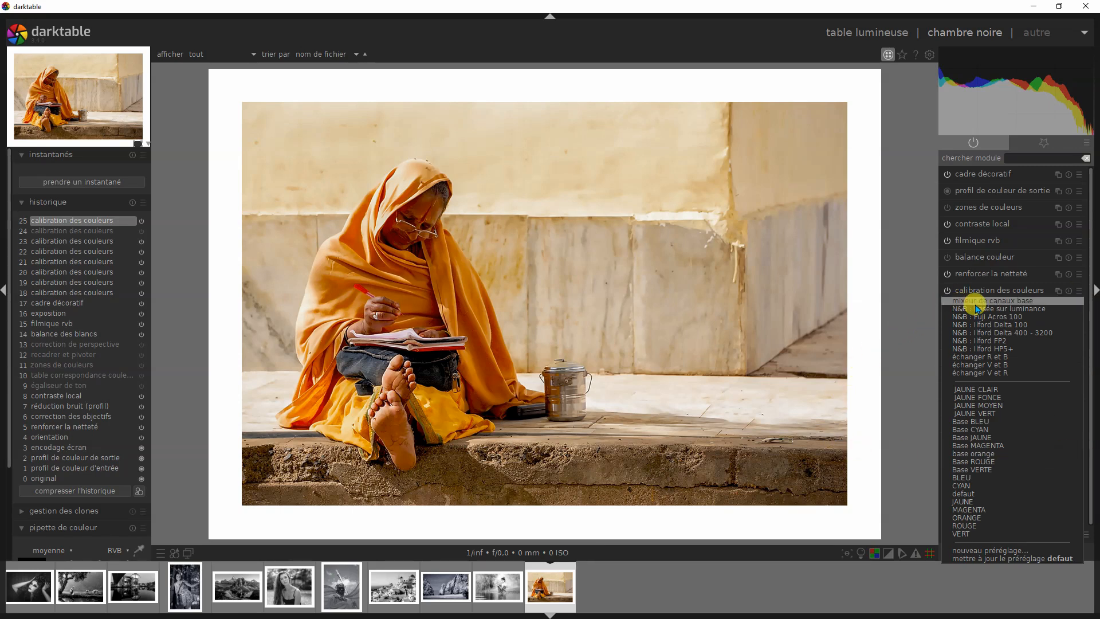
{"action": "left_click", "coordinate": [1030, 302]}
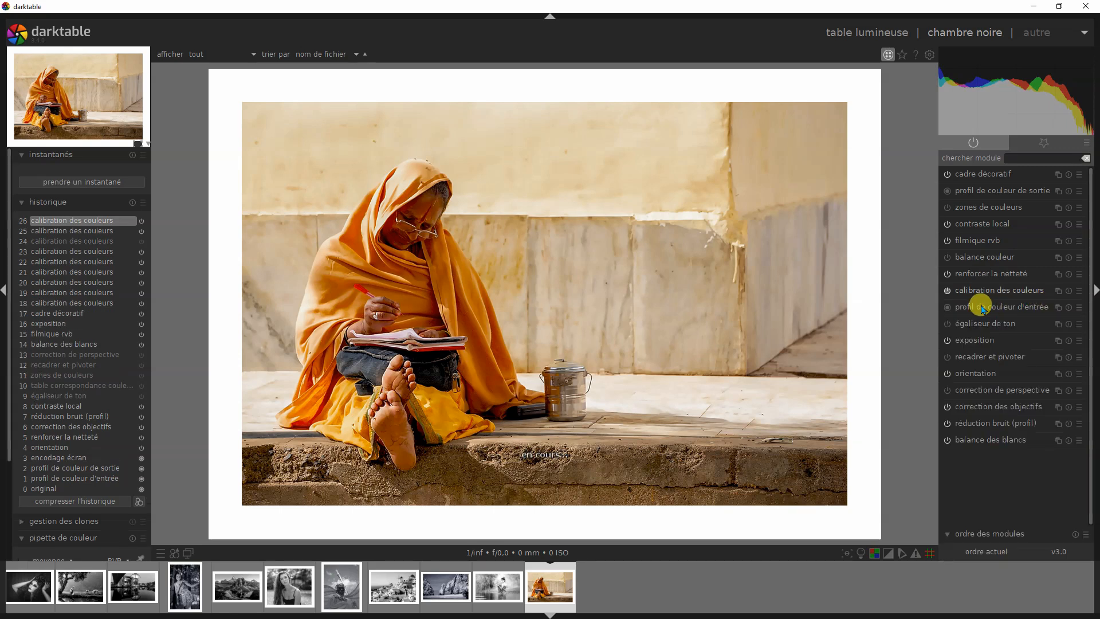
Step: Apply the "N&B : basée sur luminance" preset to calibration des couleurs and check its gris, R, V and B mixes
{"action": "left_click", "coordinate": [954, 290]}
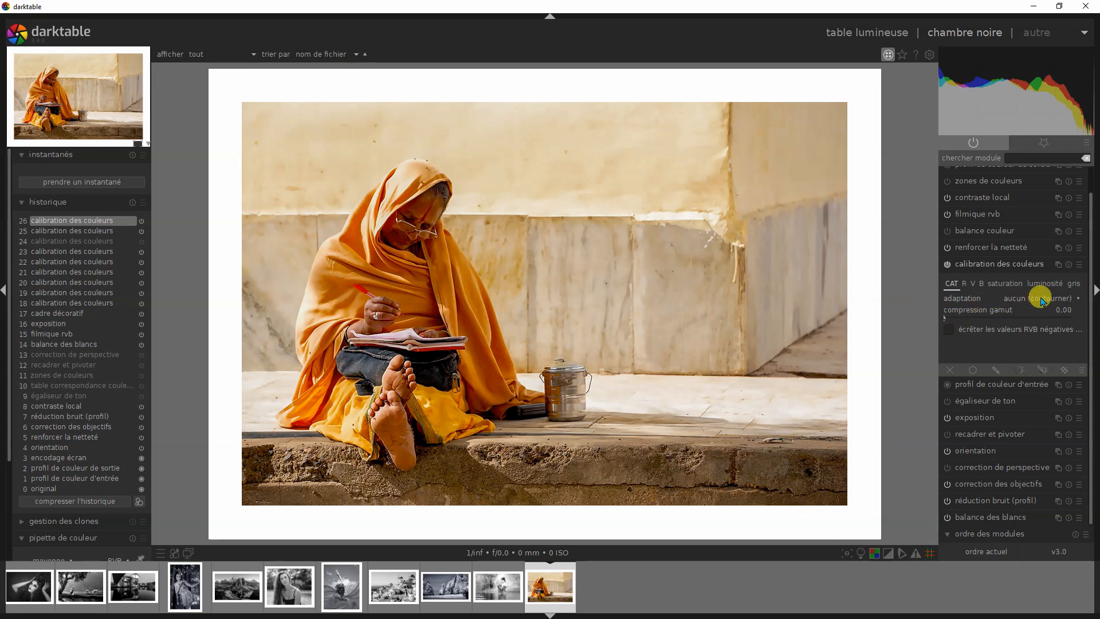
{"action": "left_click", "coordinate": [1077, 266]}
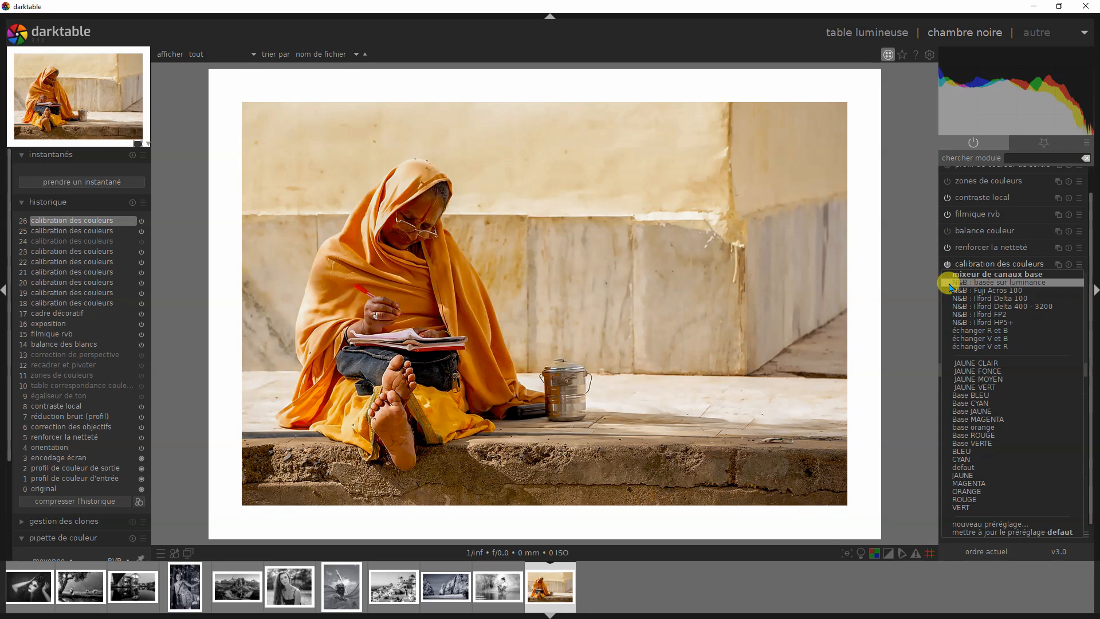
{"action": "left_click", "coordinate": [997, 282]}
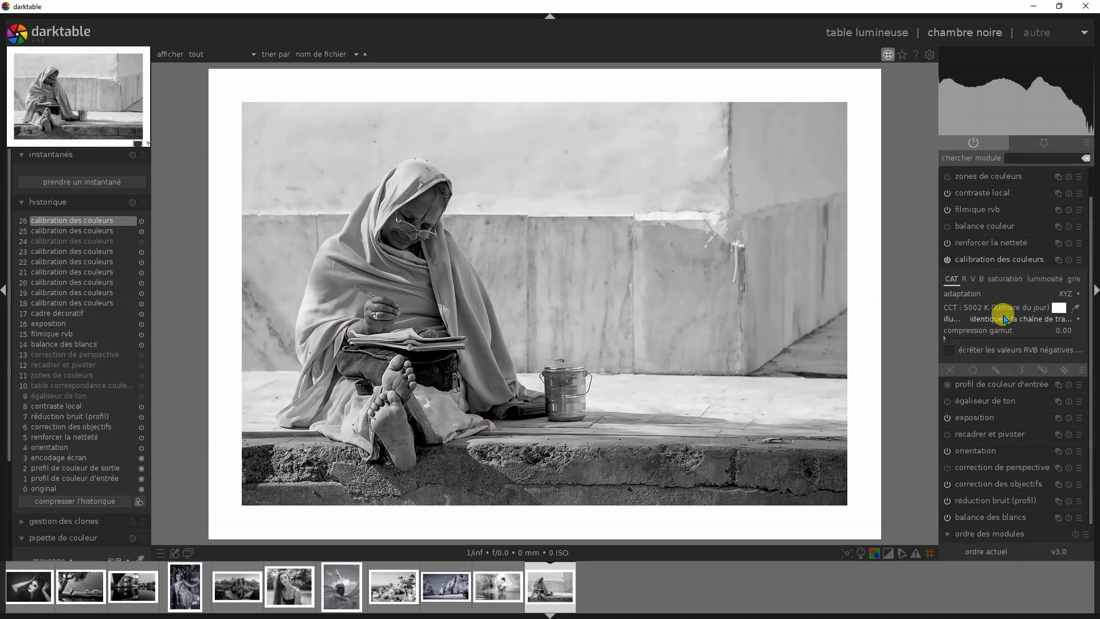
{"action": "left_click", "coordinate": [1070, 279]}
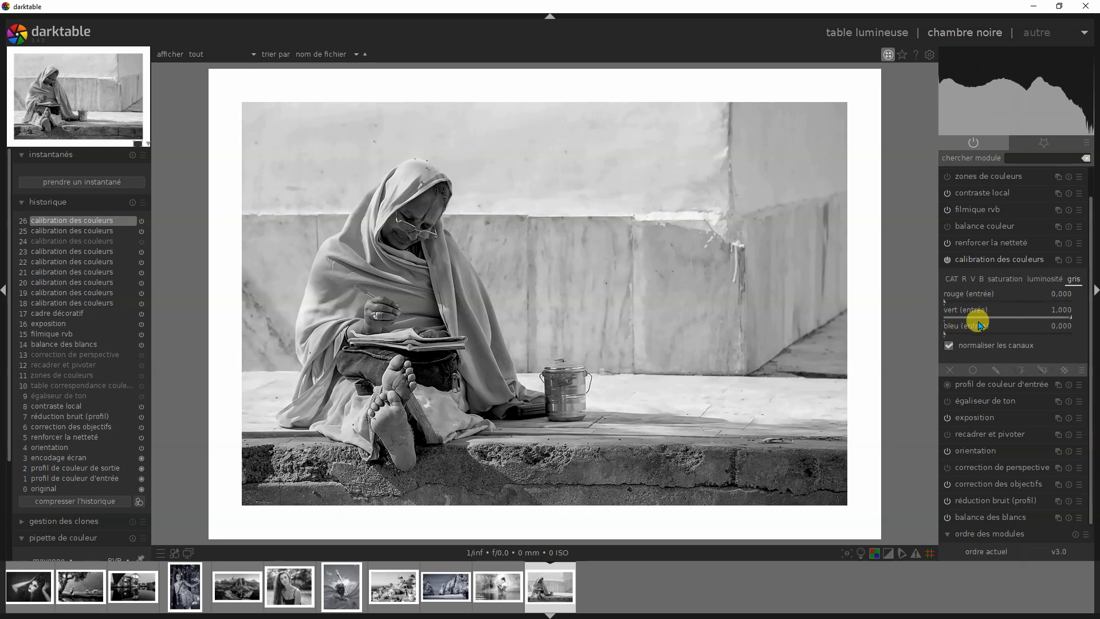
{"action": "left_click", "coordinate": [963, 281]}
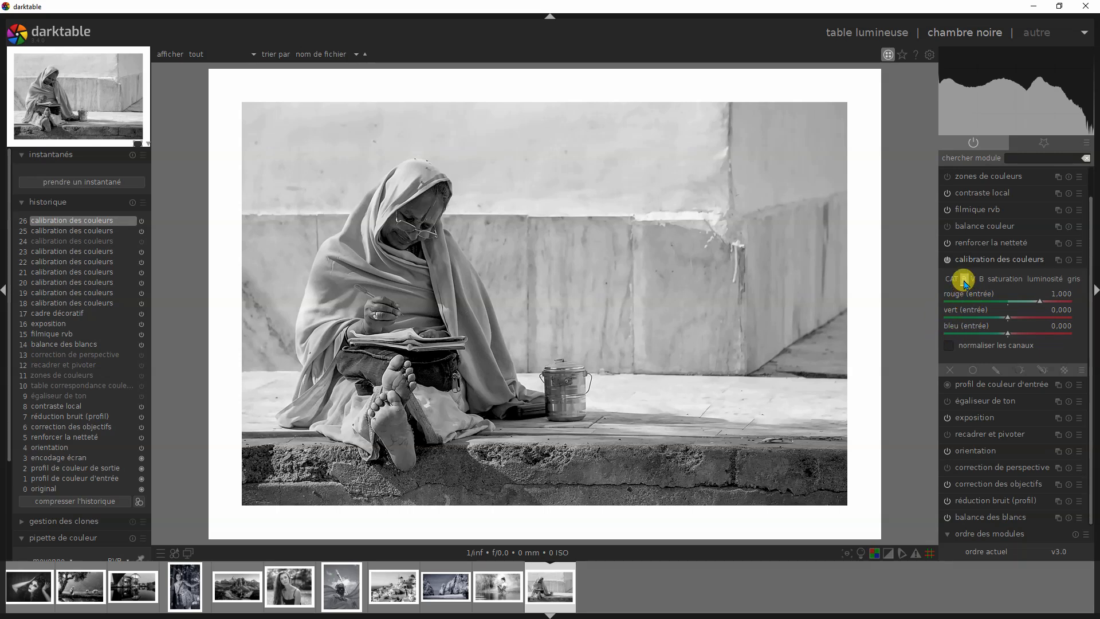
{"action": "left_click", "coordinate": [972, 283]}
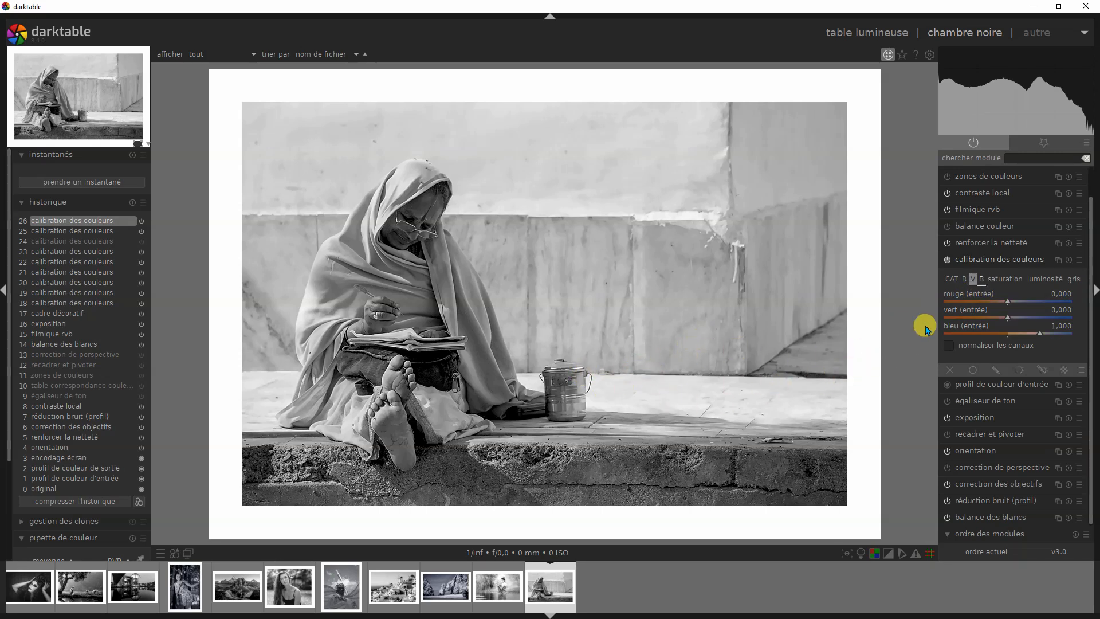
Step: Apply the "N&B : Fuji Acros 100" preset and turn off normaliser les canaux in its gris mix
{"action": "left_click", "coordinate": [1079, 260]}
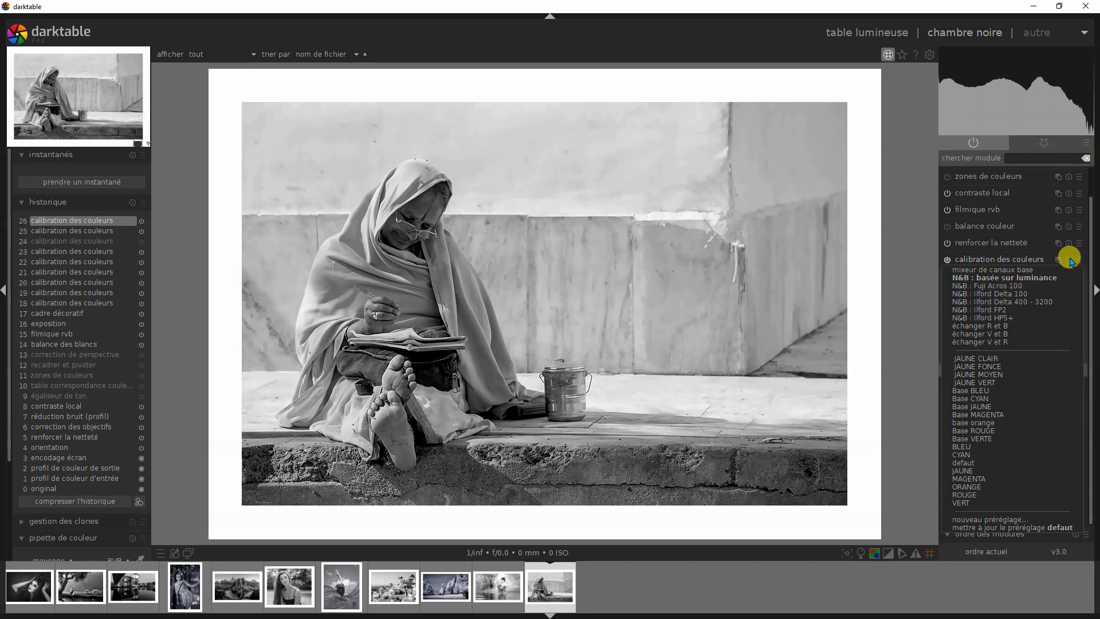
{"action": "left_click", "coordinate": [1023, 289]}
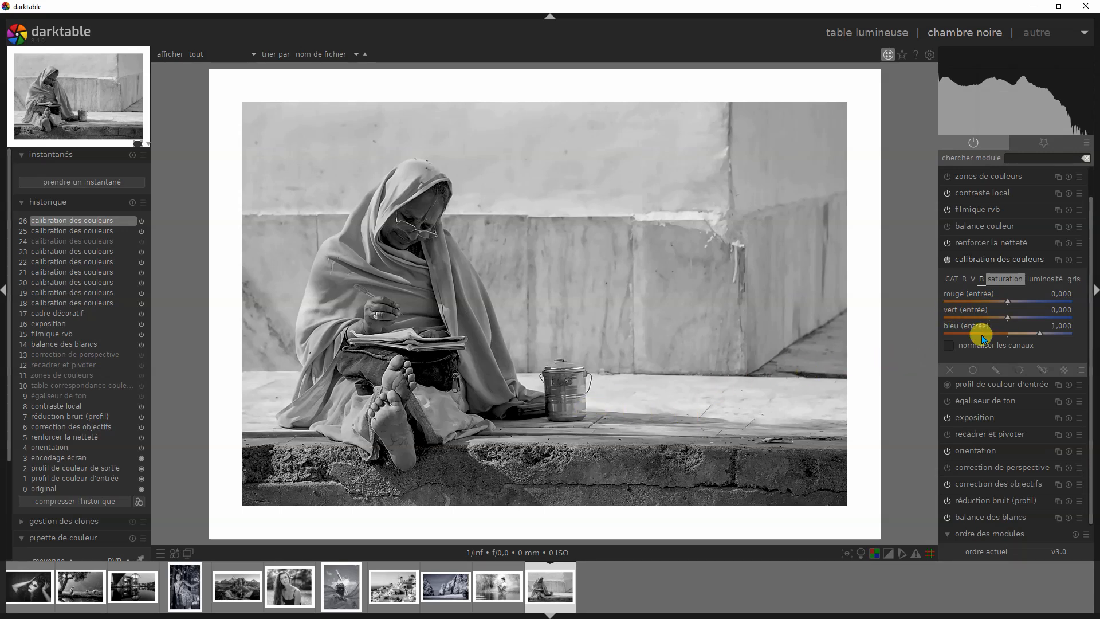
{"action": "left_click", "coordinate": [976, 283]}
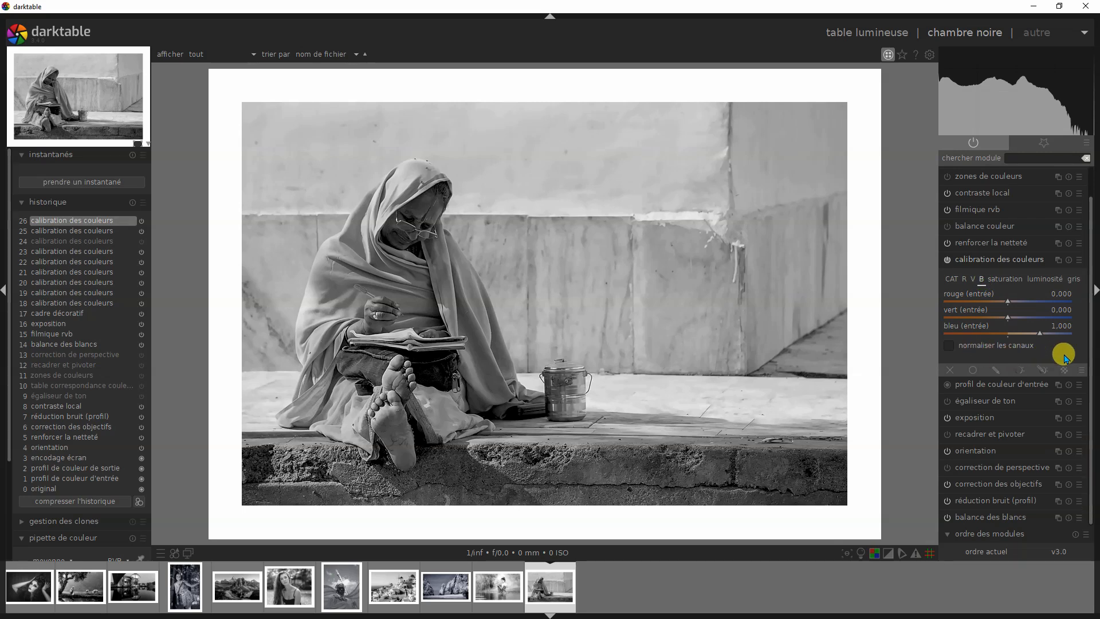
{"action": "left_click", "coordinate": [1075, 284]}
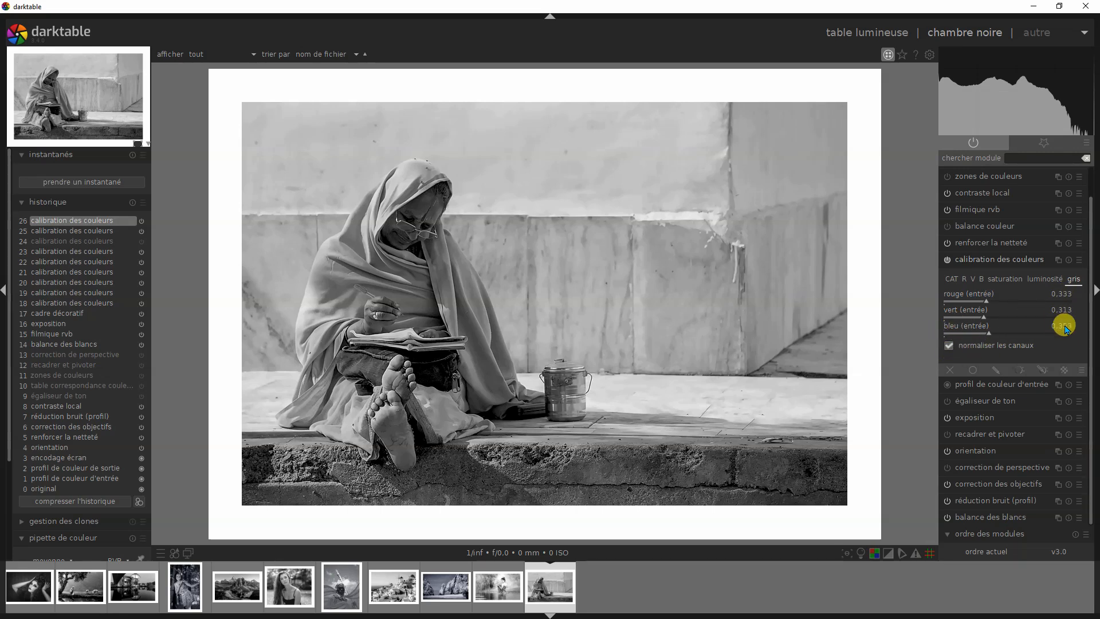
{"action": "left_click", "coordinate": [949, 345]}
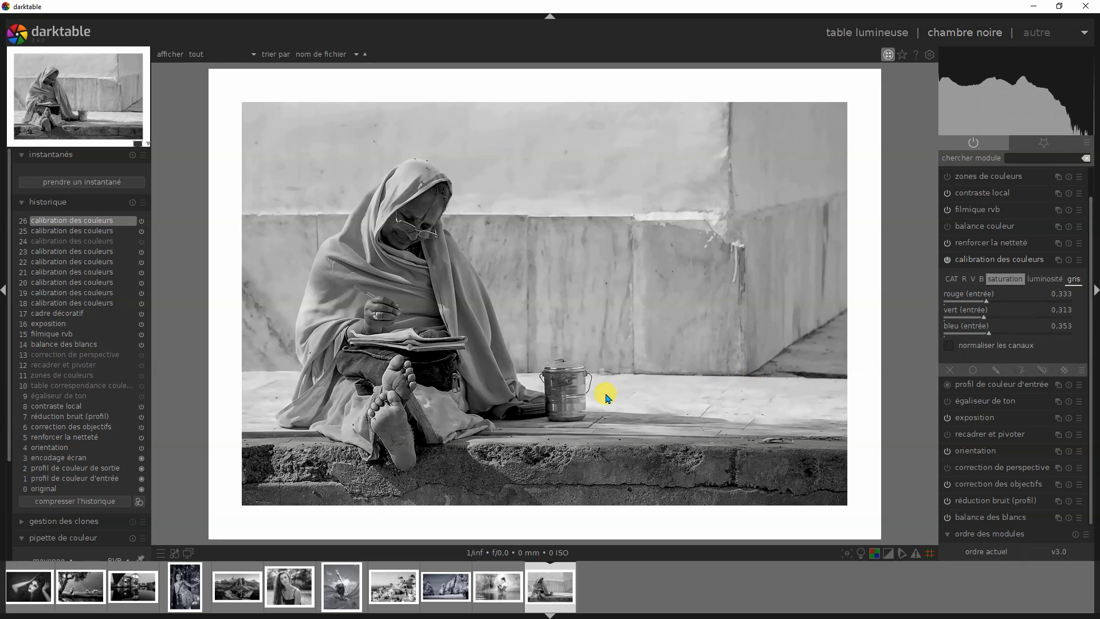
Step: Try the "N&B : Ilford Delta 100" and "N&B : Ilford Delta 400 - 3200" presets, checking the R, V and B mixes of the latter
{"action": "left_click", "coordinate": [1080, 261]}
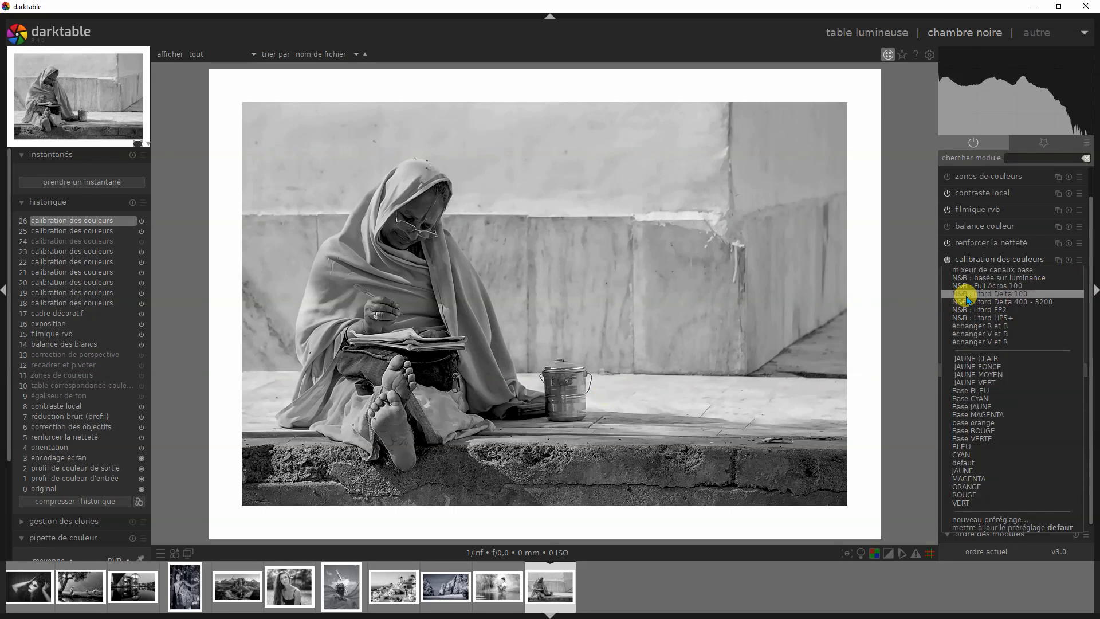
{"action": "left_click", "coordinate": [1011, 297]}
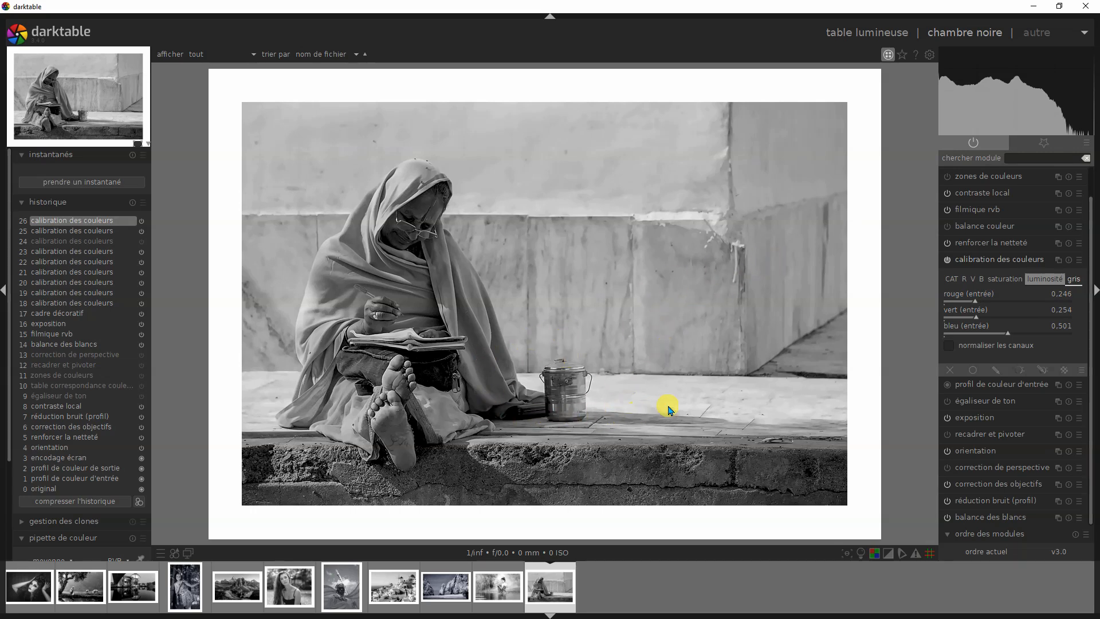
{"action": "left_click", "coordinate": [1079, 260]}
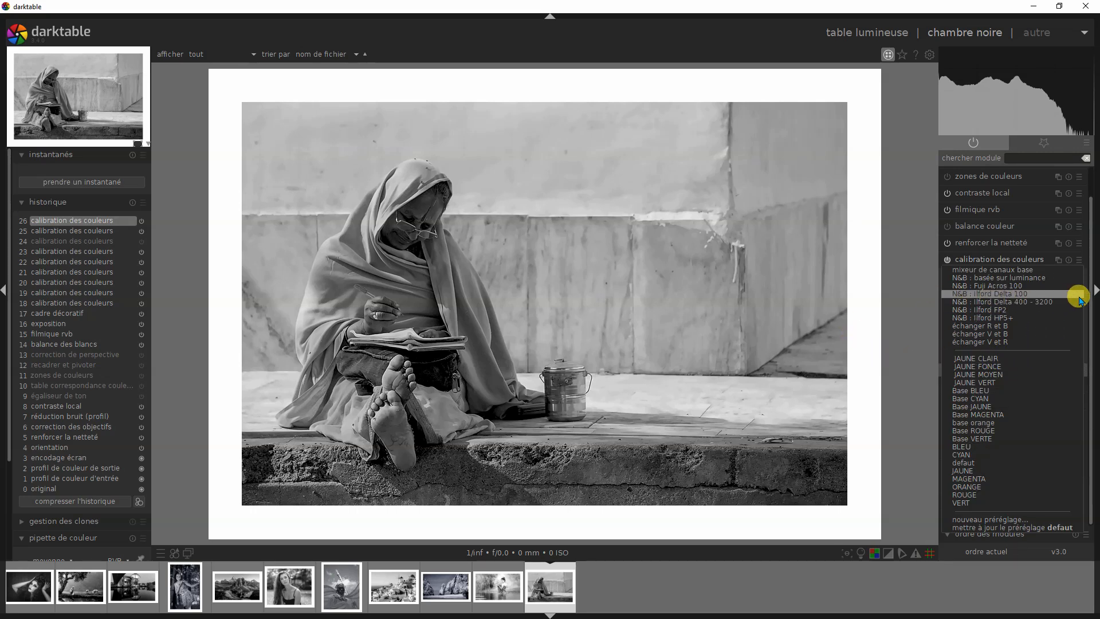
{"action": "left_click", "coordinate": [1025, 304]}
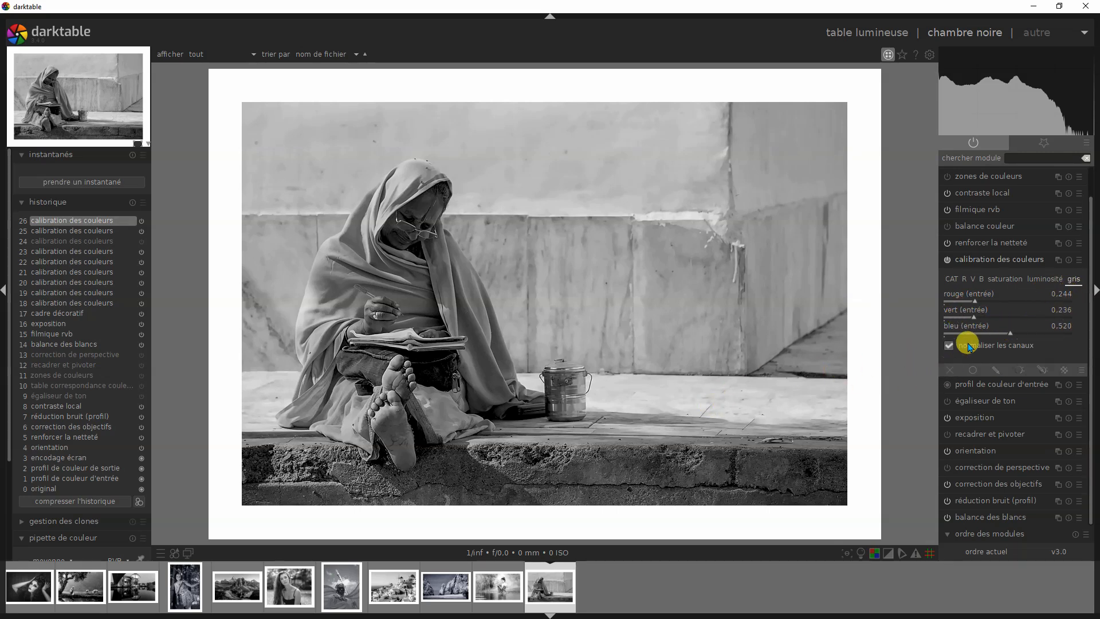
{"action": "left_click", "coordinate": [964, 280]}
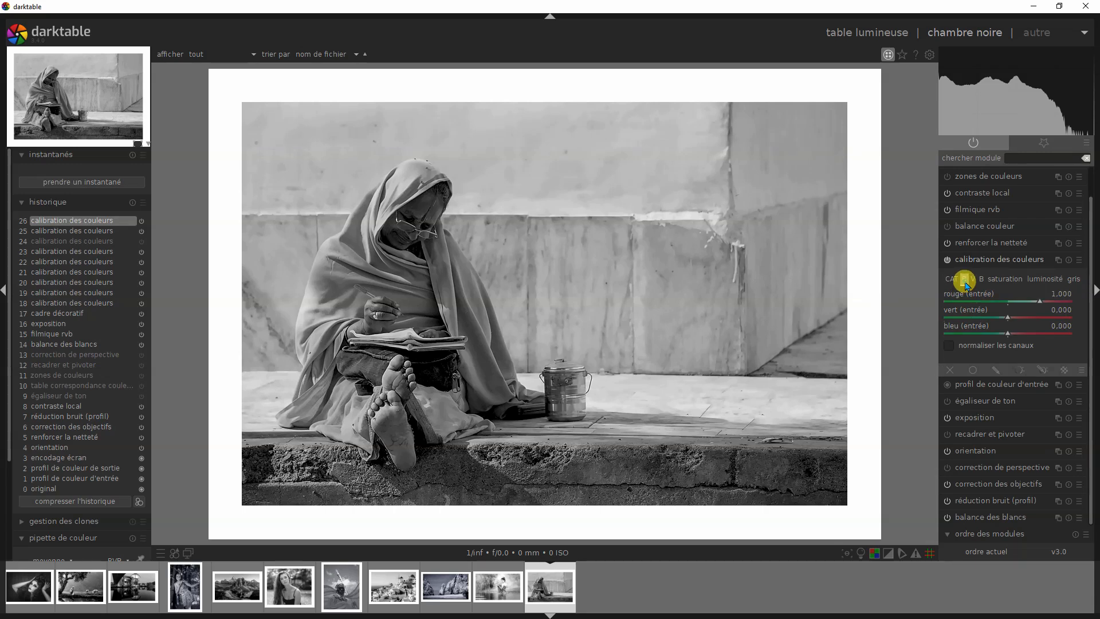
{"action": "left_click", "coordinate": [974, 285]}
{"action": "left_click", "coordinate": [980, 280]}
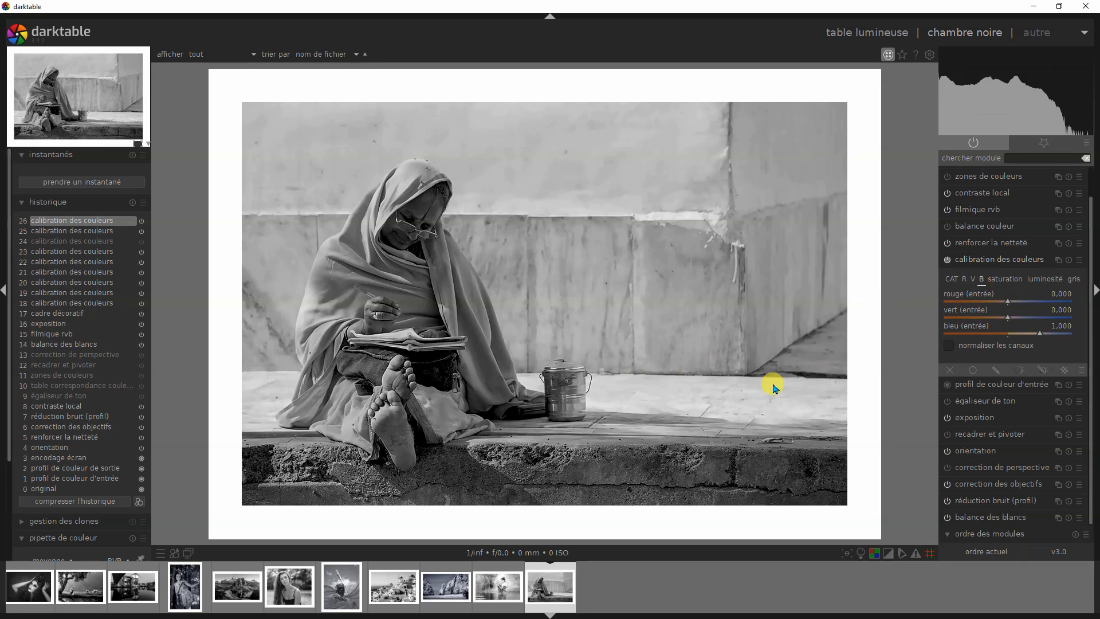
Step: Apply the "N&B : Ilford HP5+" preset to calibration des couleurs and show its gris mix
{"action": "left_click", "coordinate": [1080, 262]}
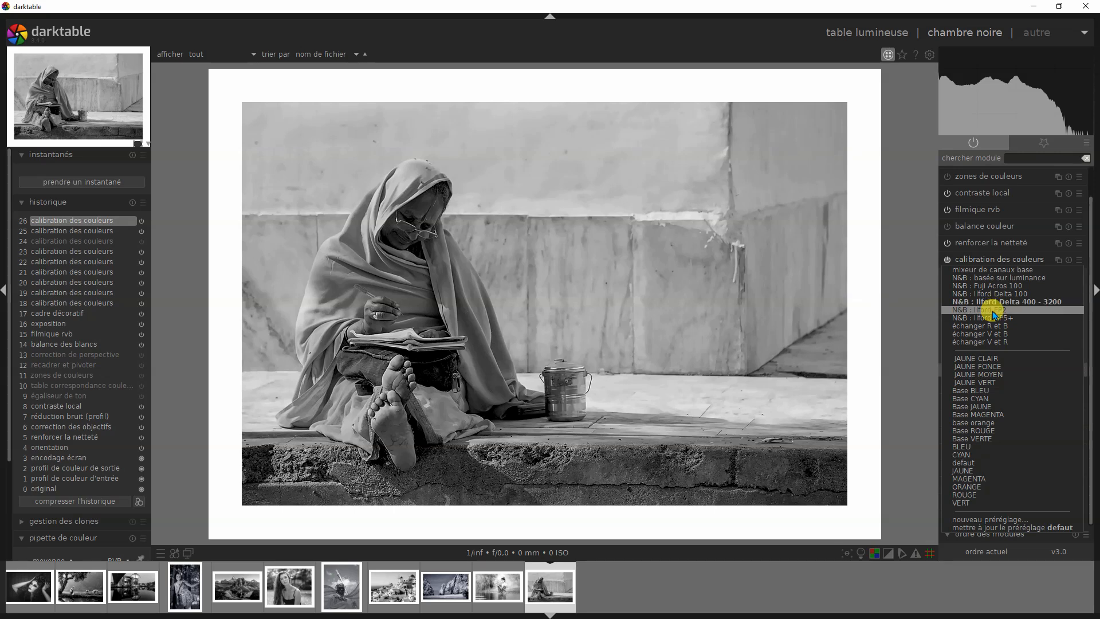
{"action": "left_click", "coordinate": [1013, 319]}
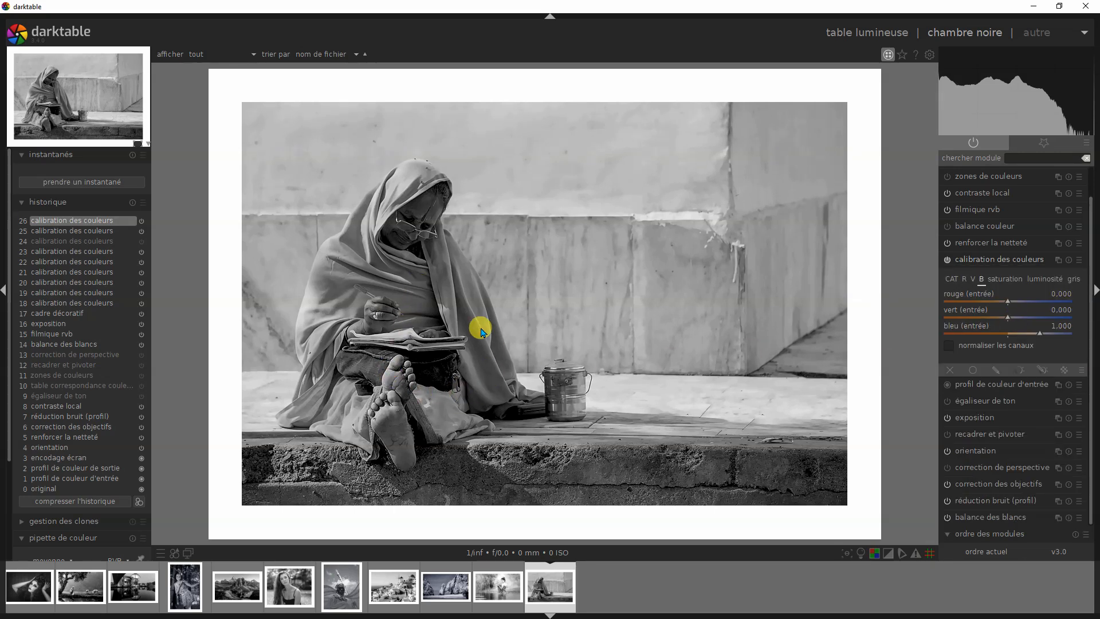
{"action": "left_click", "coordinate": [1084, 262]}
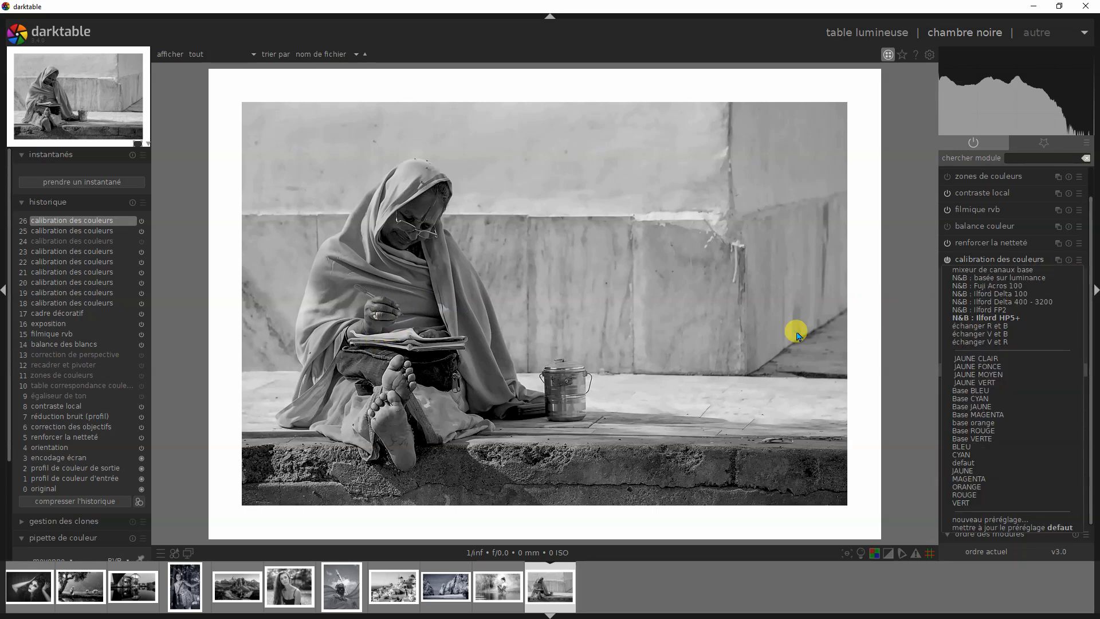
{"action": "left_click", "coordinate": [908, 325]}
{"action": "left_click", "coordinate": [1075, 281]}
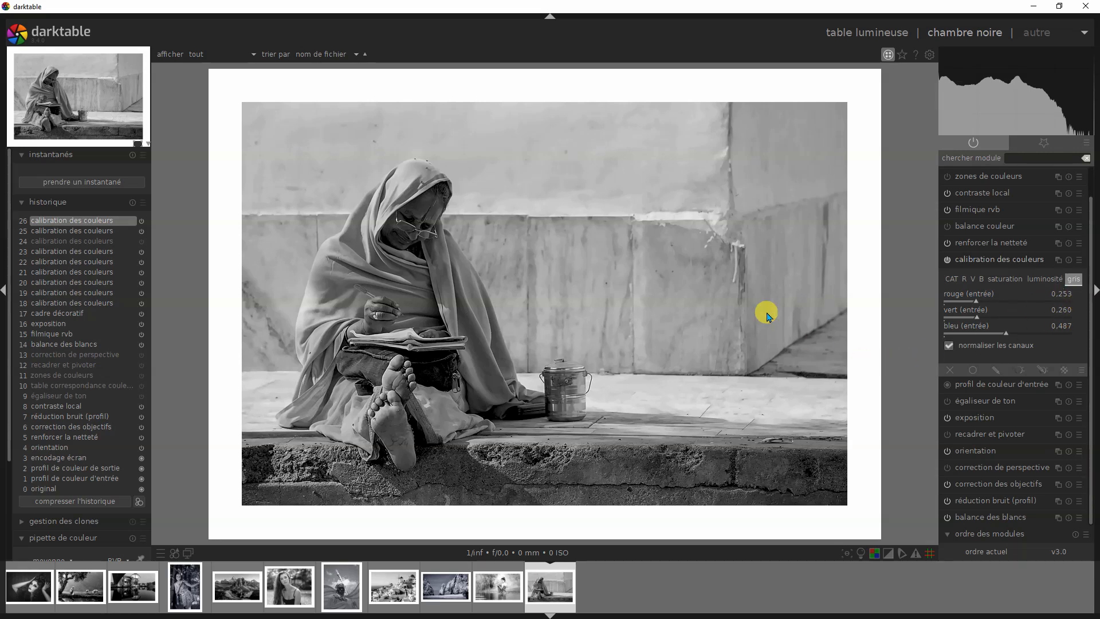
Step: Set the gris mix to red 0.089, green 0.781 and blue 0.540 with normaliser les canaux turned off
{"action": "key", "text": "ctrl+z"}
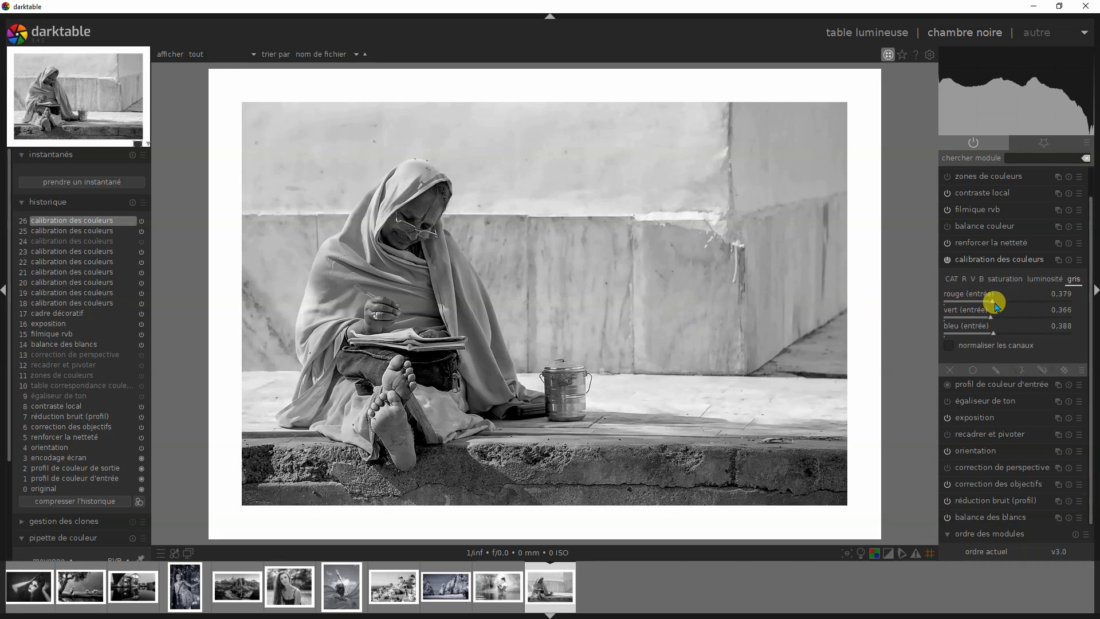
{"action": "left_click_drag", "start_coordinate": [995, 305], "coordinate": [1047, 324]}
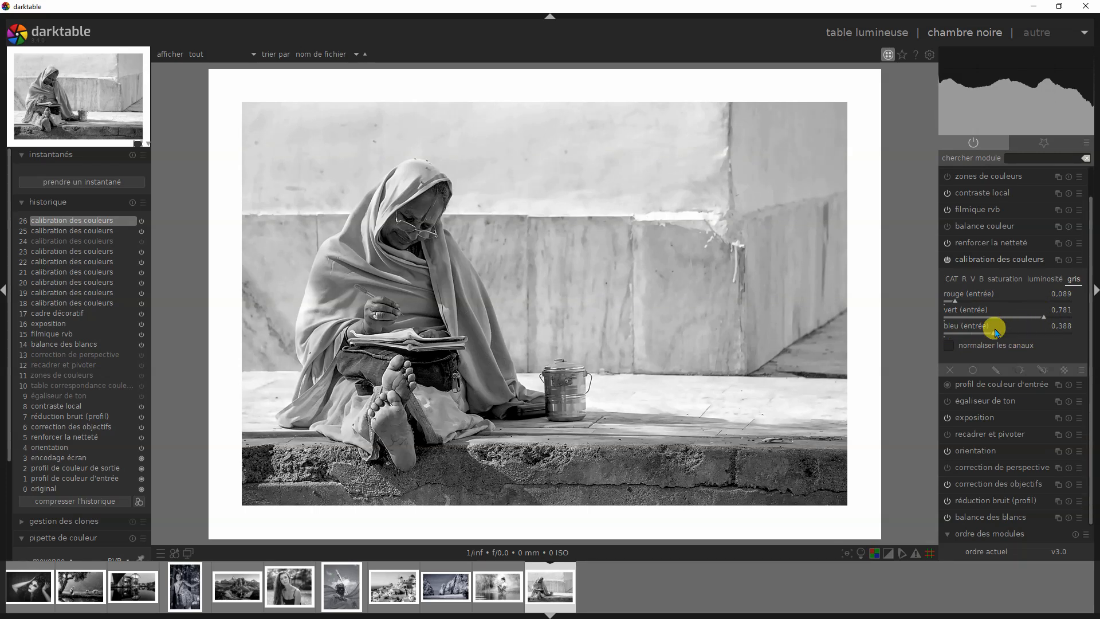
{"action": "left_click", "coordinate": [1013, 333]}
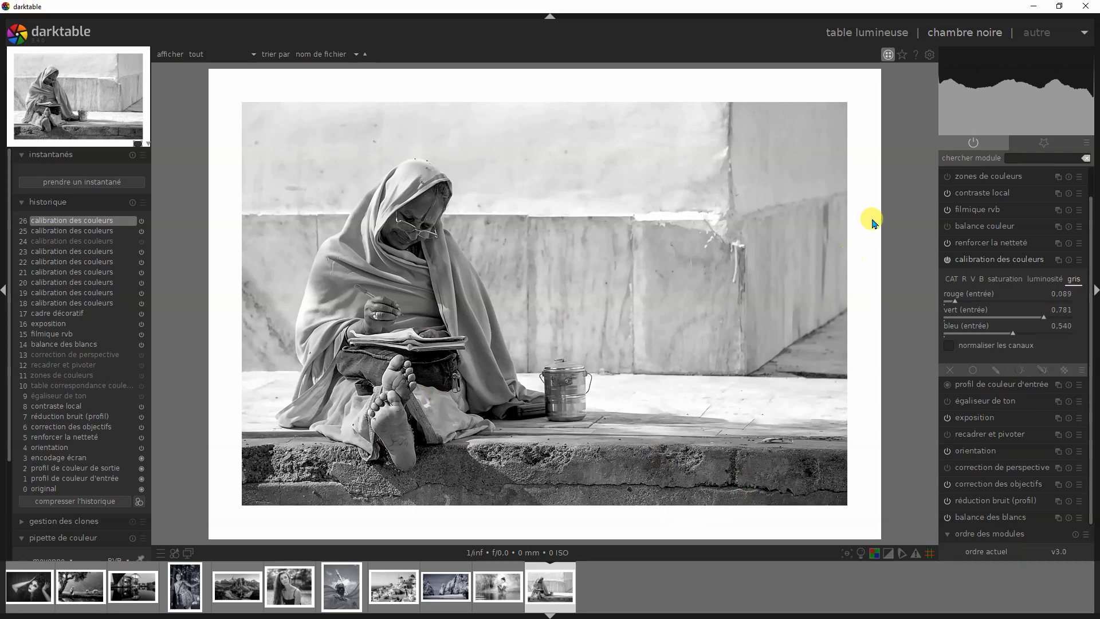
Step: Display the clipping indicator and compare the image with normaliser les canaux turned on and off
{"action": "mouse_move", "coordinate": [1059, 124]}
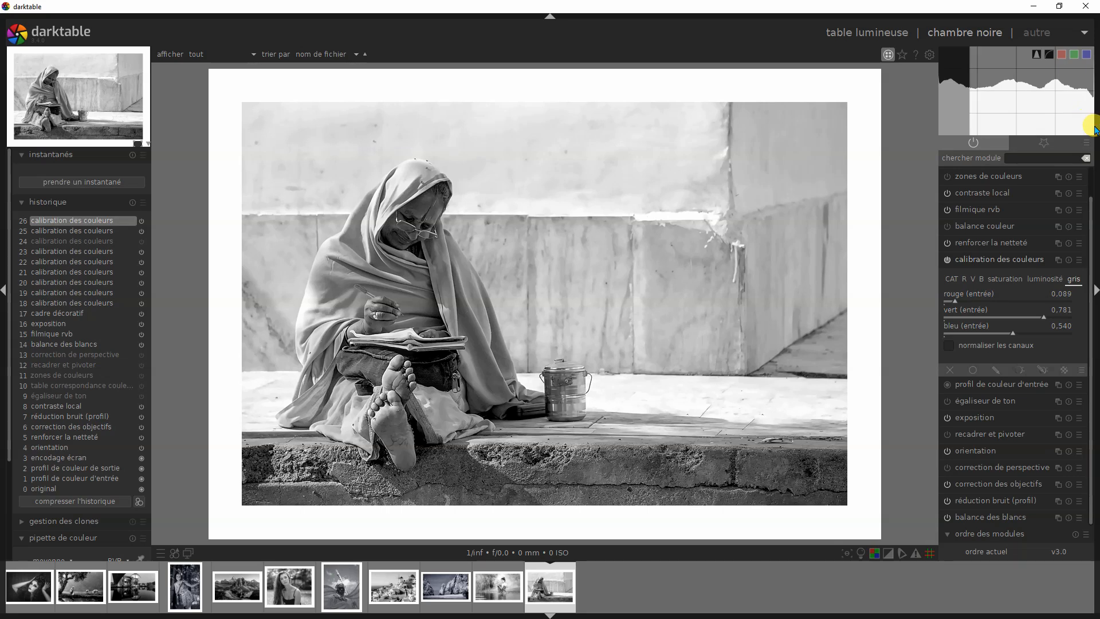
{"action": "left_click", "coordinate": [888, 553]}
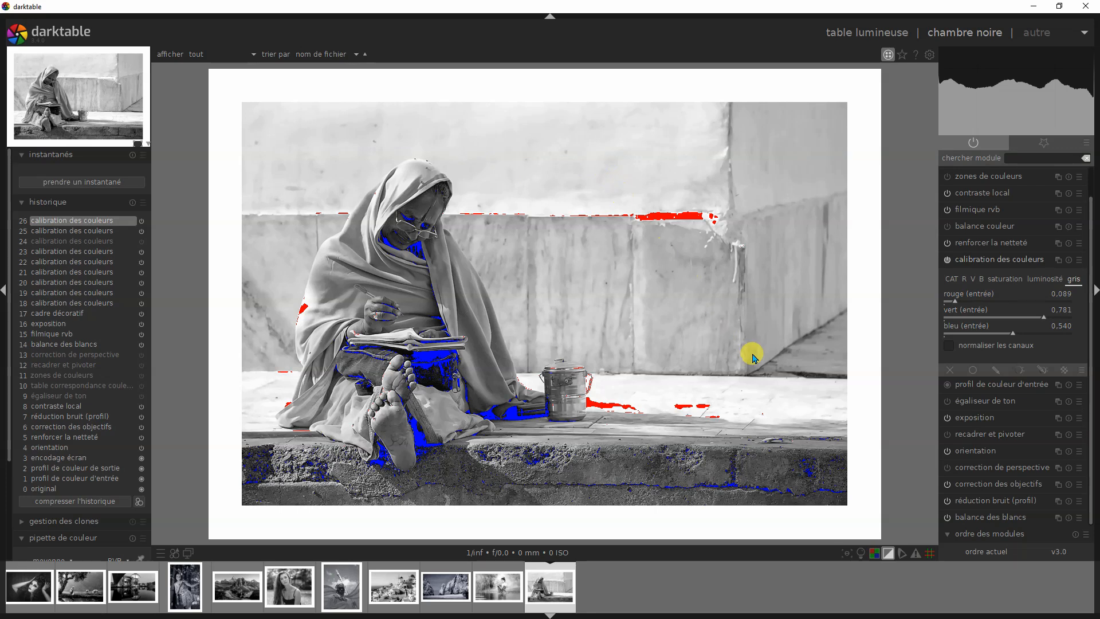
{"action": "left_click", "coordinate": [951, 345]}
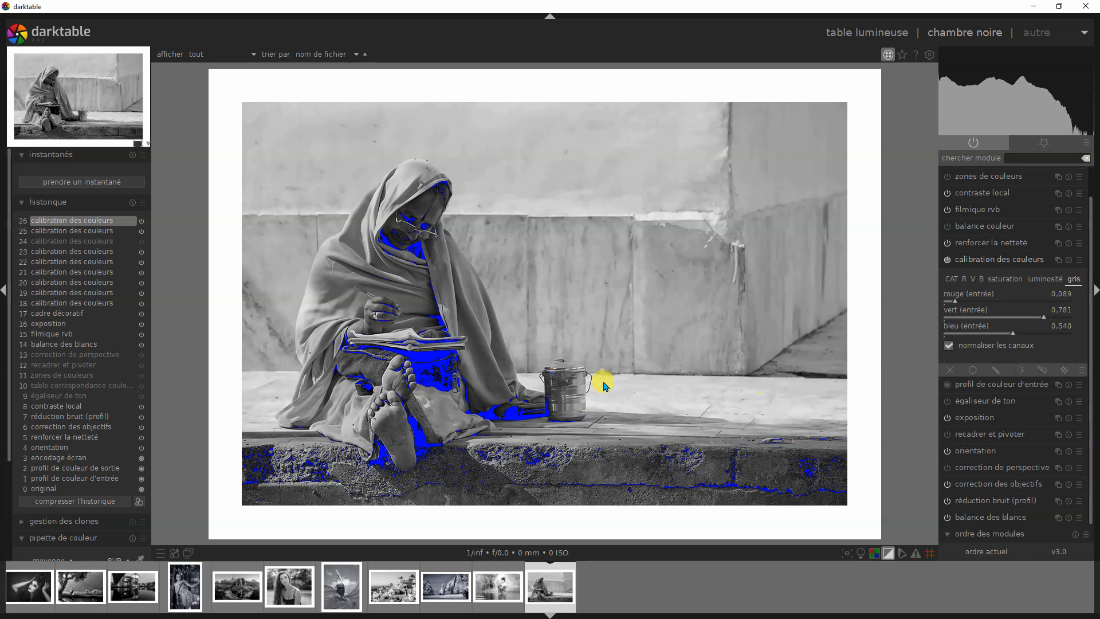
{"action": "left_click", "coordinate": [949, 345]}
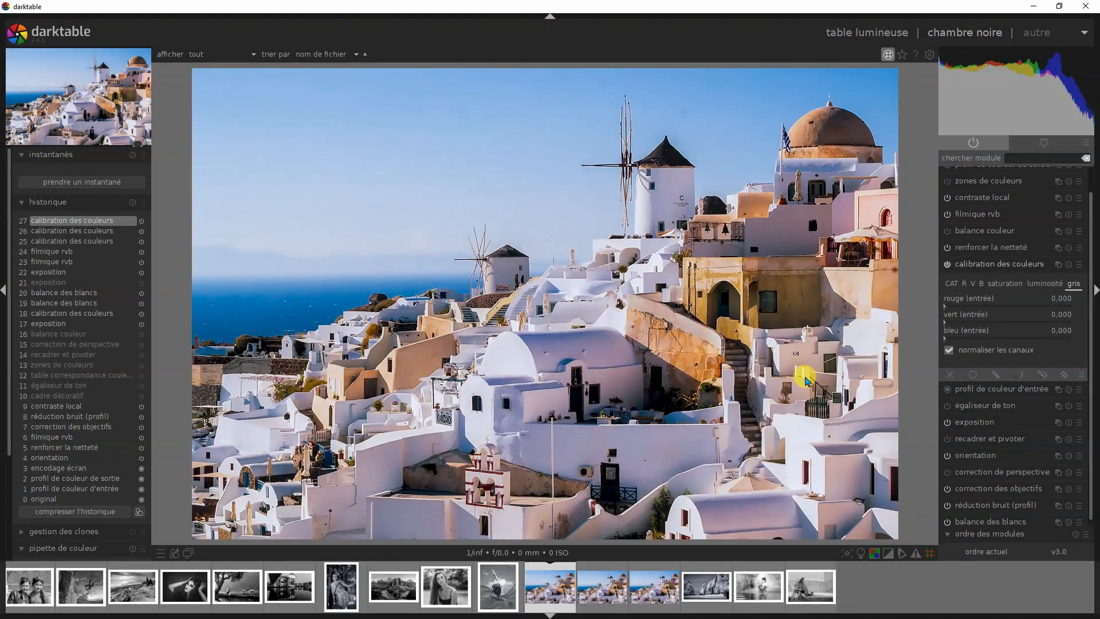
Step: On the white village photo, set the gris red and blue inputs to 0.500 with normaliser les canaux turned off
{"action": "left_click", "coordinate": [1079, 264]}
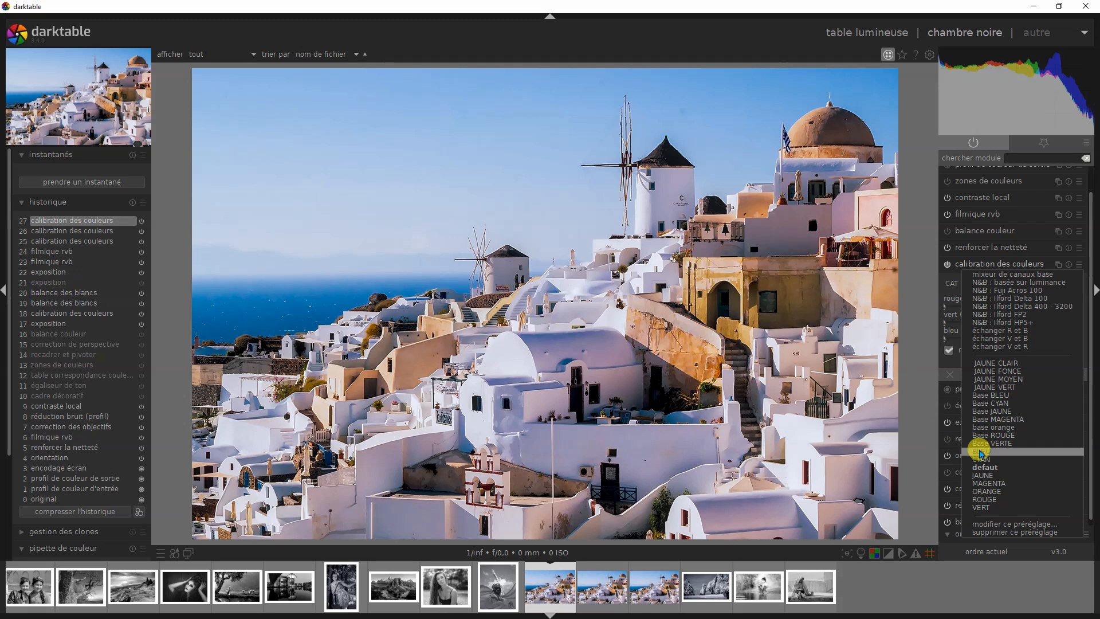
{"action": "left_click", "coordinate": [1036, 330]}
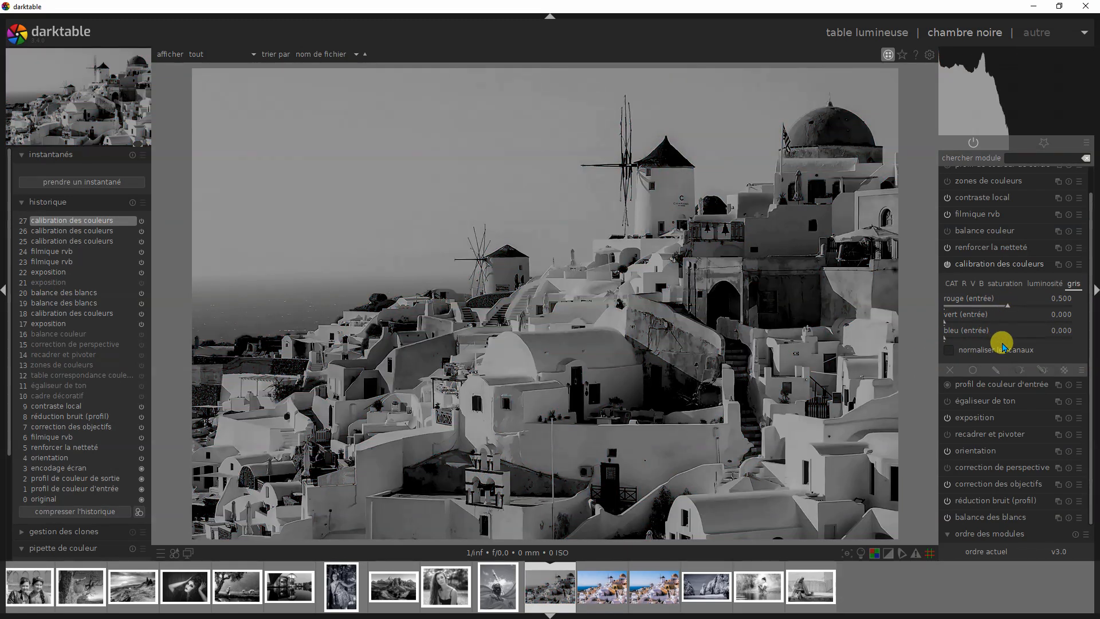
{"action": "left_click", "coordinate": [1011, 339]}
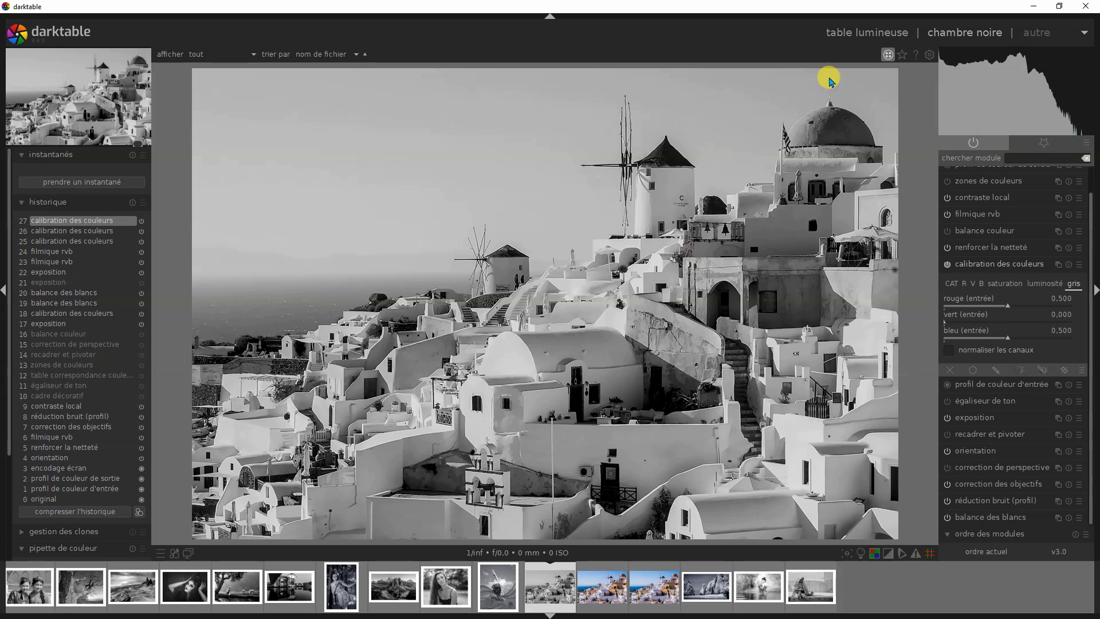
Step: Open the second village photo, apply the "échanger V et B" preset to calibration des couleurs and set the gris red and blue inputs to 0.518
{"action": "left_click", "coordinate": [863, 33]}
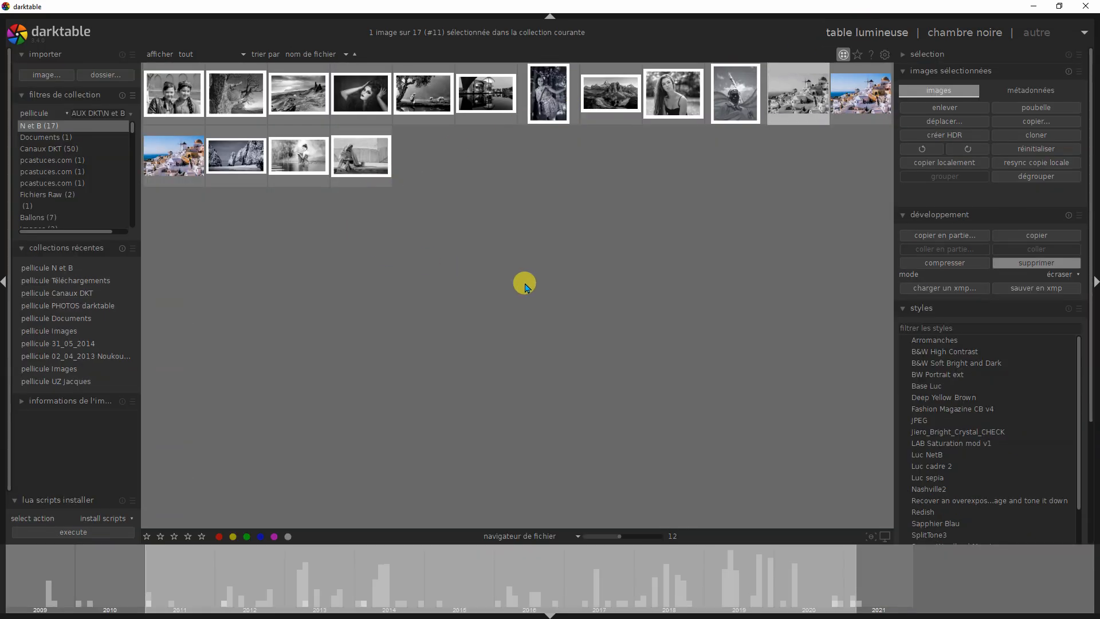
{"action": "left_click", "coordinate": [853, 99]}
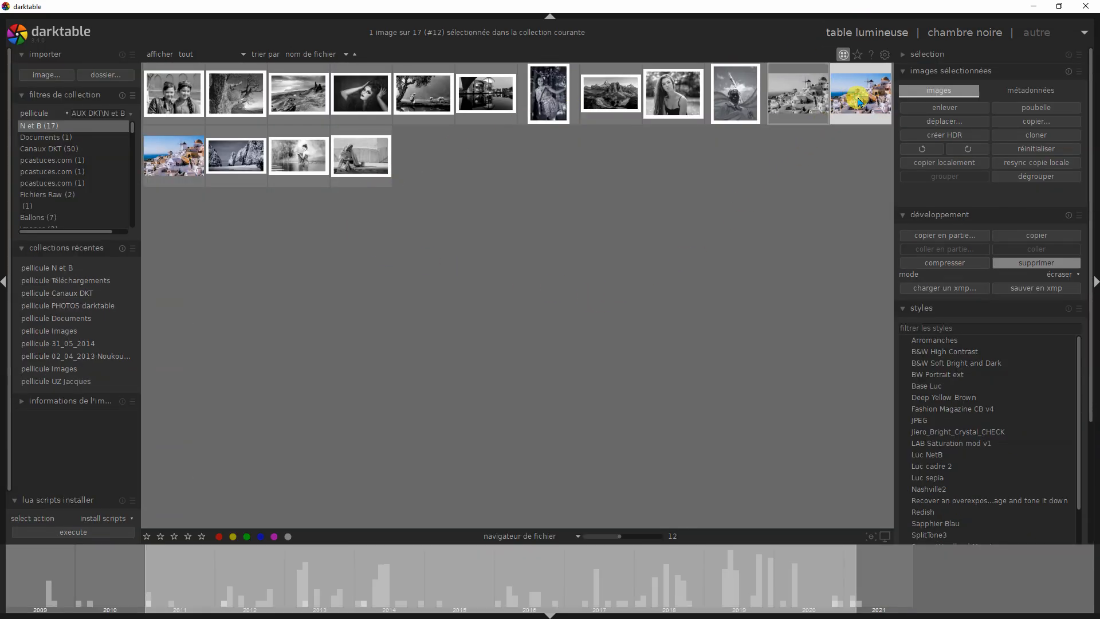
{"action": "double_click", "coordinate": [859, 102]}
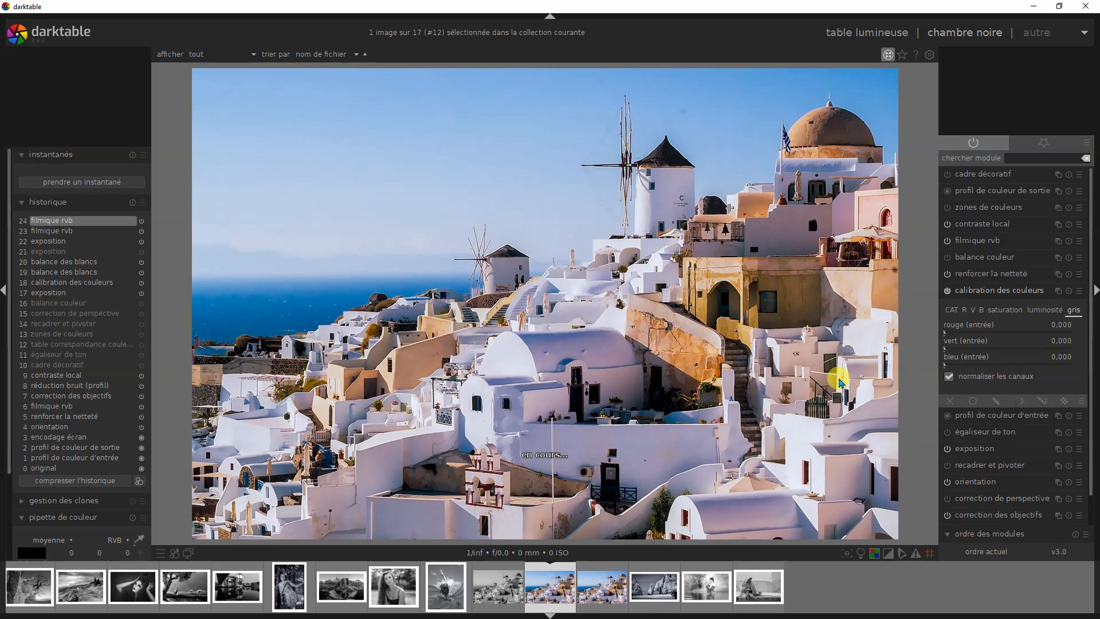
{"action": "left_click", "coordinate": [1080, 292]}
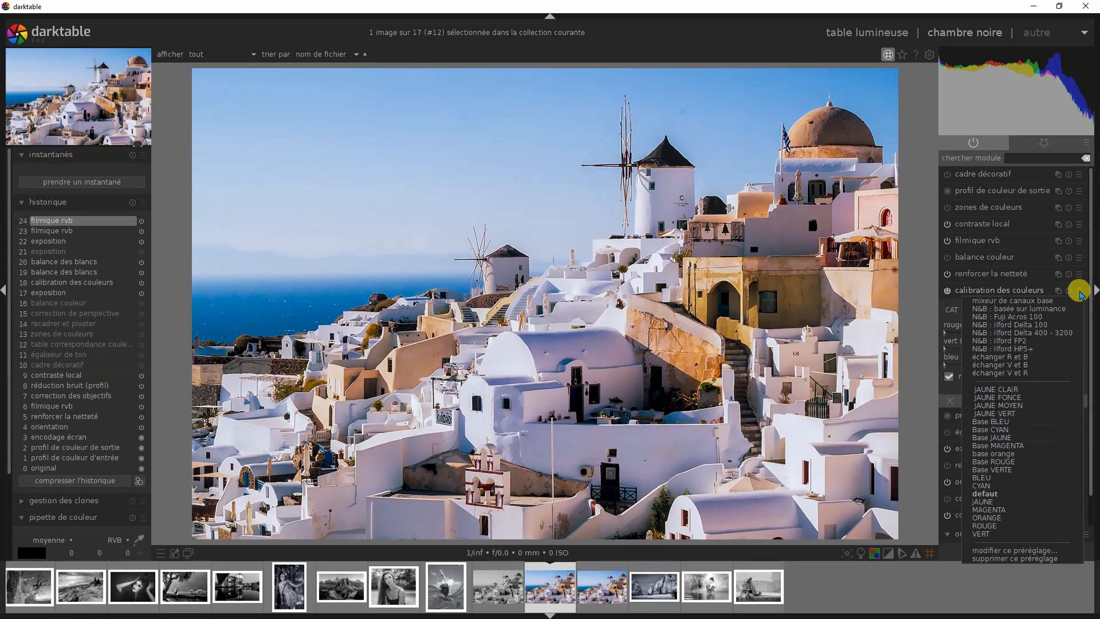
{"action": "left_click", "coordinate": [1039, 367]}
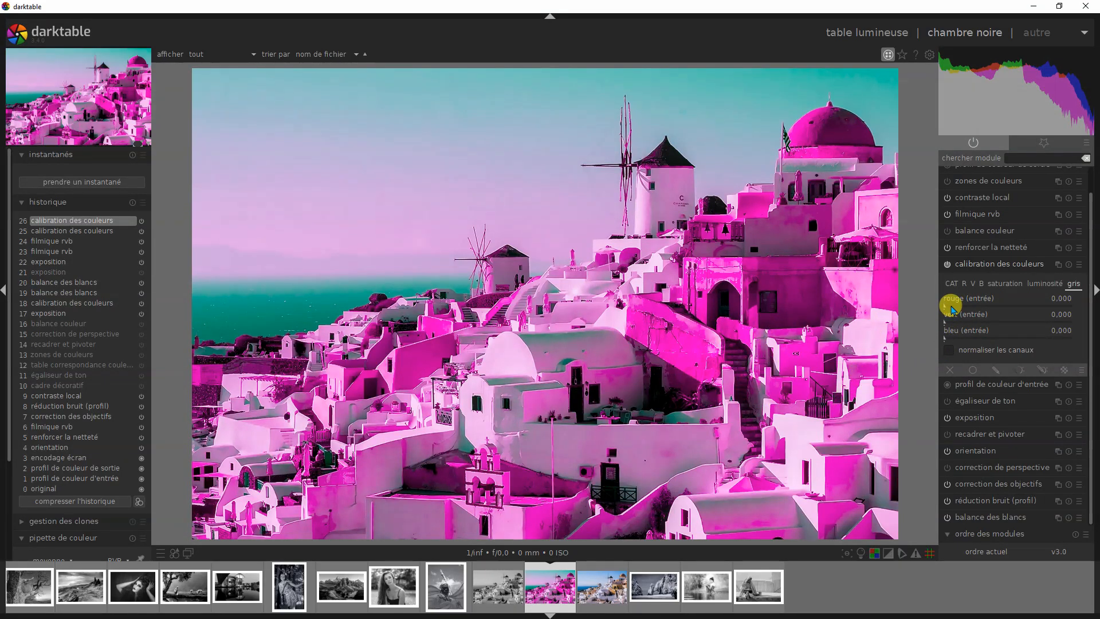
{"action": "left_click_drag", "start_coordinate": [989, 307], "coordinate": [1004, 315]}
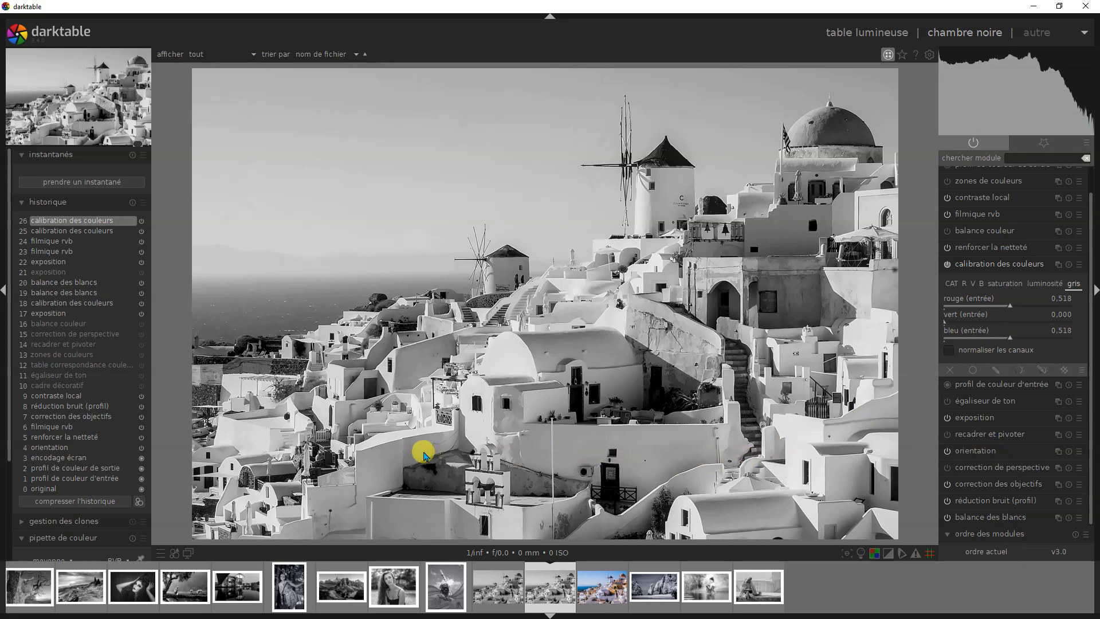
Step: Open the third village photo, still in colour, and apply the "échanger V et R" preset to calibration des couleurs
{"action": "left_click", "coordinate": [850, 34]}
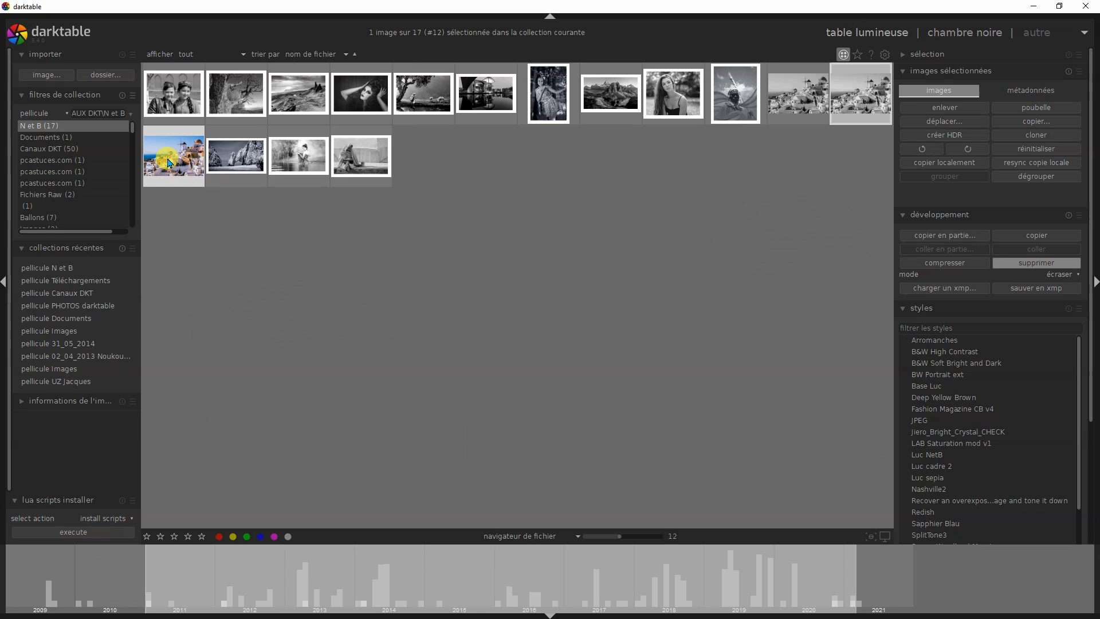
{"action": "key", "text": "d"}
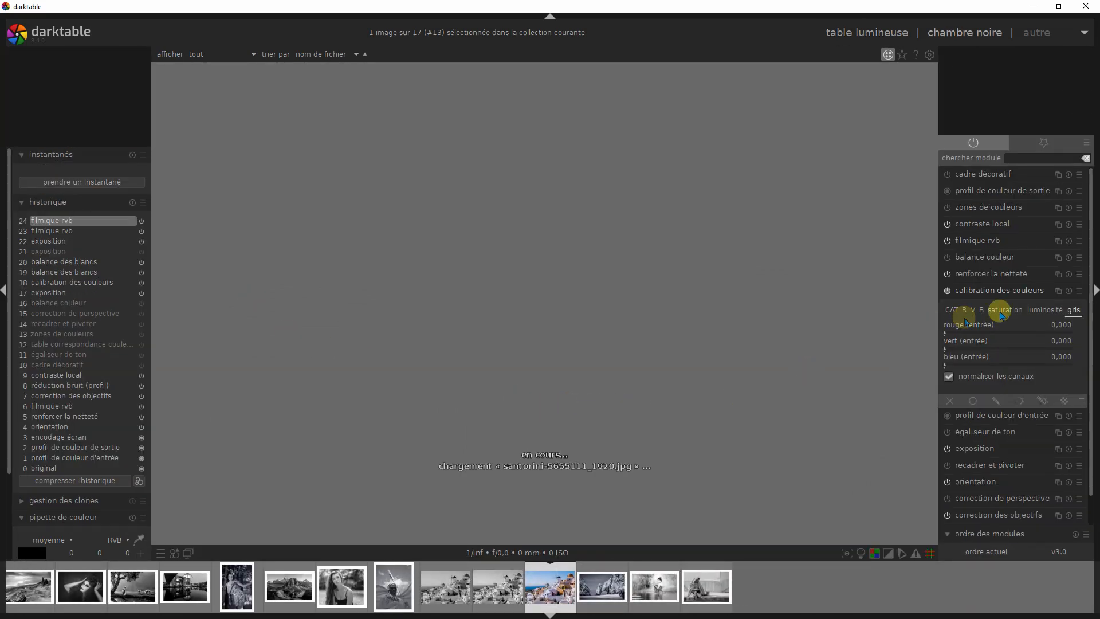
{"action": "left_click", "coordinate": [1086, 295]}
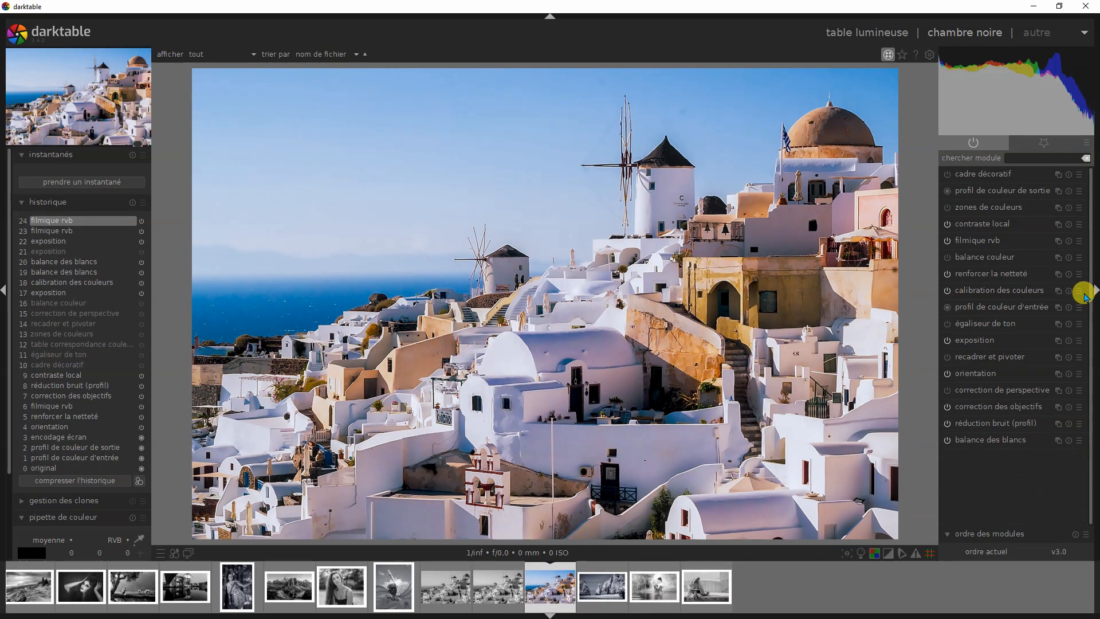
{"action": "left_click", "coordinate": [1078, 293]}
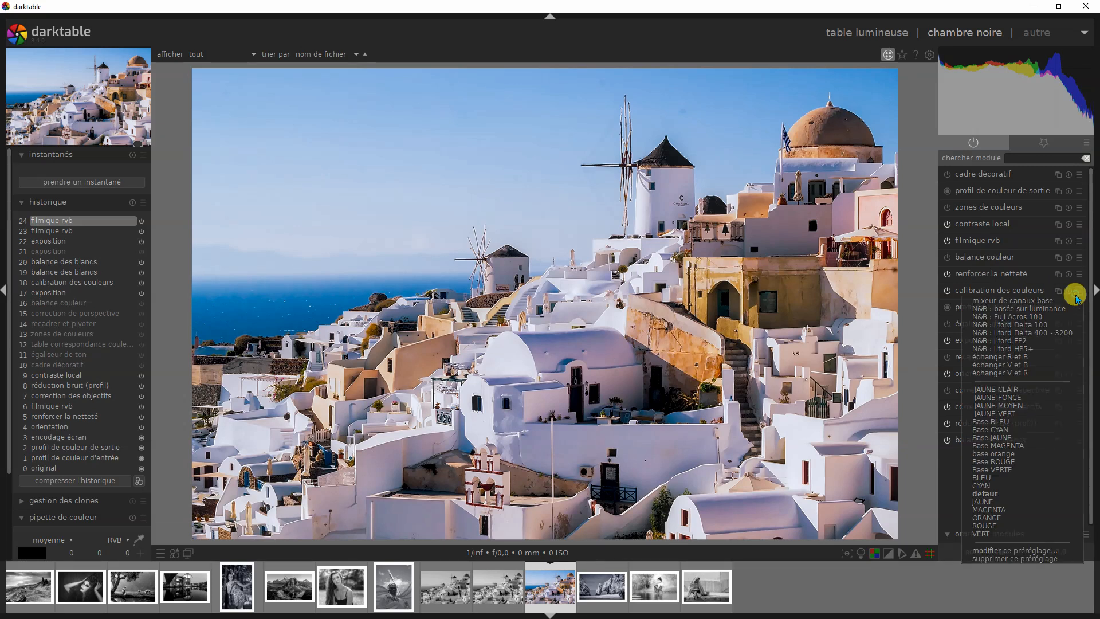
{"action": "left_click", "coordinate": [1000, 375]}
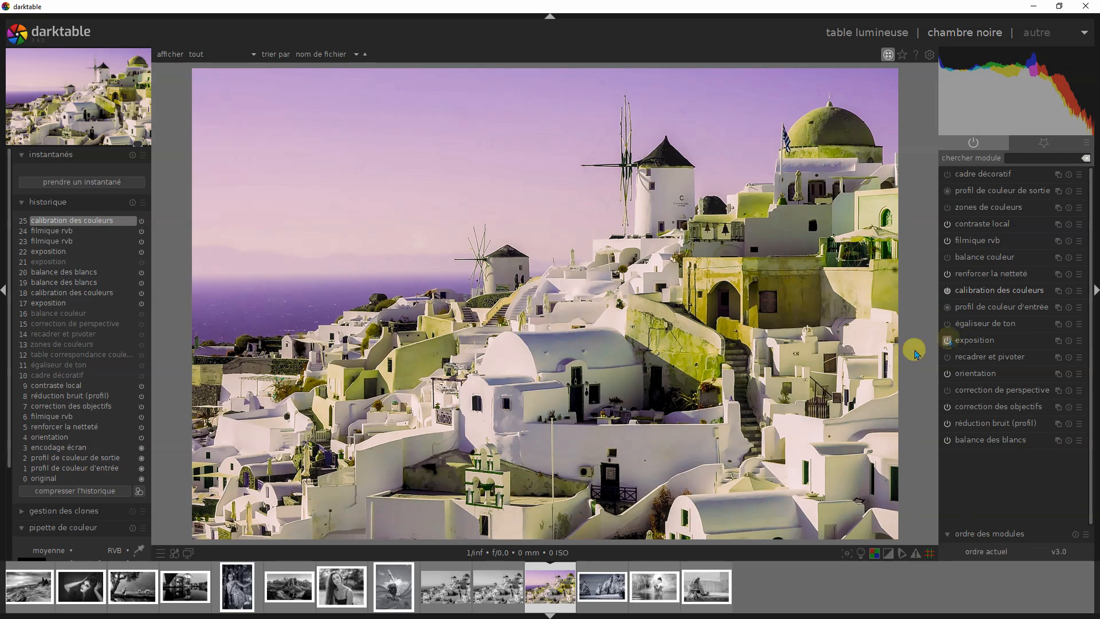
Step: In the gris mix of calibration des couleurs, set the red input to 0.500 and the green input to 0.509
{"action": "left_click", "coordinate": [990, 292]}
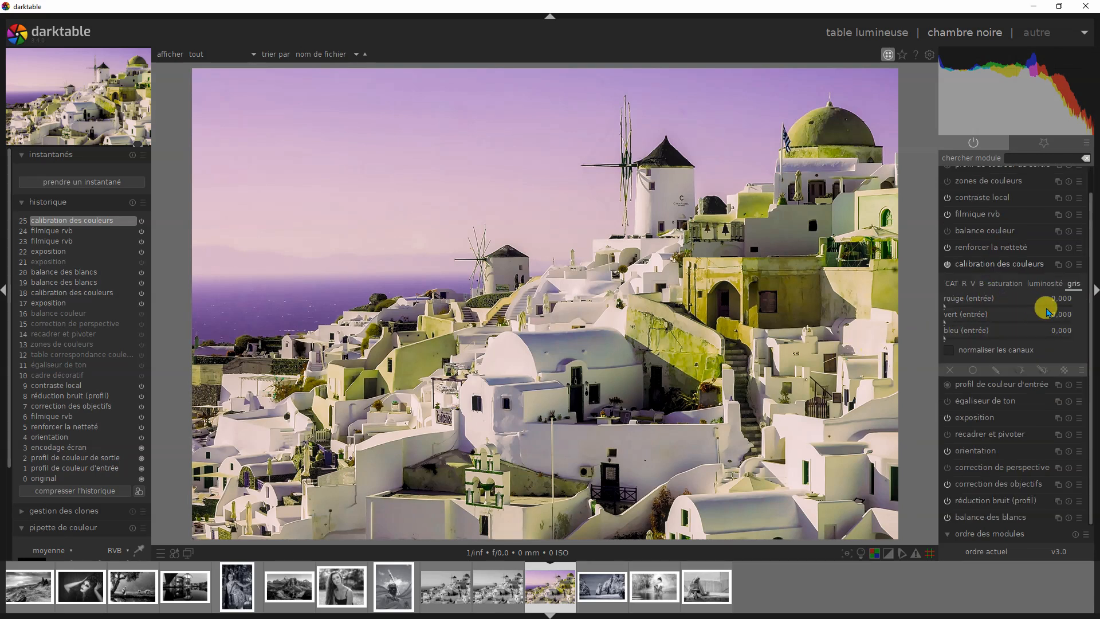
{"action": "left_click", "coordinate": [1079, 265]}
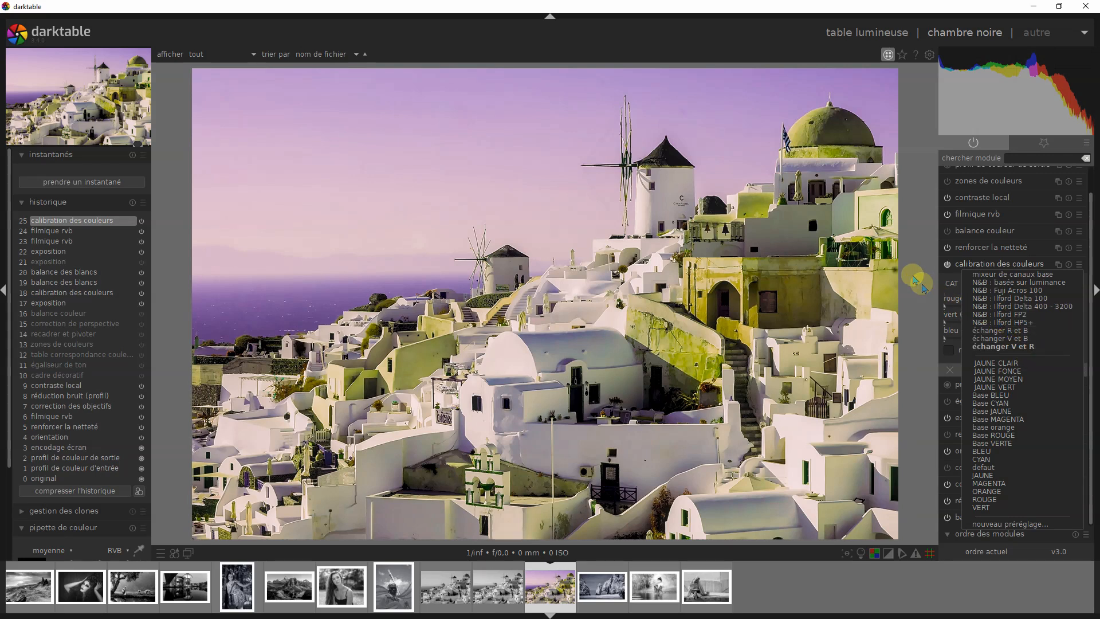
{"action": "left_click", "coordinate": [908, 238]}
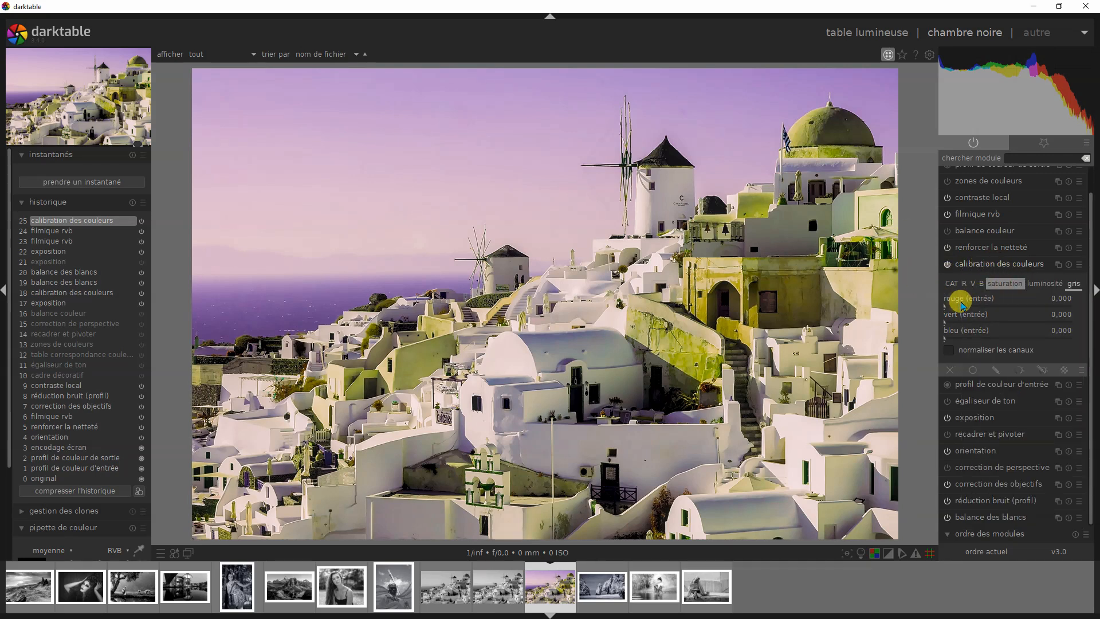
{"action": "left_click_drag", "start_coordinate": [945, 308], "coordinate": [1008, 311]}
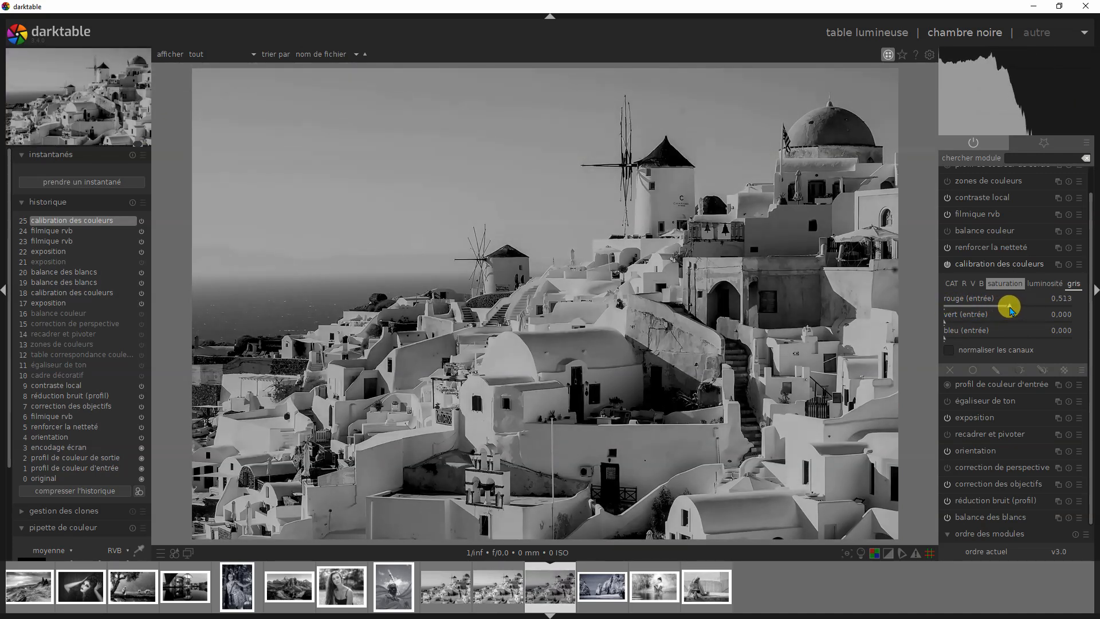
{"action": "left_click_drag", "start_coordinate": [1003, 309], "coordinate": [1006, 308]}
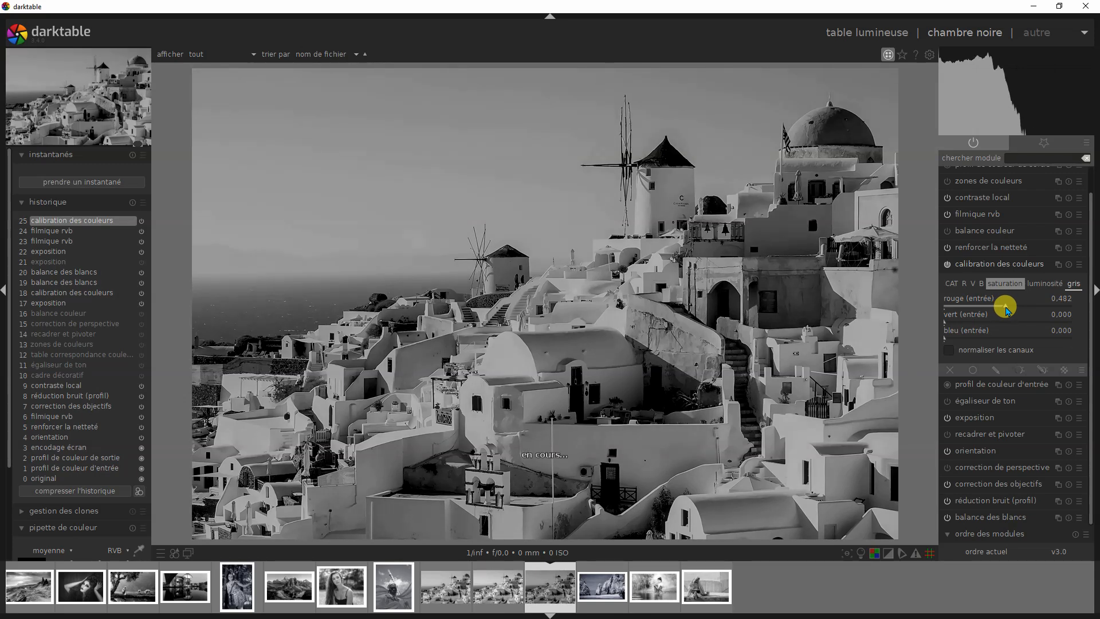
{"action": "mouse_move", "coordinate": [953, 337]}
{"action": "left_mouse_down"}
{"action": "mouse_move", "coordinate": [999, 334]}
{"action": "mouse_move", "coordinate": [925, 332]}
{"action": "mouse_move", "coordinate": [1007, 326]}
{"action": "mouse_move", "coordinate": [1010, 310]}
{"action": "left_mouse_up"}
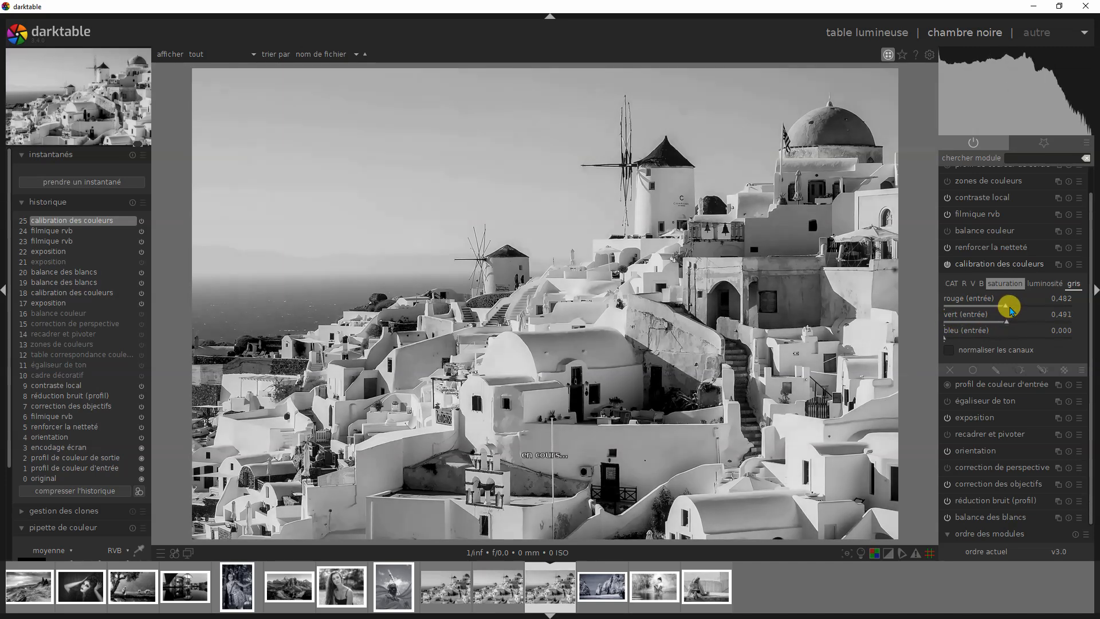
{"action": "left_click", "coordinate": [1009, 307]}
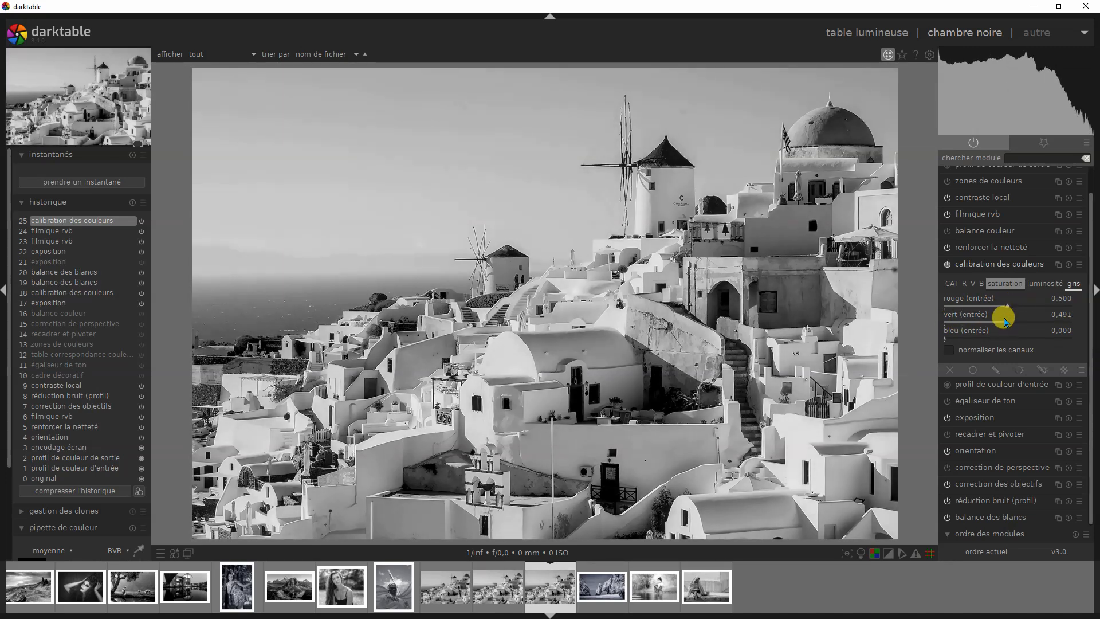
{"action": "left_click", "coordinate": [1009, 323]}
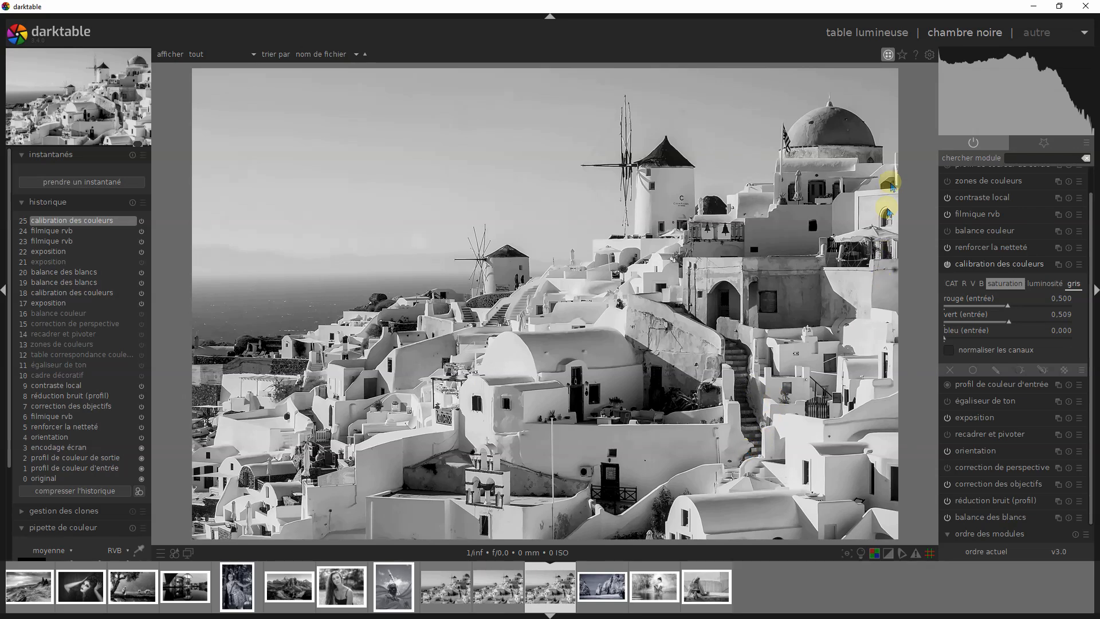
Step: Reopen the first converted village photo and examine its gris mix and the calibration des couleurs preset list
{"action": "left_click", "coordinate": [854, 42]}
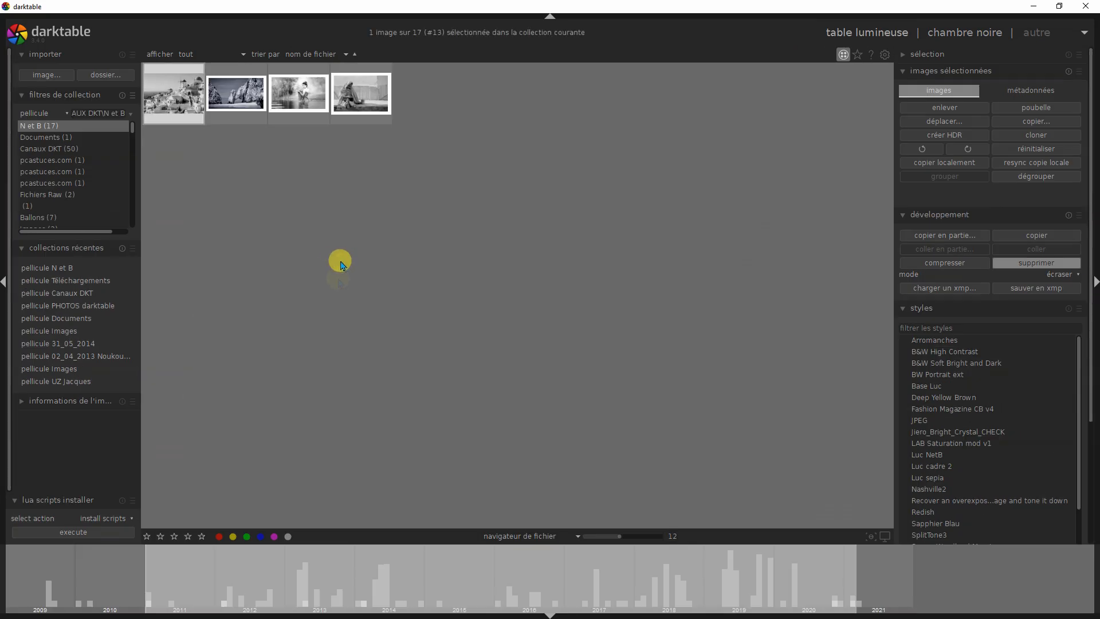
{"action": "double_click", "coordinate": [233, 111]}
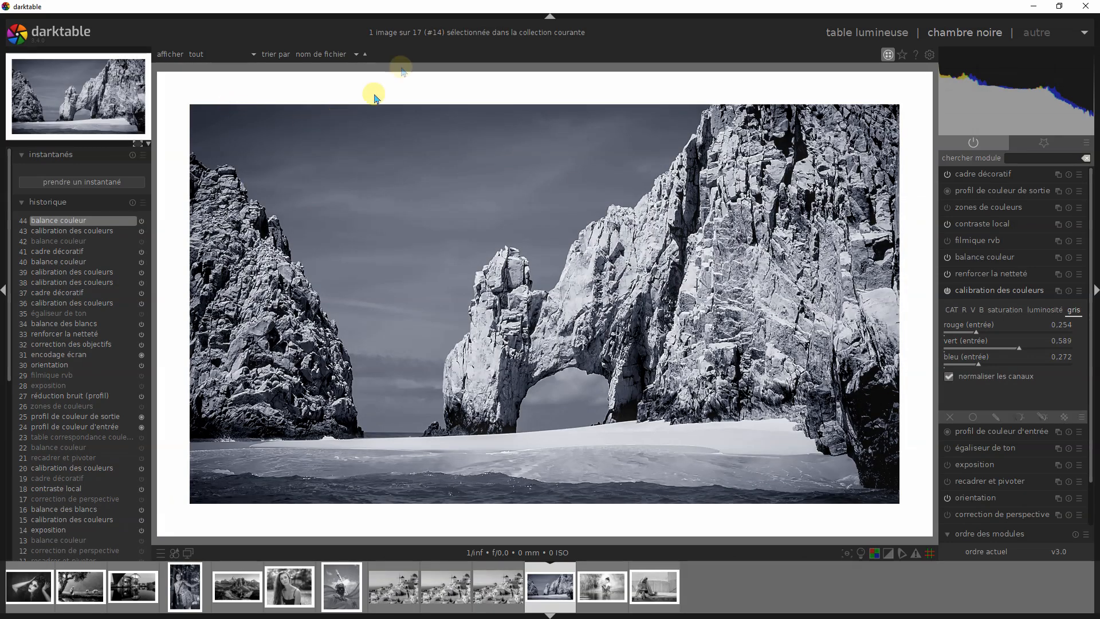
{"action": "left_click", "coordinate": [850, 36]}
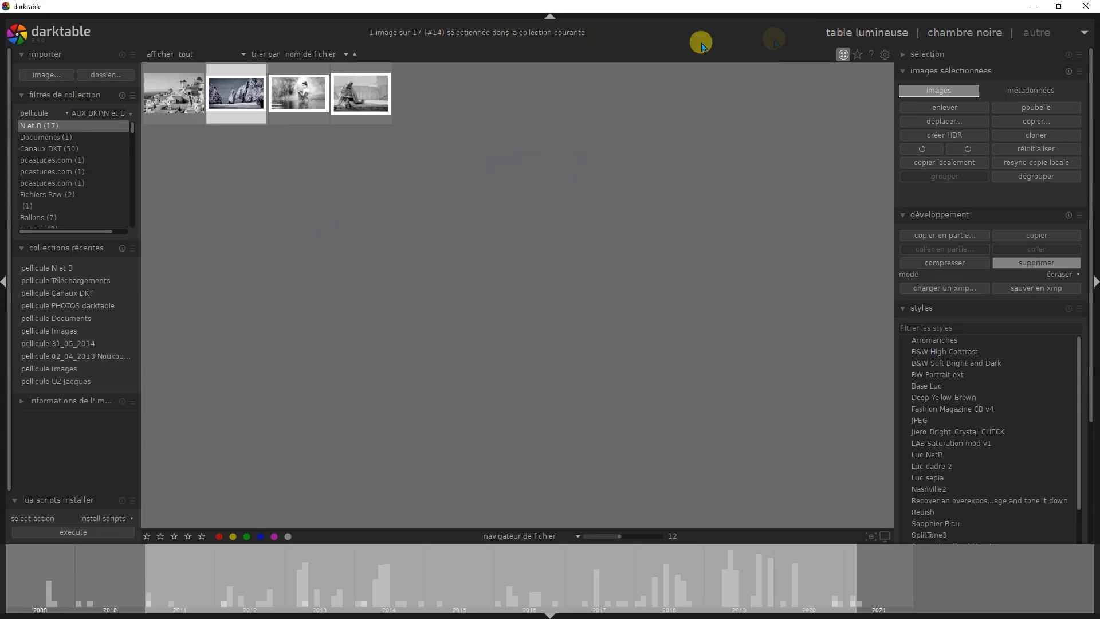
{"action": "left_click", "coordinate": [792, 107]}
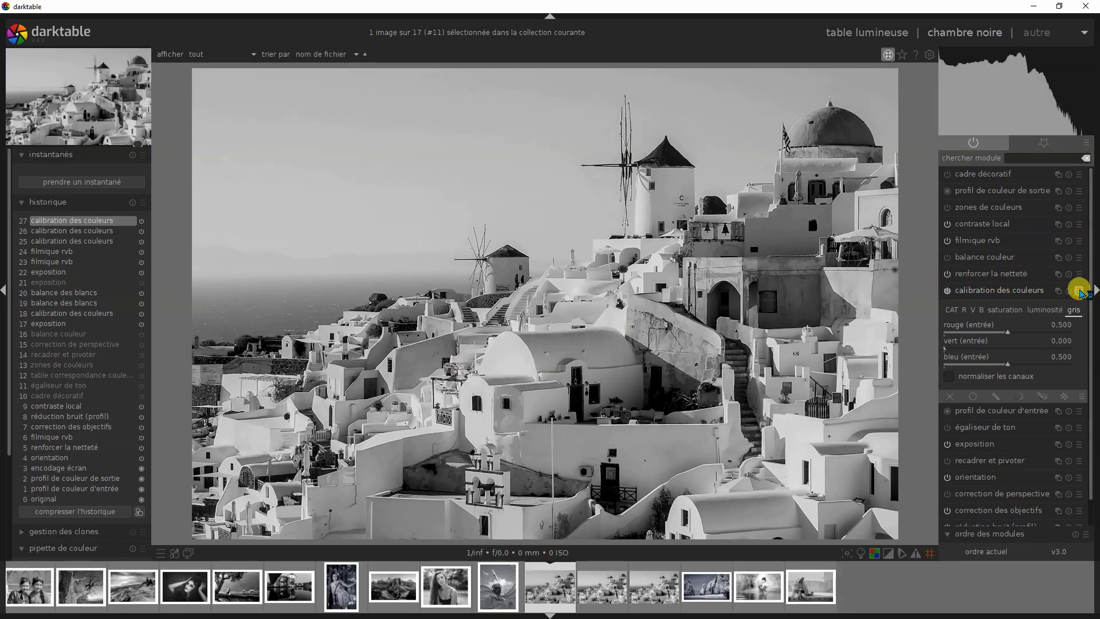
{"action": "left_click", "coordinate": [1079, 291]}
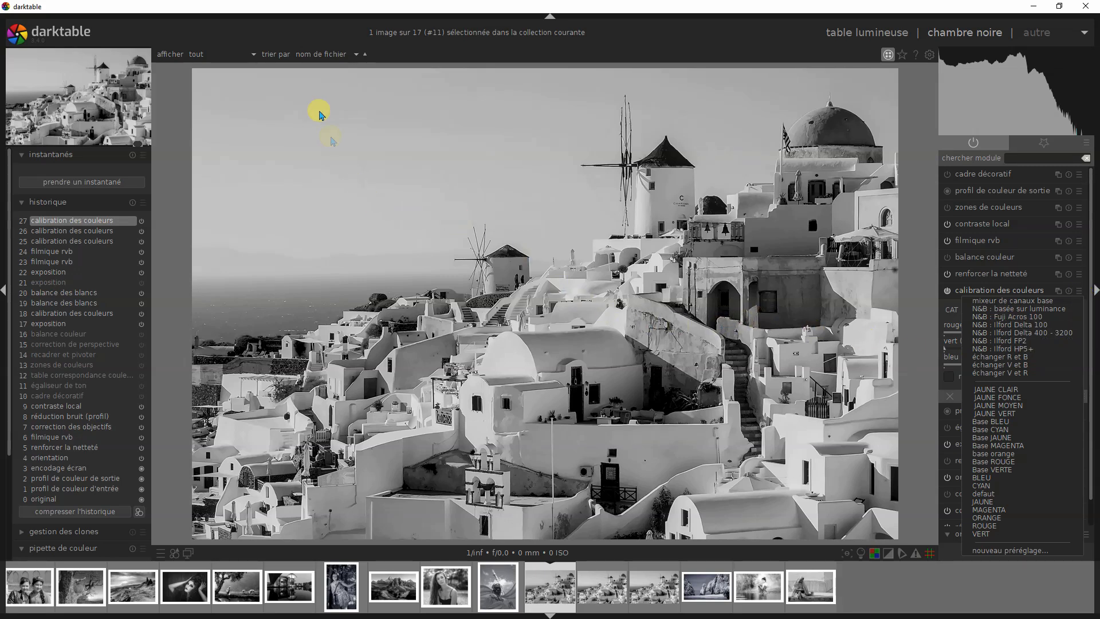
{"action": "left_click", "coordinate": [837, 39]}
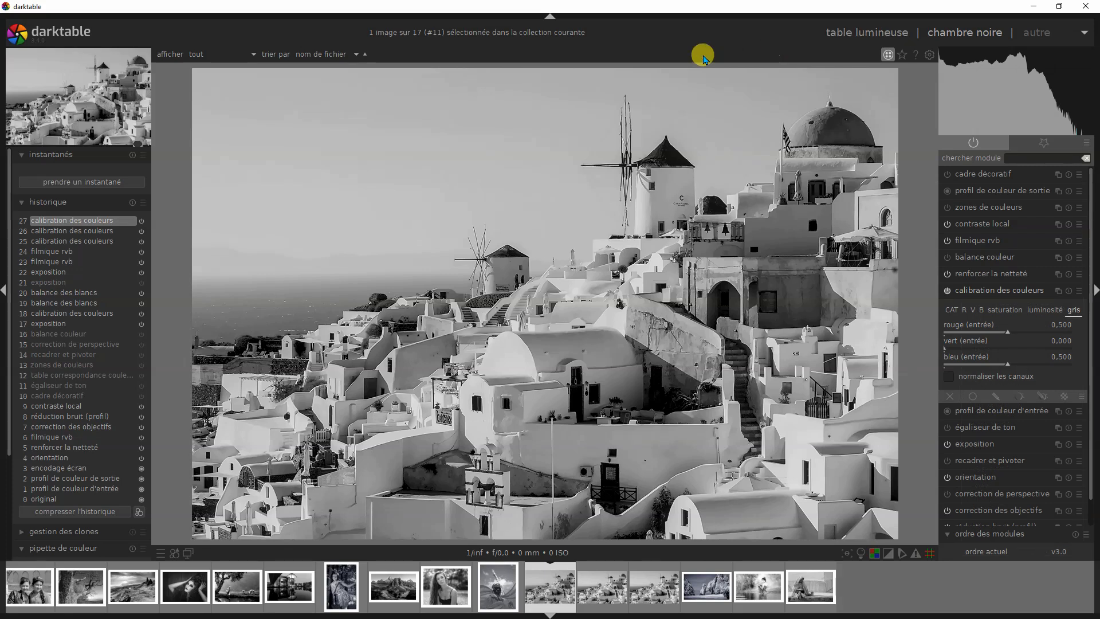
Step: Reopen the second and third converted village photos in turn to compare their rendering, gris mixes and calibration des couleurs presets
{"action": "left_click", "coordinate": [847, 29]}
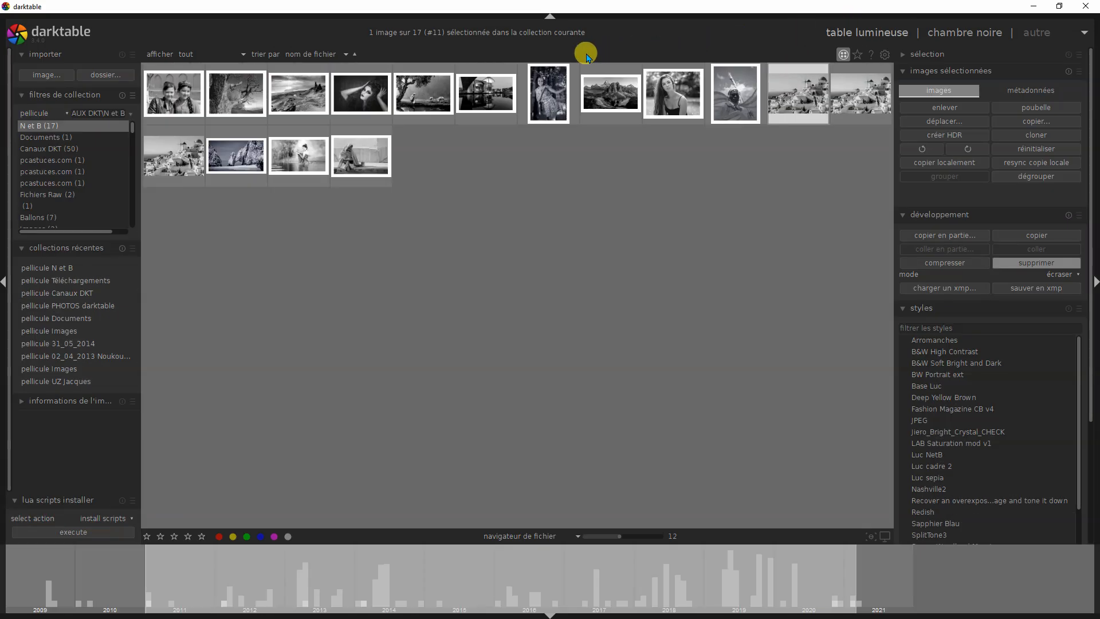
{"action": "left_click", "coordinate": [847, 103]}
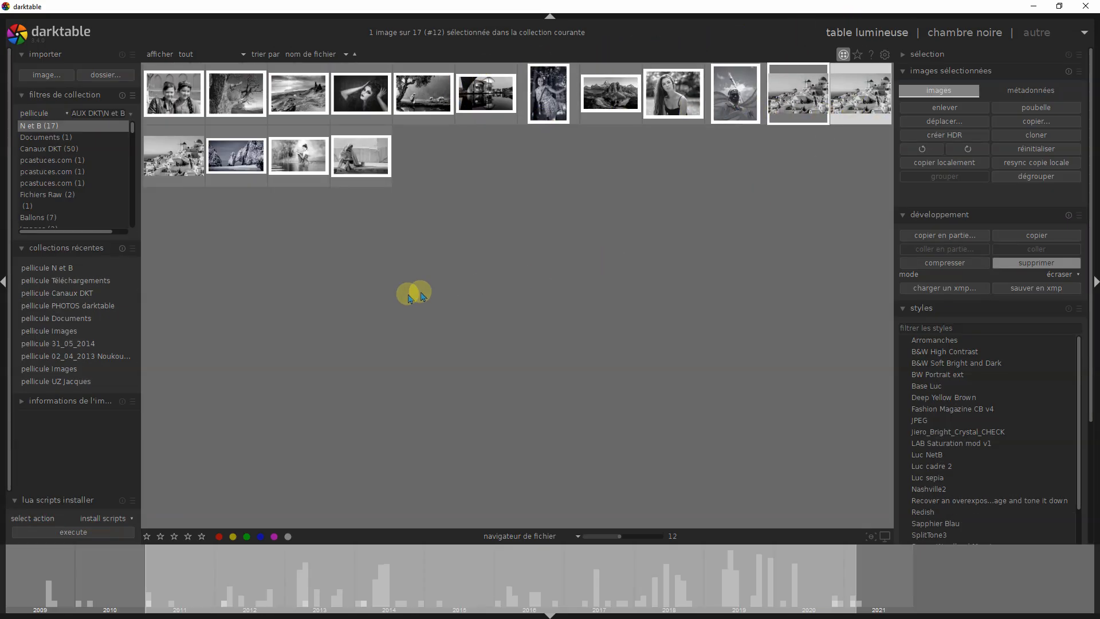
{"action": "key", "text": "d"}
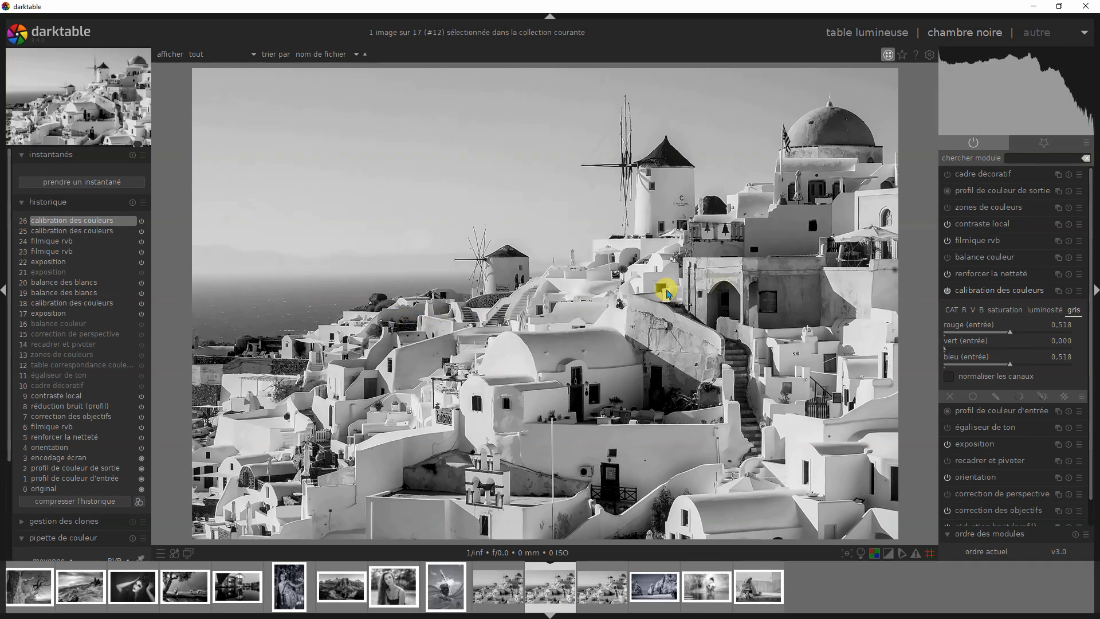
{"action": "left_click", "coordinate": [1080, 291]}
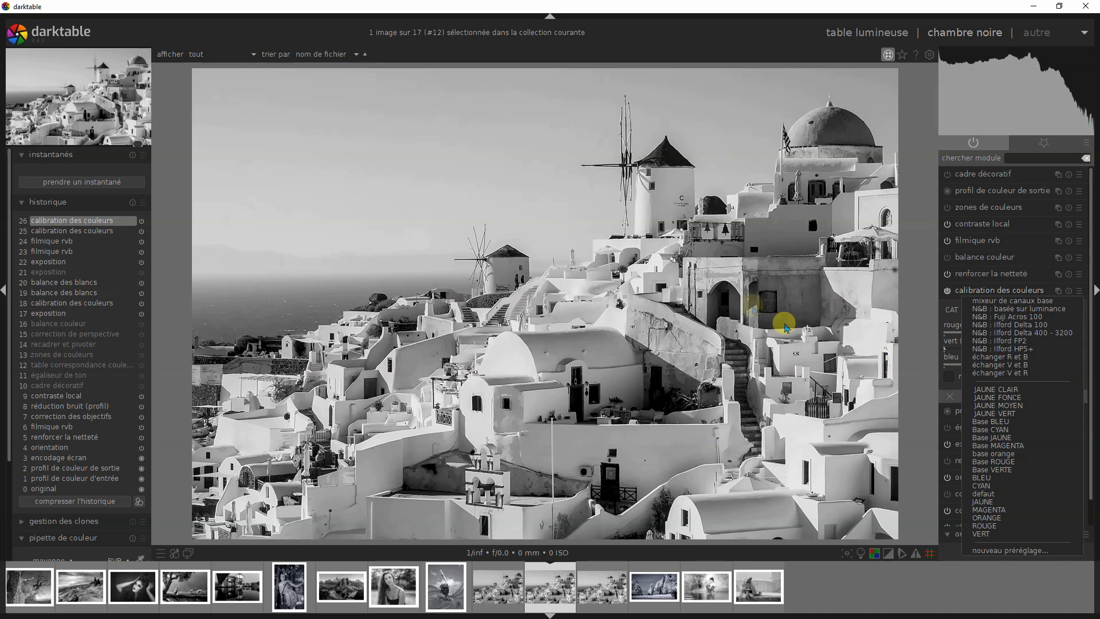
{"action": "left_click", "coordinate": [841, 39]}
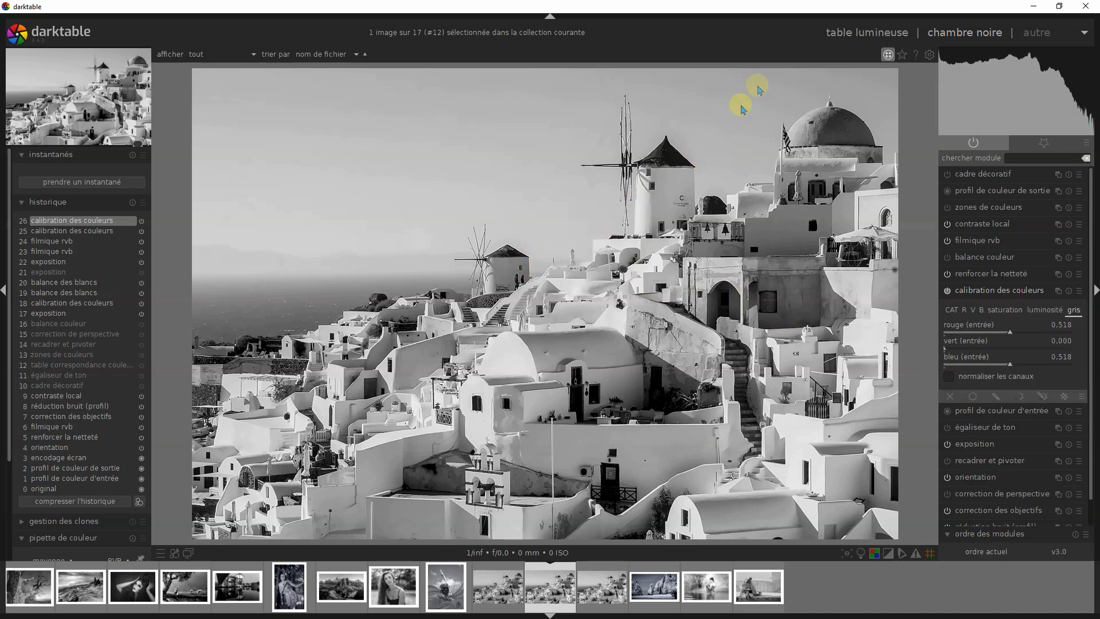
{"action": "left_click", "coordinate": [840, 36]}
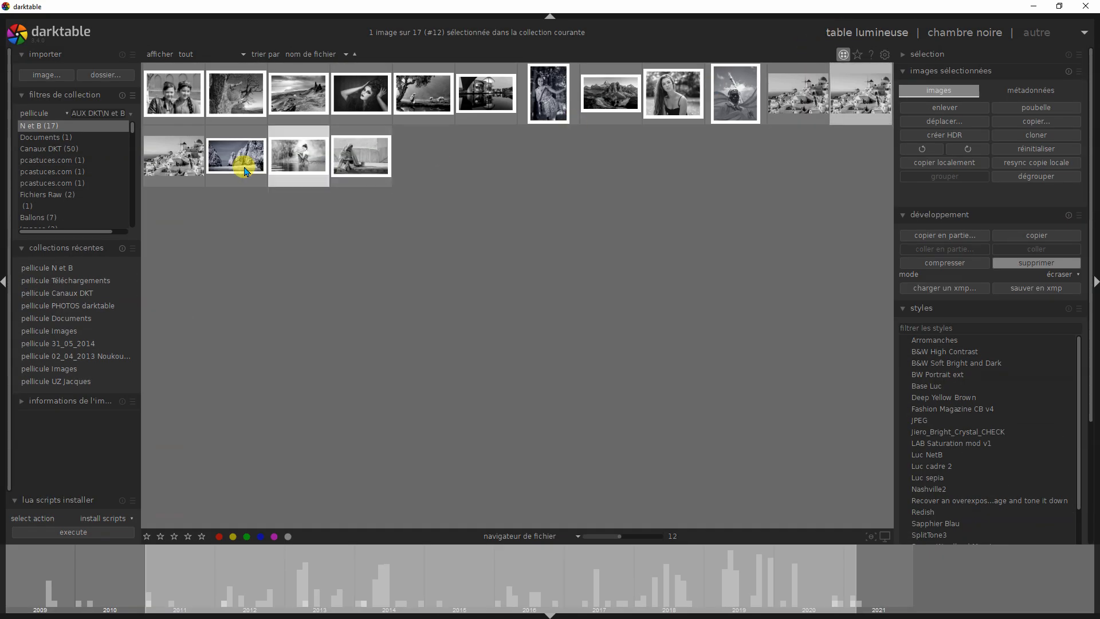
{"action": "key", "text": "d"}
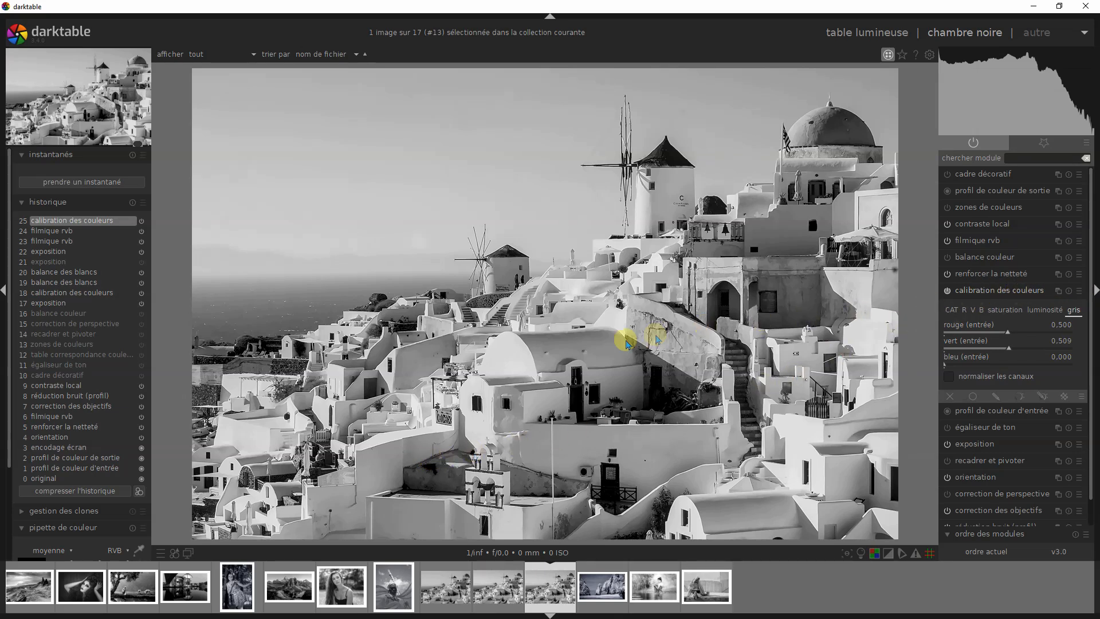
{"action": "left_click", "coordinate": [1080, 291]}
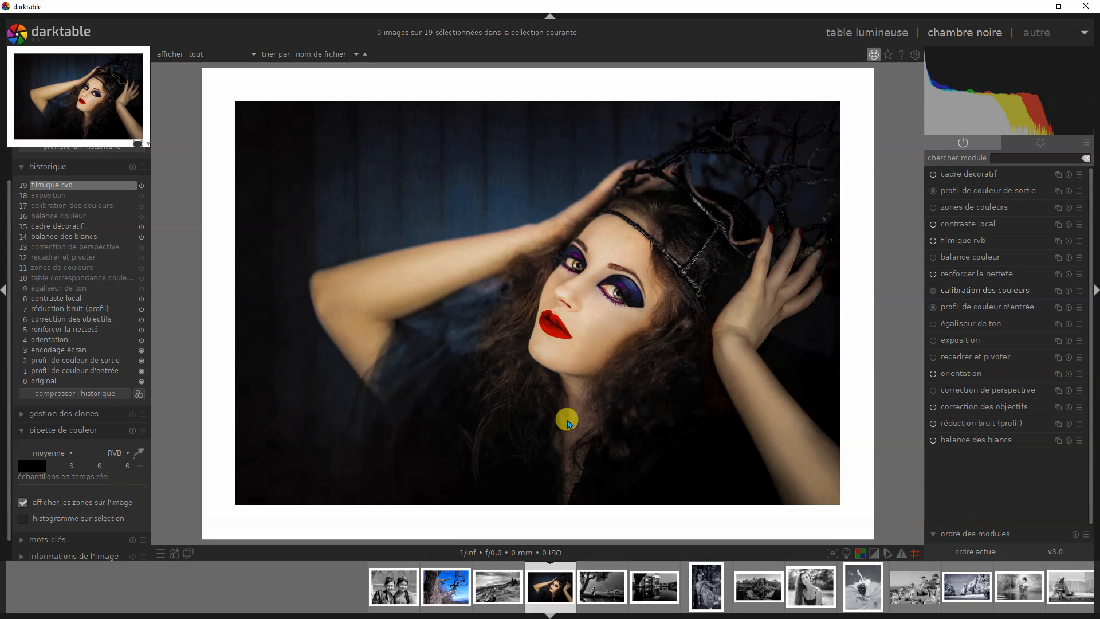
Step: Turn off the filmique rvb module on the colour portrait of the woman with the branch crown
{"action": "mouse_move", "coordinate": [1044, 135]}
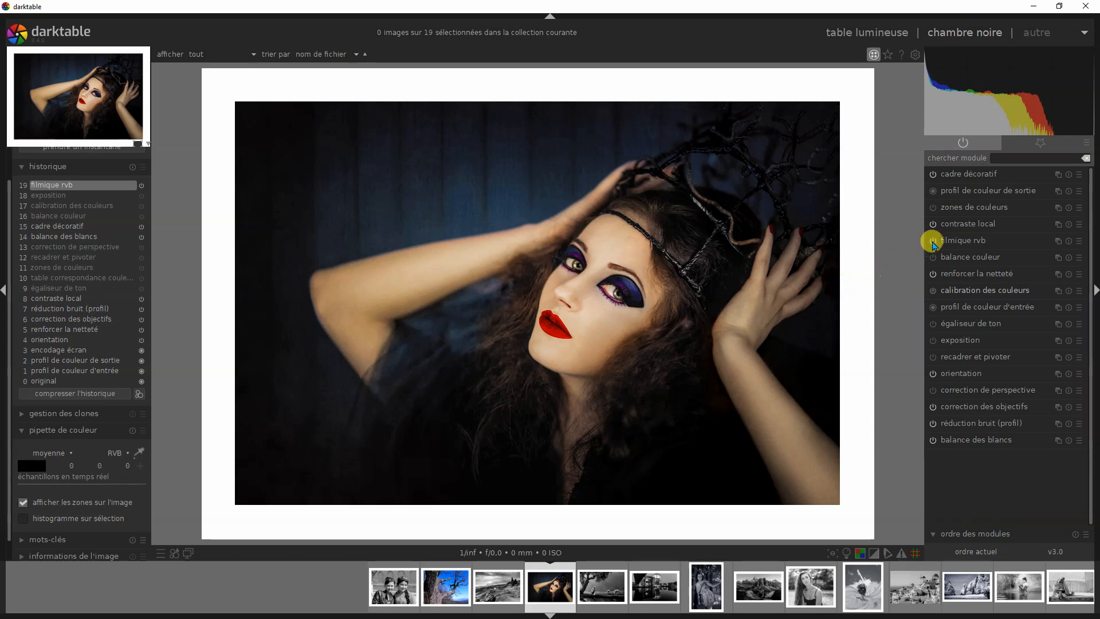
{"action": "left_click", "coordinate": [933, 240]}
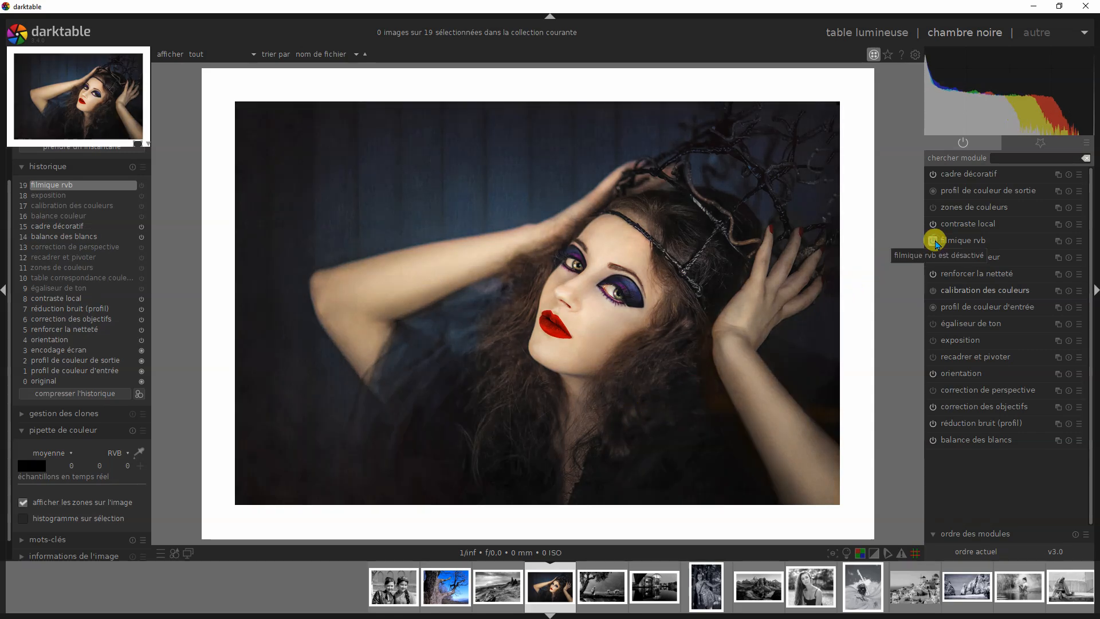
Step: Turn the filmique rvb module back on for the portrait of the woman with the branch crown
{"action": "left_click", "coordinate": [968, 240]}
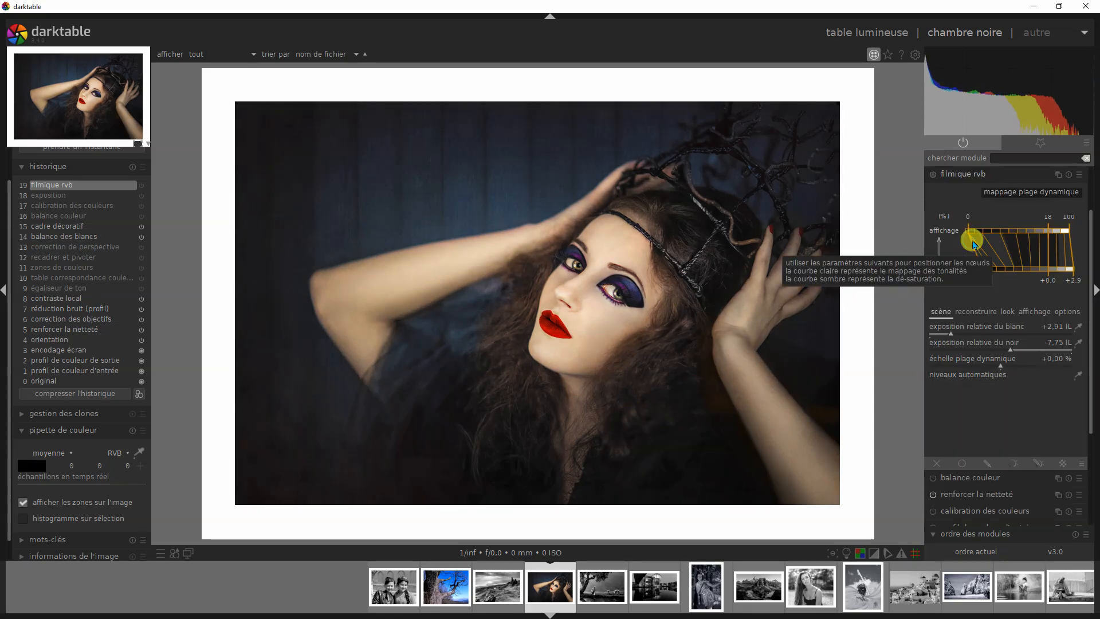
{"action": "left_click", "coordinate": [933, 174]}
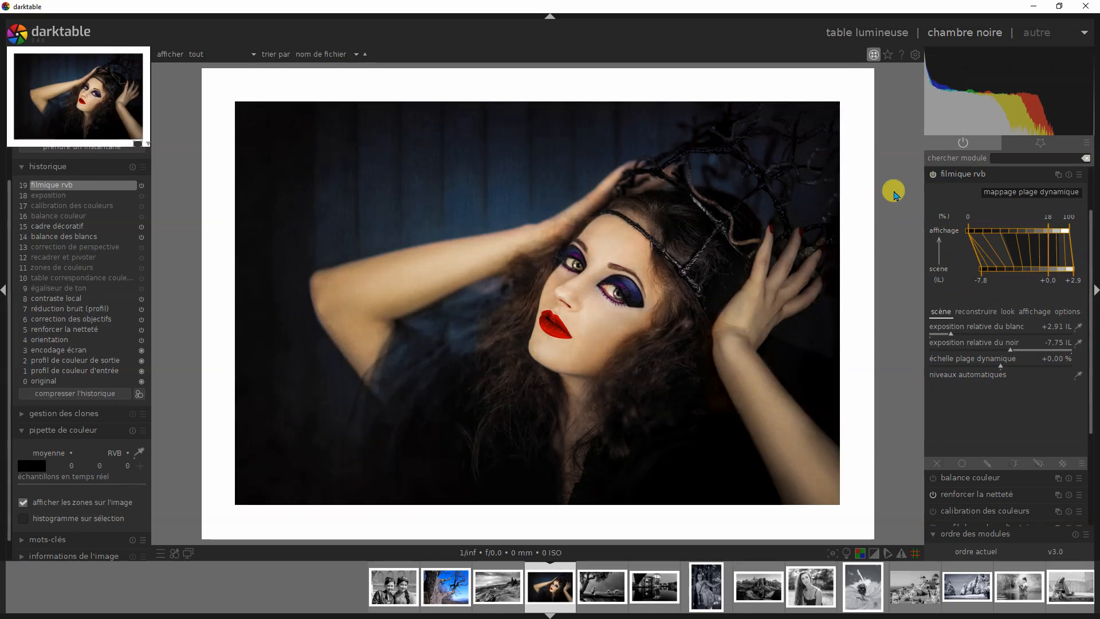
{"action": "left_click", "coordinate": [954, 173]}
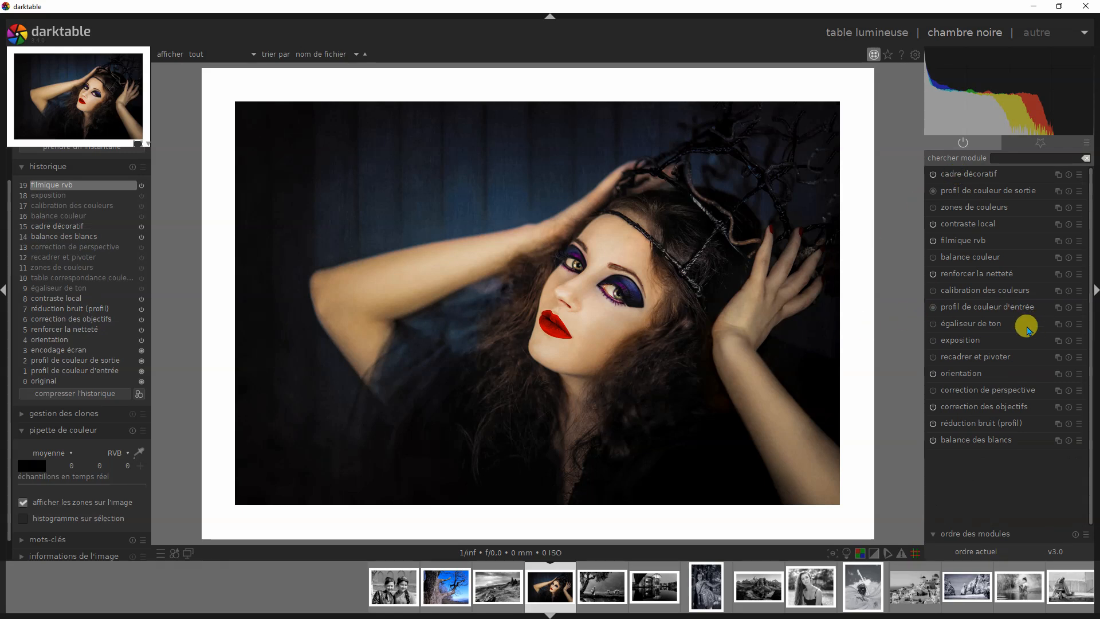
Step: In the gris mix of calibration des couleurs, set the red input to 1.000 and record it as its own history state
{"action": "left_click", "coordinate": [969, 291]}
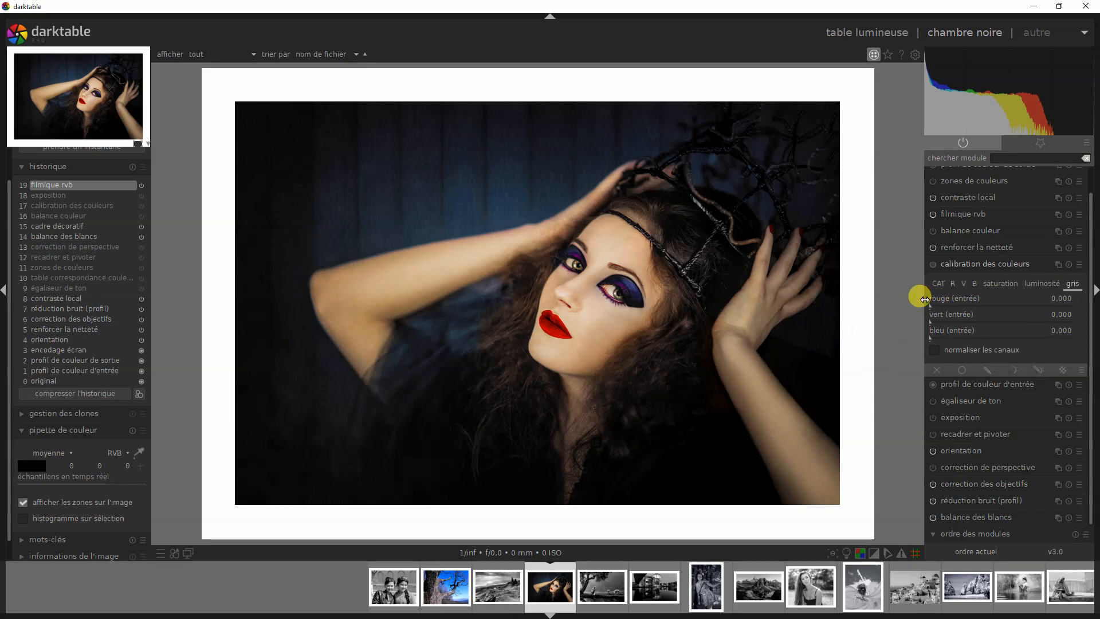
{"action": "left_click_drag", "start_coordinate": [930, 310], "coordinate": [1095, 322]}
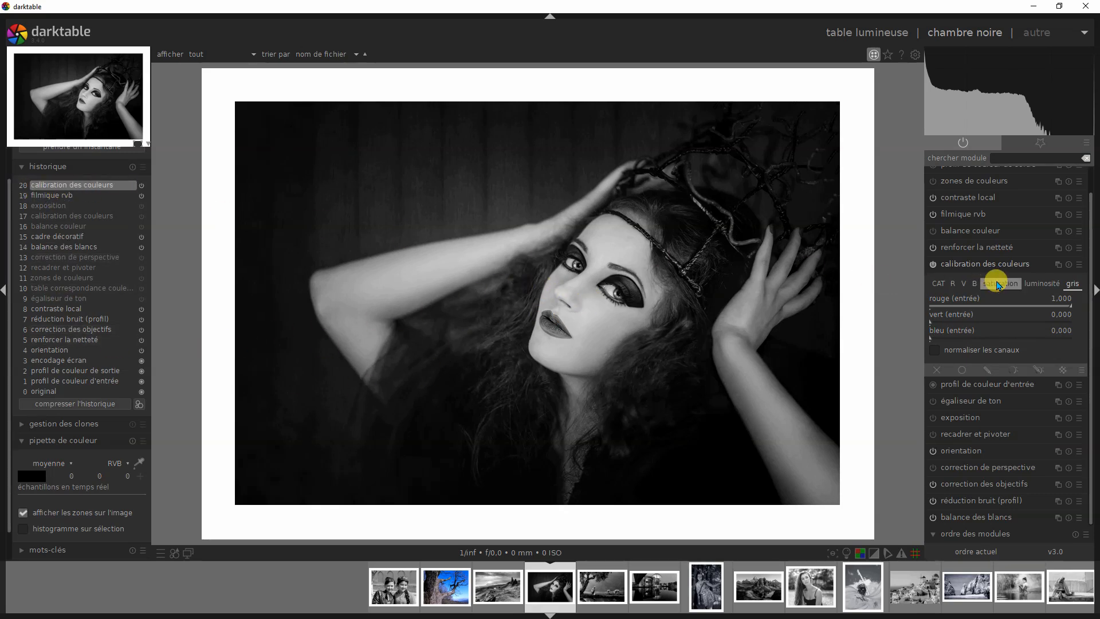
{"action": "left_click", "coordinate": [985, 261]}
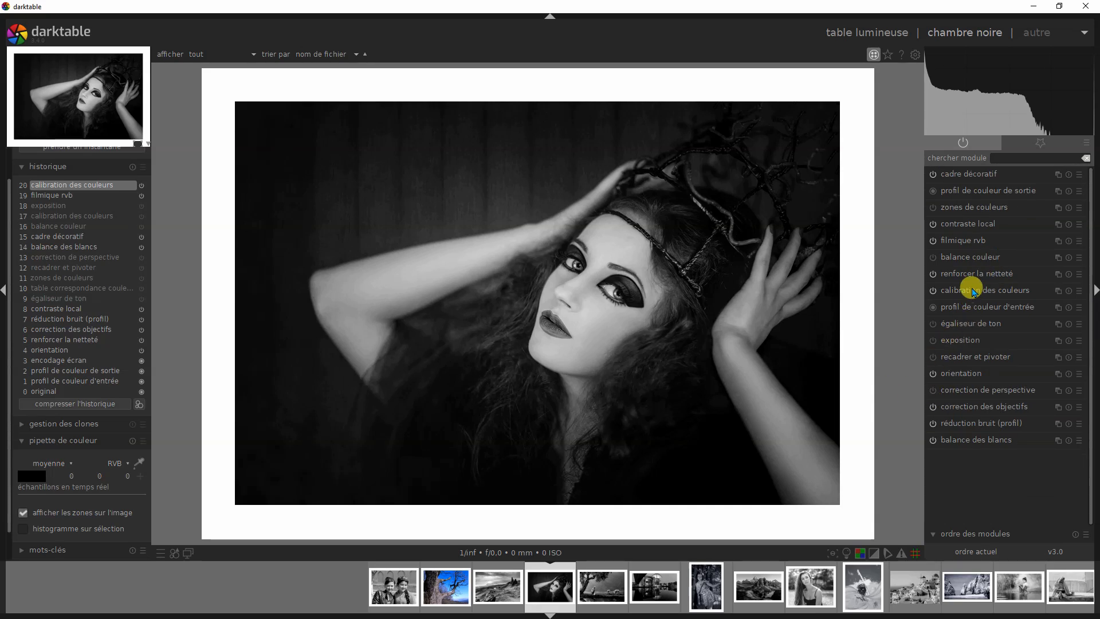
{"action": "left_click", "coordinate": [972, 290]}
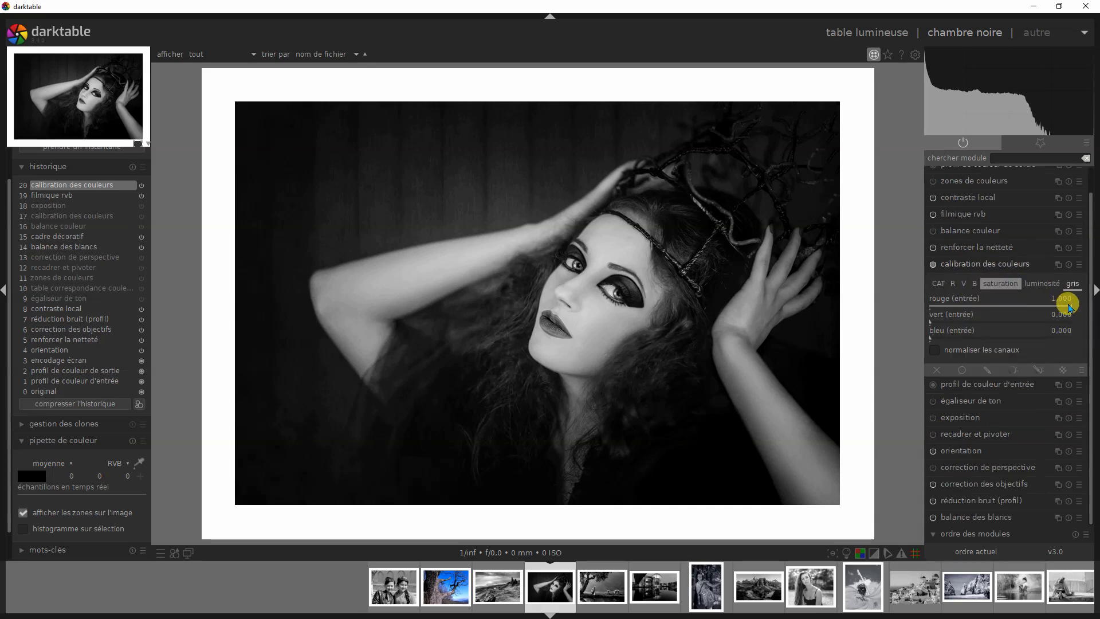
Step: Record a gris mix with only the green input at 1.000, and set up another with only the blue input at 1.000
{"action": "left_click_drag", "start_coordinate": [1070, 308], "coordinate": [856, 302]}
{"action": "left_click_drag", "start_coordinate": [933, 319], "coordinate": [1083, 348]}
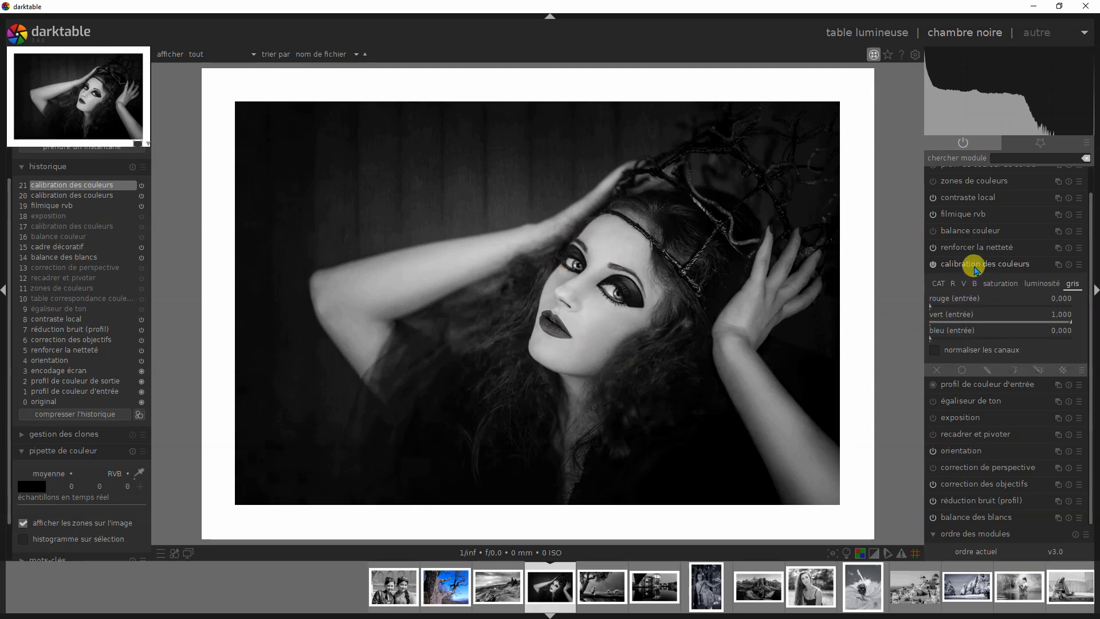
{"action": "left_click", "coordinate": [974, 264]}
{"action": "left_click", "coordinate": [973, 289]}
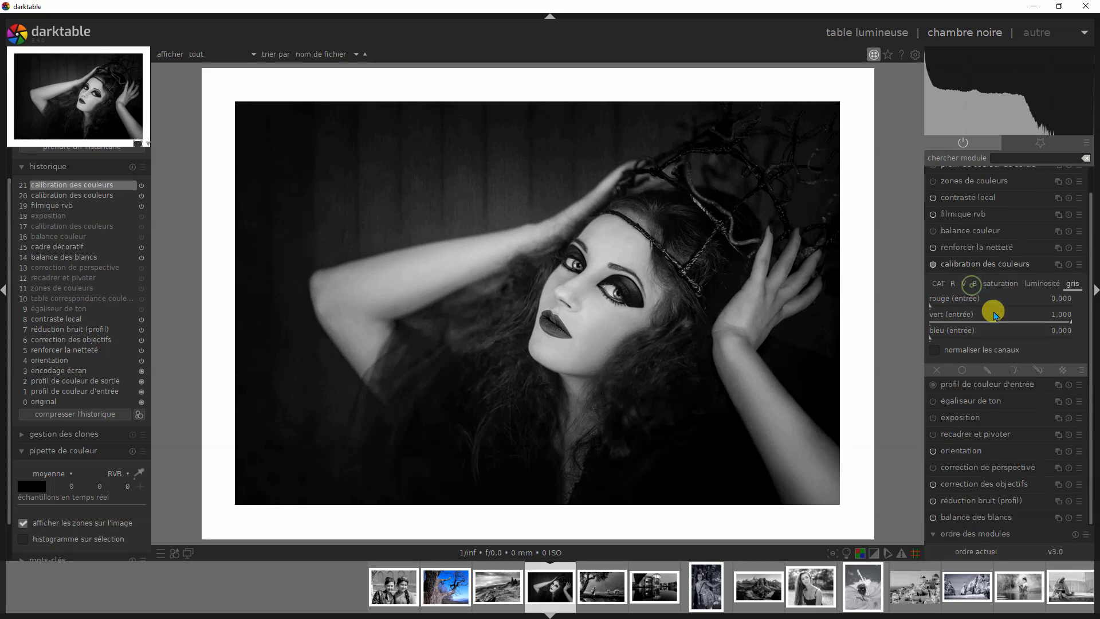
{"action": "left_click_drag", "start_coordinate": [1063, 319], "coordinate": [1094, 347]}
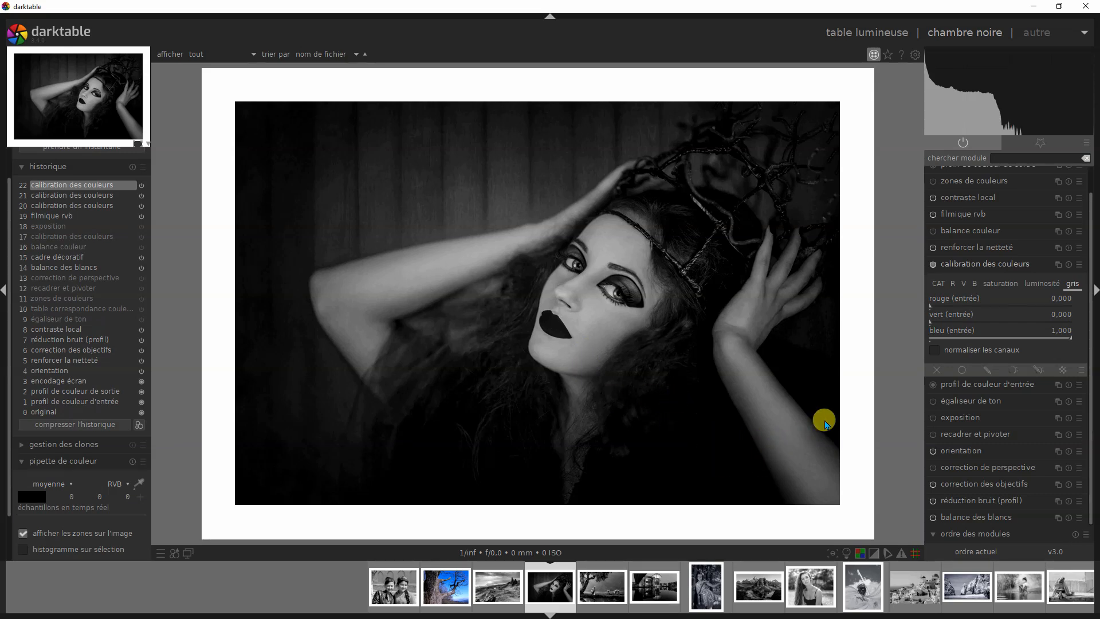
Step: Switch between the last three history states to compare the red-only, green-only and blue-only gris mixes
{"action": "key", "text": "ctrl+z"}
{"action": "key", "text": "ctrl+z"}
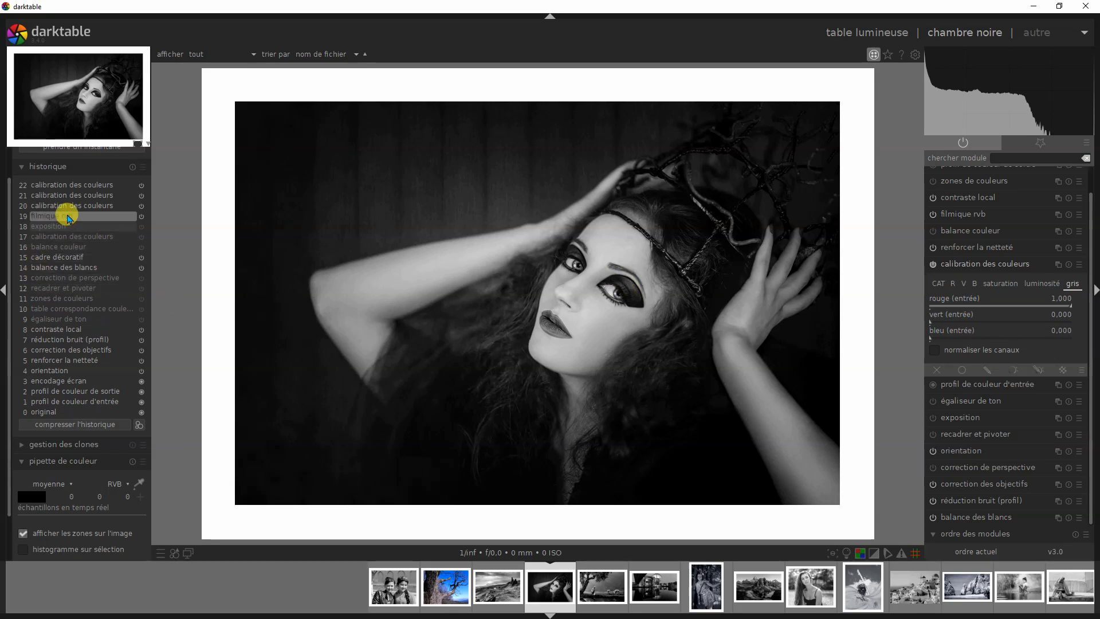
{"action": "left_click", "coordinate": [78, 197]}
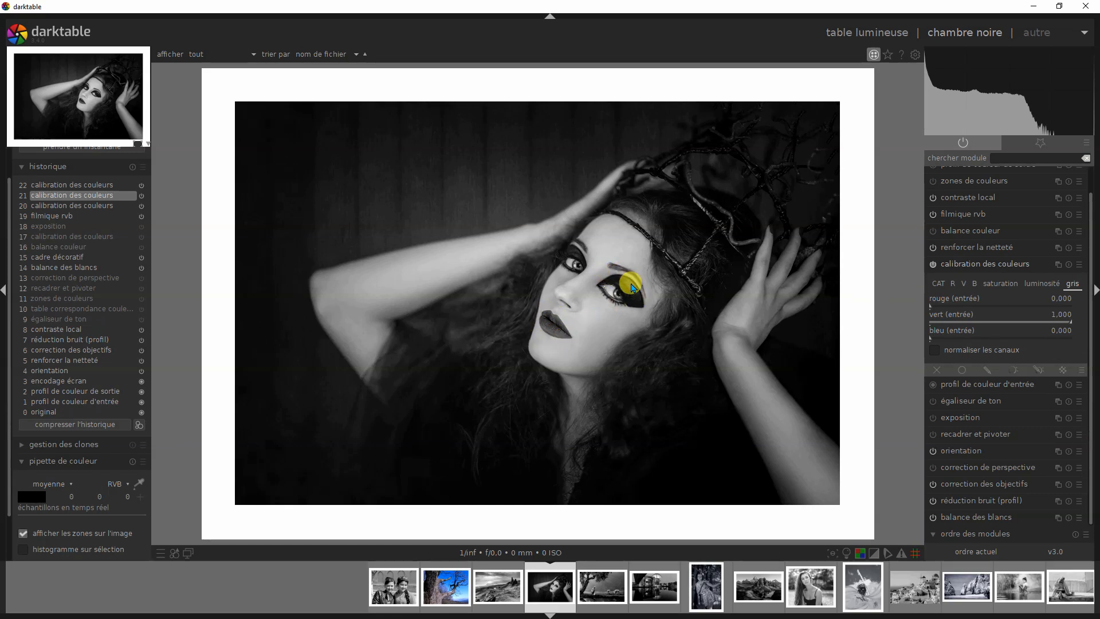
{"action": "left_click", "coordinate": [108, 209]}
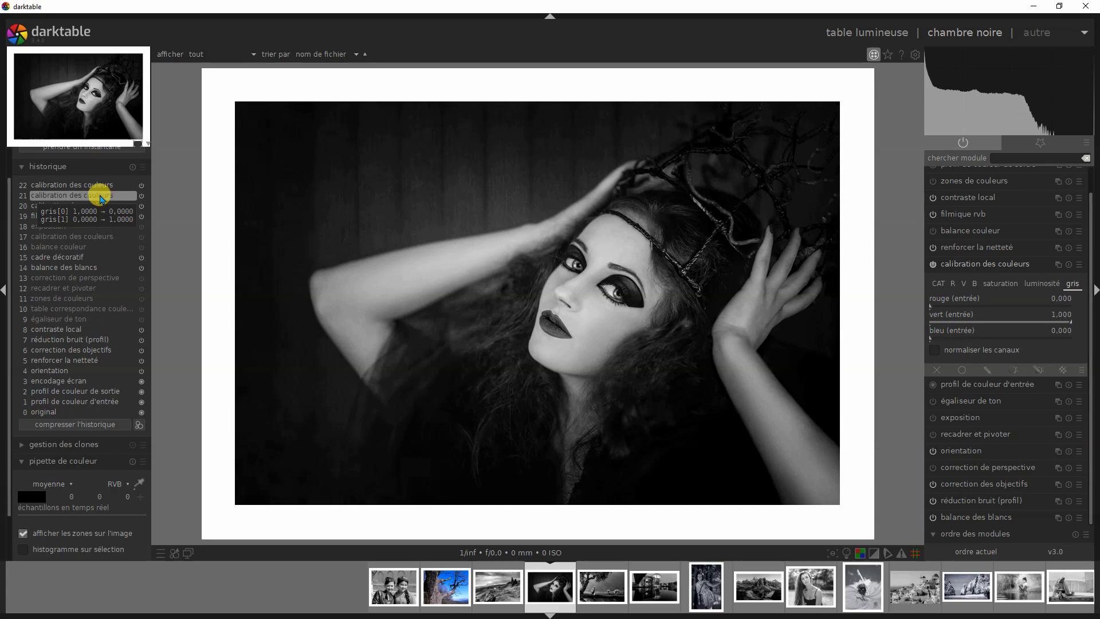
{"action": "left_click", "coordinate": [98, 184]}
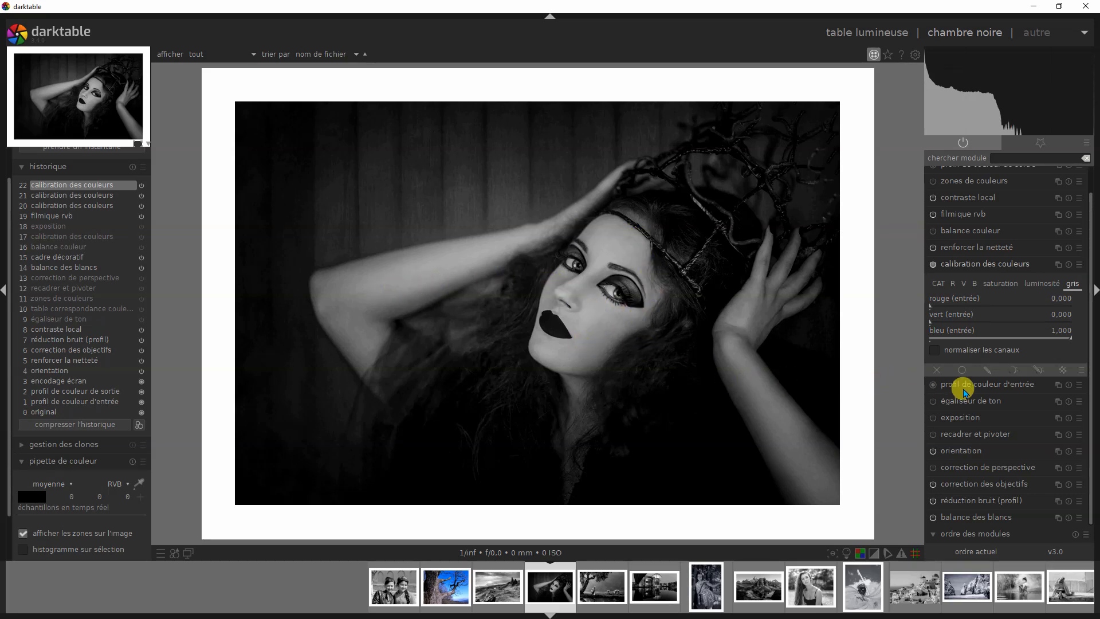
Step: Set the gris mix to red 0.542, green 0.229 and blue 0.430, and compare it with channel normalisation on and off
{"action": "left_click", "coordinate": [976, 306]}
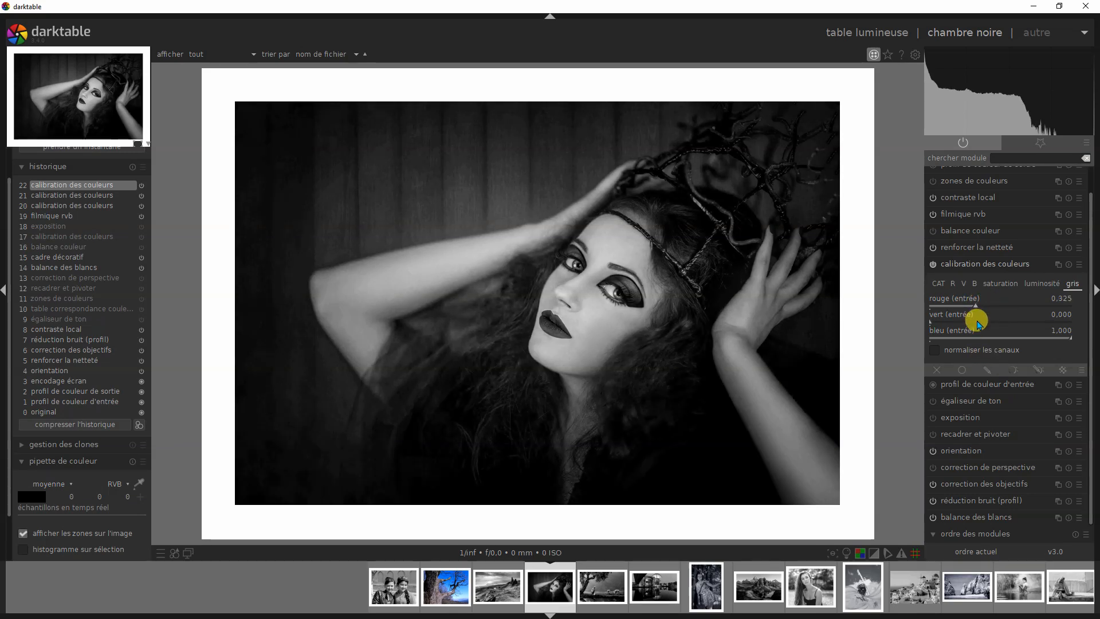
{"action": "left_click", "coordinate": [978, 322]}
{"action": "left_click", "coordinate": [976, 339]}
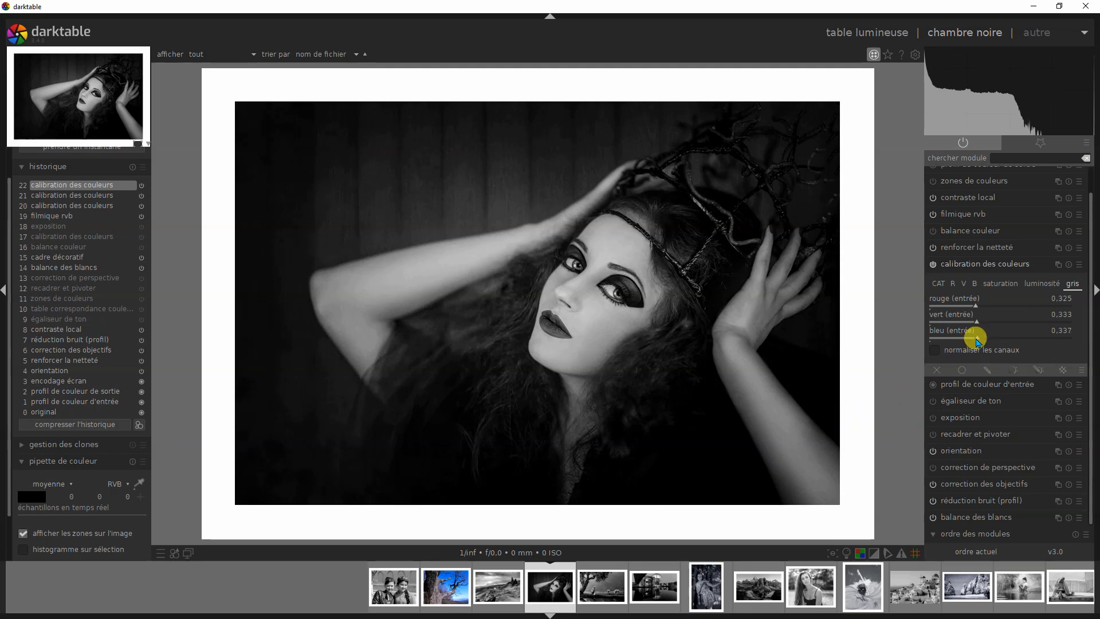
{"action": "left_click_drag", "start_coordinate": [977, 340], "coordinate": [894, 341]}
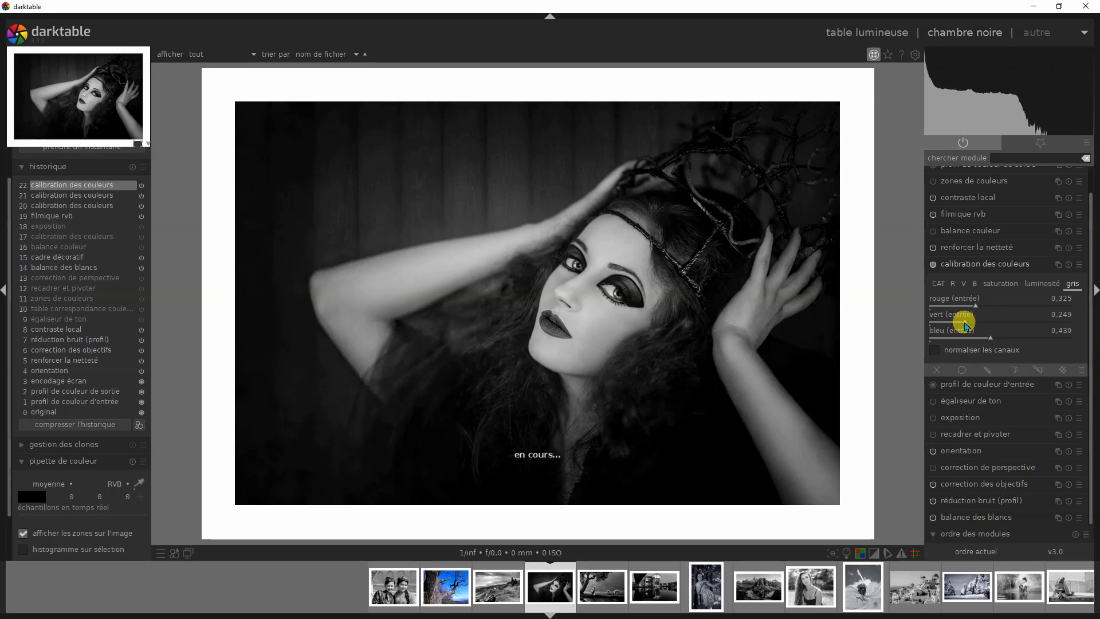
{"action": "left_click", "coordinate": [978, 308]}
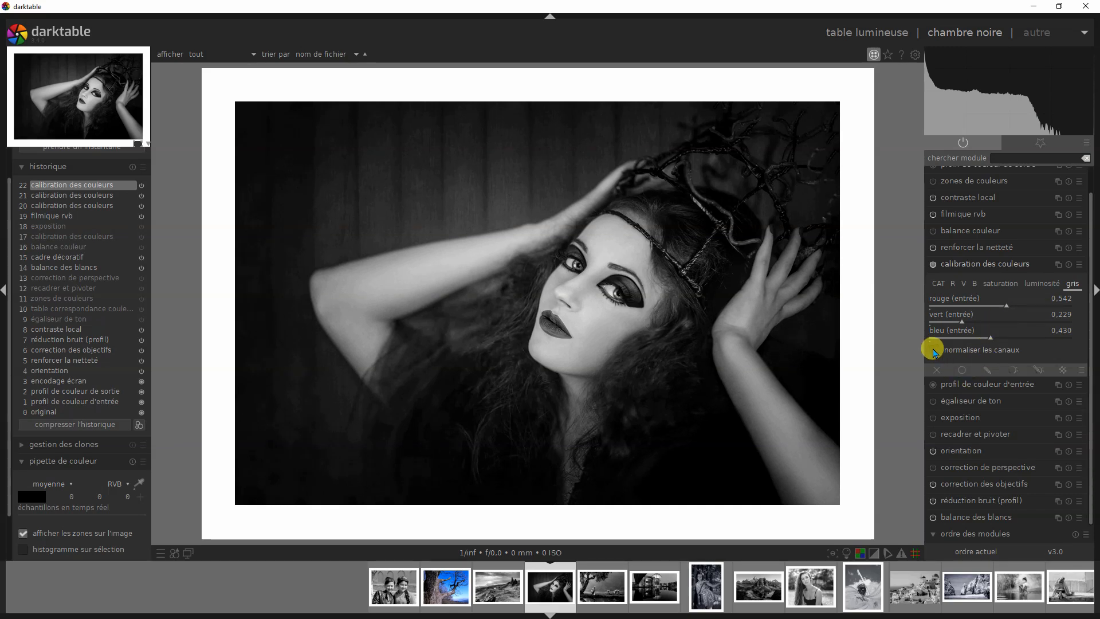
{"action": "left_click", "coordinate": [932, 349]}
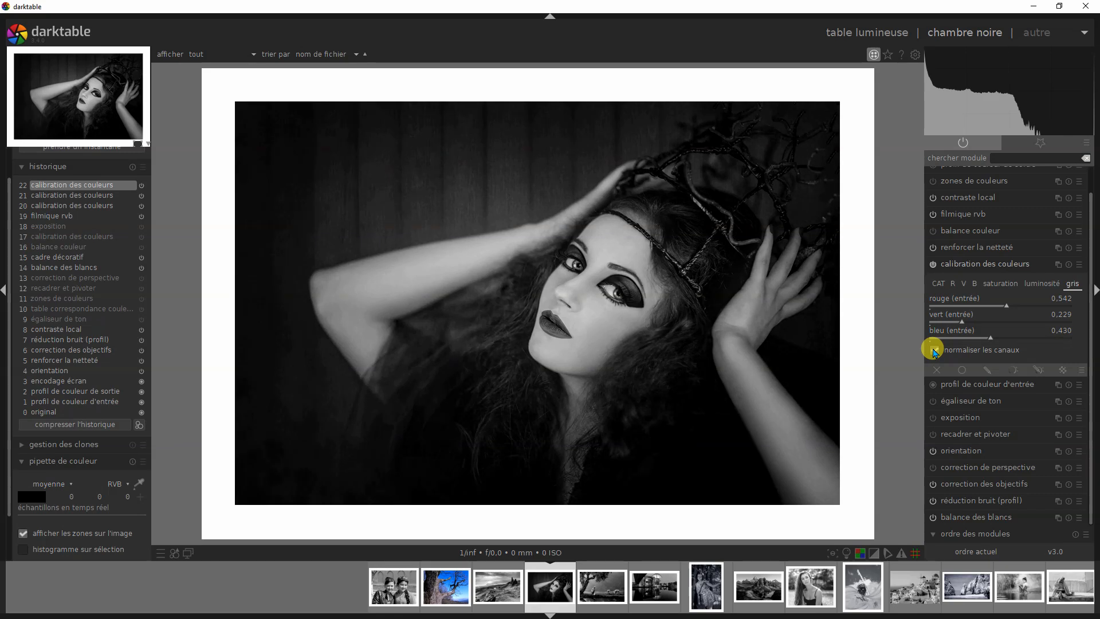
{"action": "left_click", "coordinate": [932, 350]}
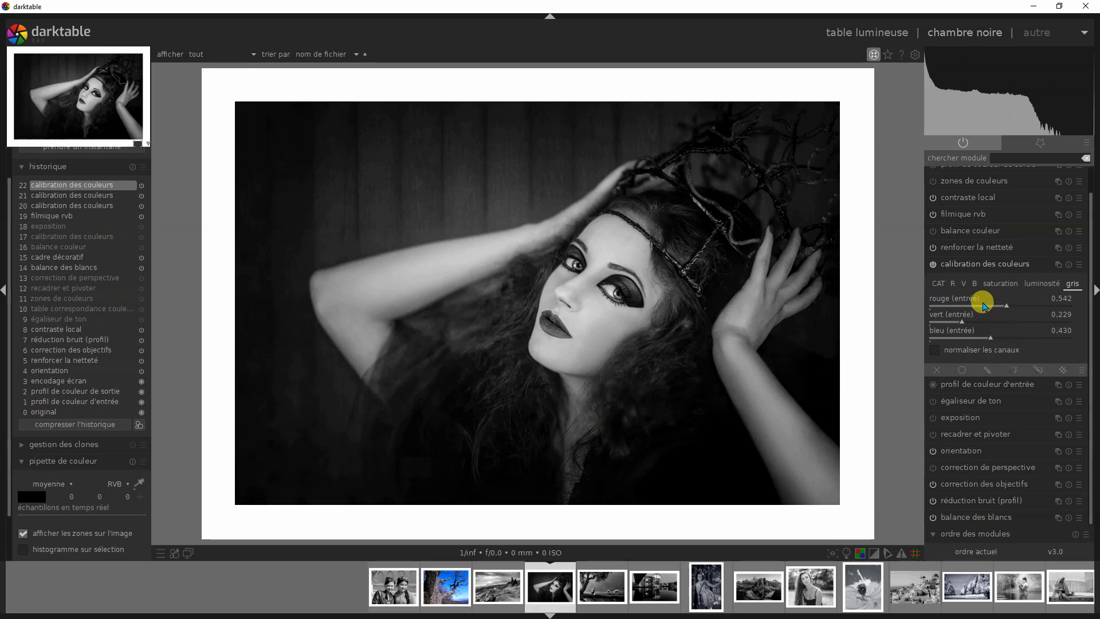
Step: In the luminosité mix, set the red input to 0.253, green to -0.173 and blue to -0.068
{"action": "left_click", "coordinate": [1042, 284]}
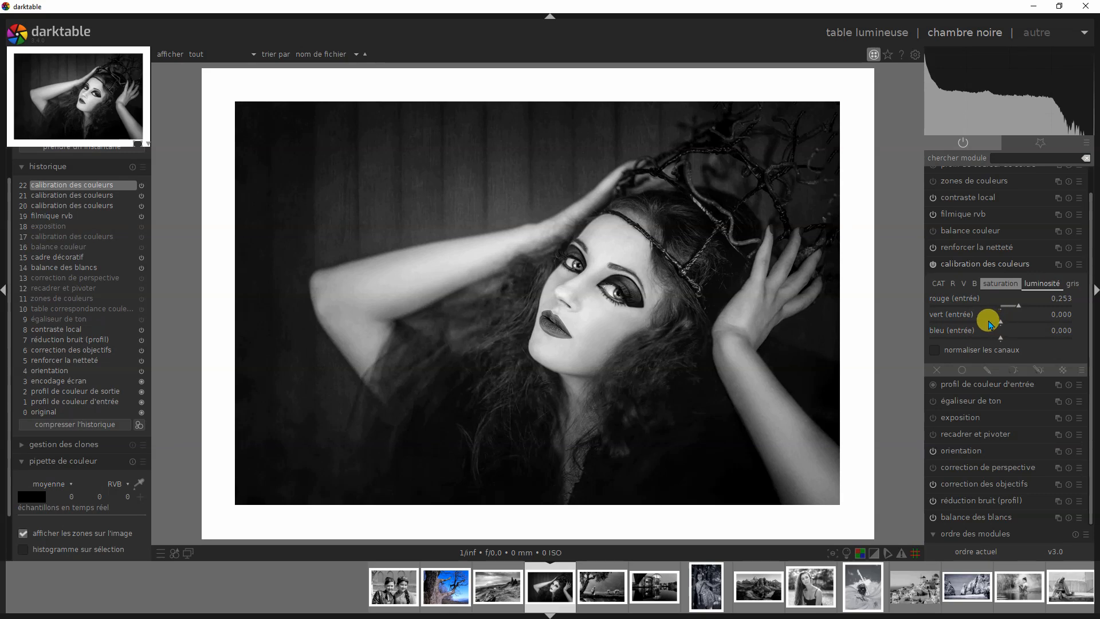
{"action": "left_click", "coordinate": [990, 323]}
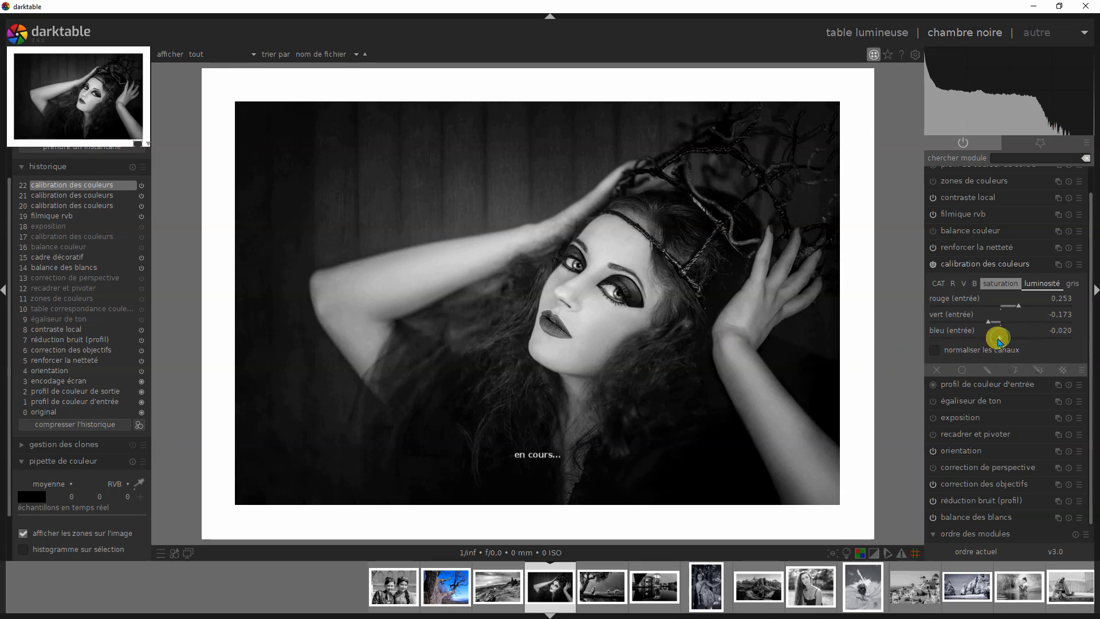
{"action": "left_click_drag", "start_coordinate": [990, 343], "coordinate": [988, 342]}
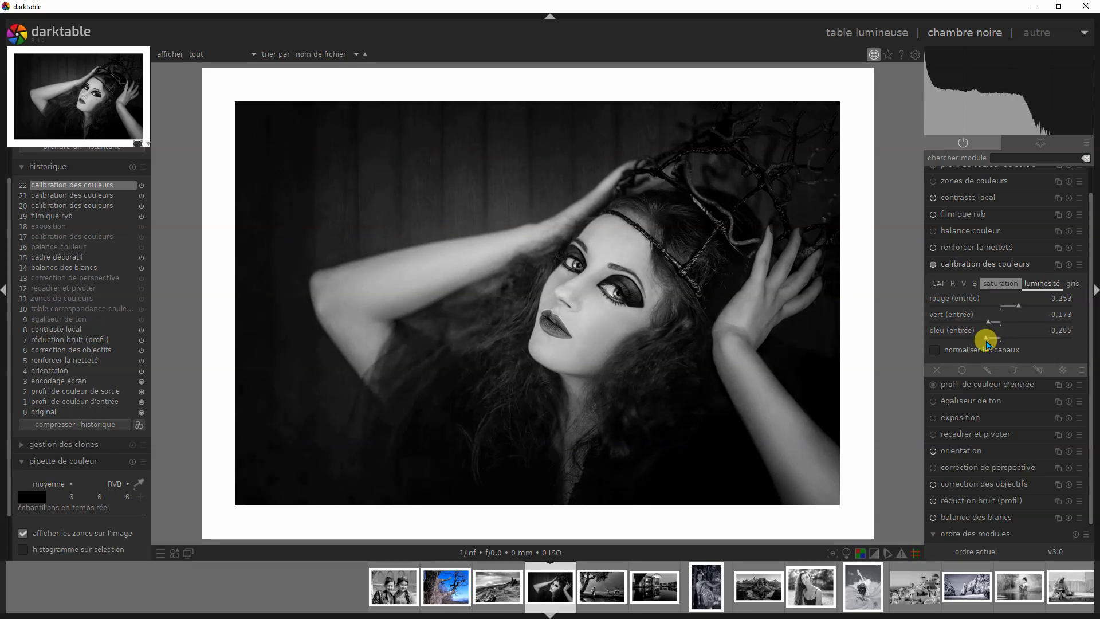
{"action": "mouse_move", "coordinate": [1000, 344]}
{"action": "left_mouse_down"}
{"action": "mouse_move", "coordinate": [1025, 343]}
{"action": "mouse_move", "coordinate": [993, 340]}
{"action": "left_mouse_up"}
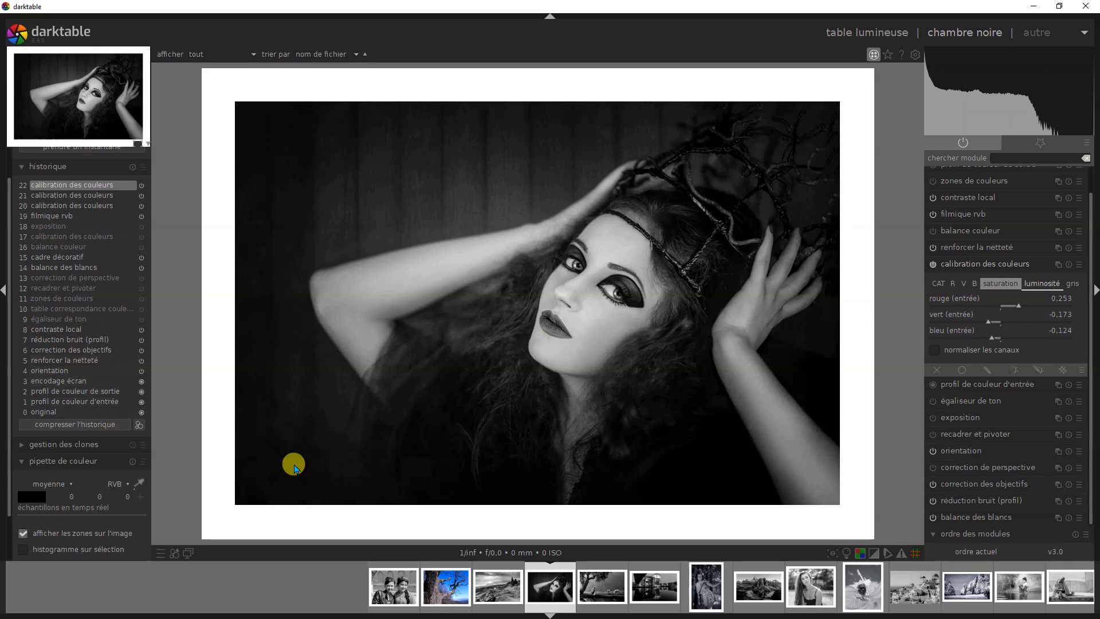
{"action": "scroll", "coordinate": [923, 343], "scroll_direction": "up", "scroll_amount": 5}
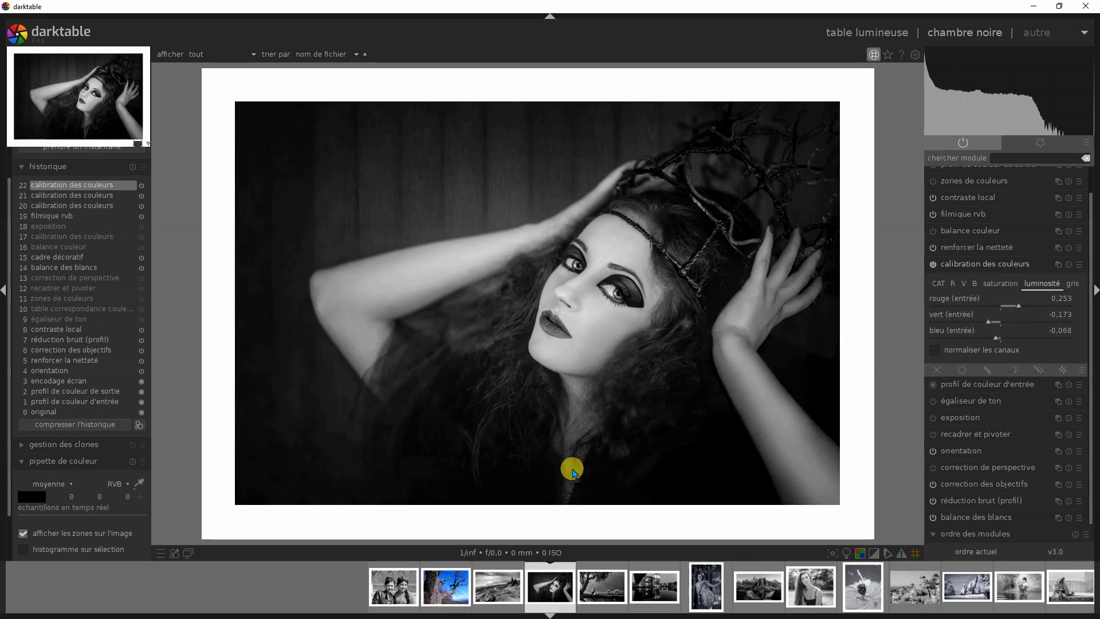
Step: Set the luminosité mix to red -0.606, green -0.574 and blue 0.438, compare without normalisation, and keep normaliser les canaux enabled
{"action": "mouse_move", "coordinate": [933, 117]}
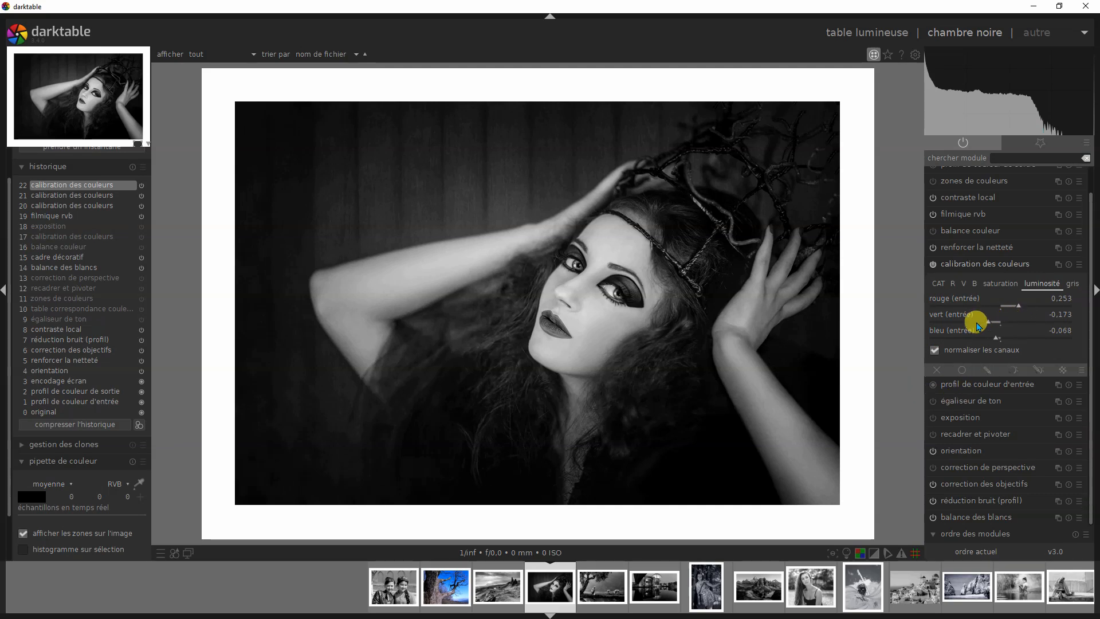
{"action": "left_click", "coordinate": [962, 324]}
{"action": "left_click", "coordinate": [1031, 338]}
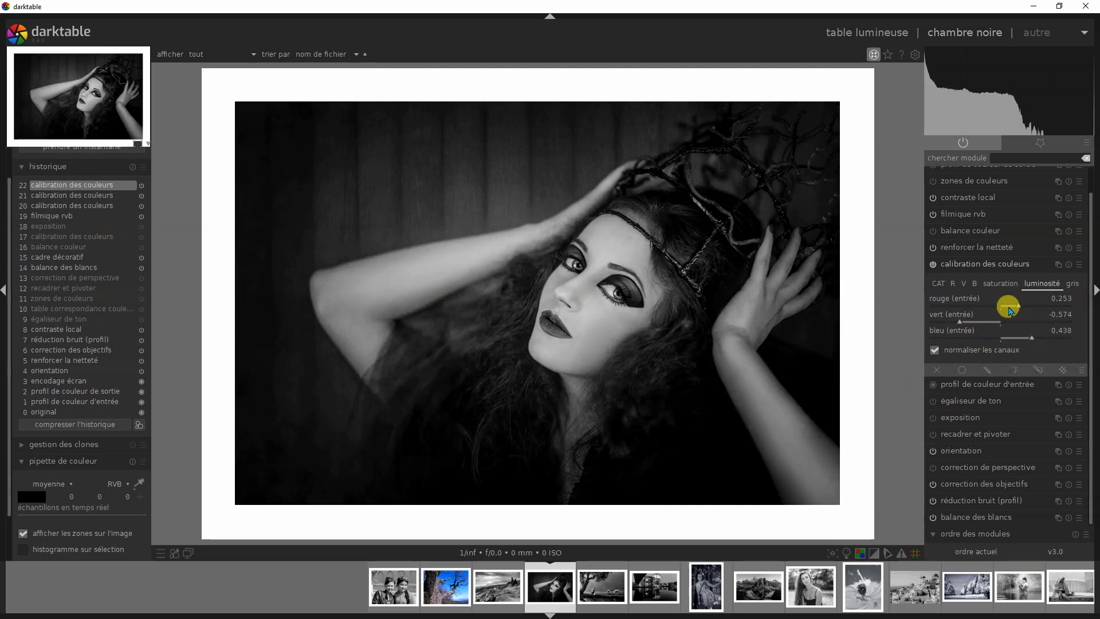
{"action": "left_click", "coordinate": [957, 304]}
{"action": "left_click", "coordinate": [934, 350]}
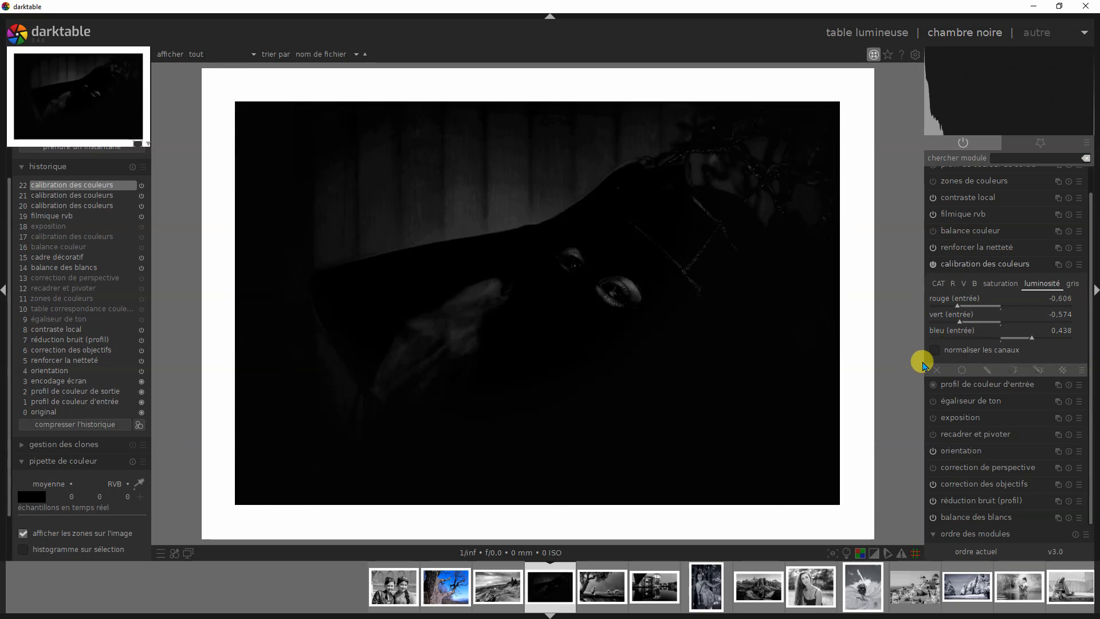
{"action": "left_click", "coordinate": [934, 351]}
{"action": "left_click", "coordinate": [934, 350]}
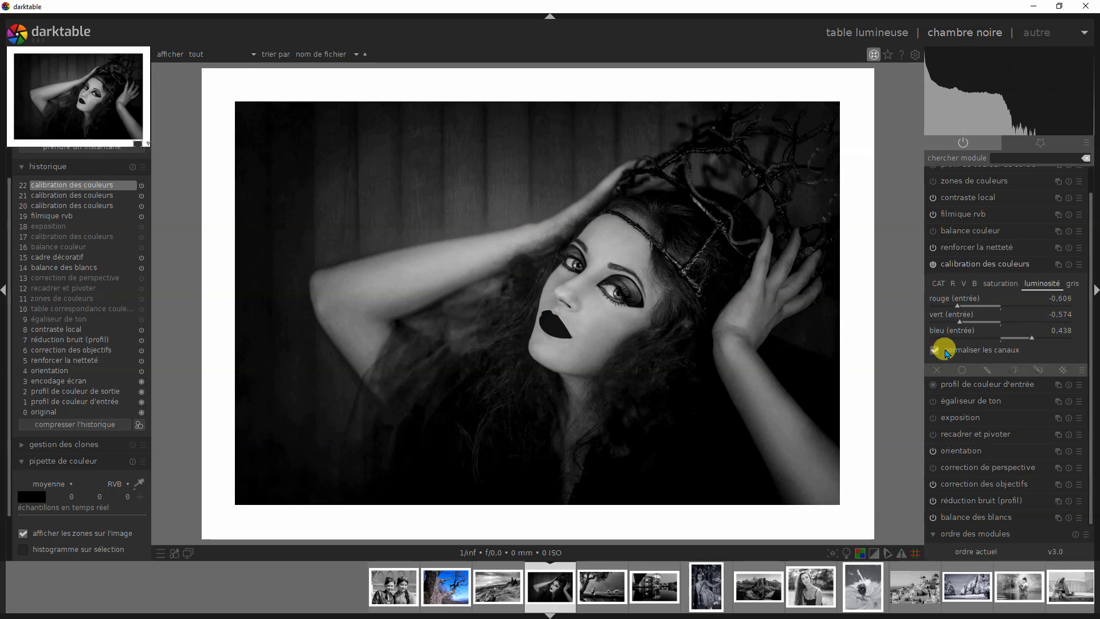
{"action": "mouse_move", "coordinate": [1059, 111]}
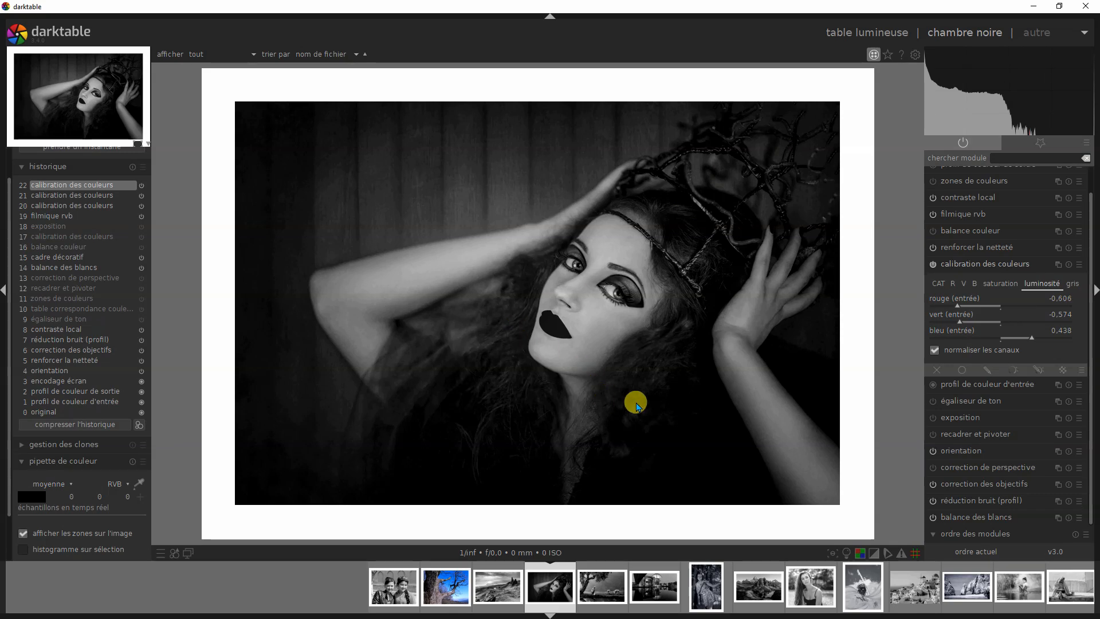
Step: Open the colour portrait of the two women and compress its editing history
{"action": "key", "text": "BackSpace"}
{"action": "key", "text": "BackSpace"}
{"action": "key", "text": "BackSpace"}
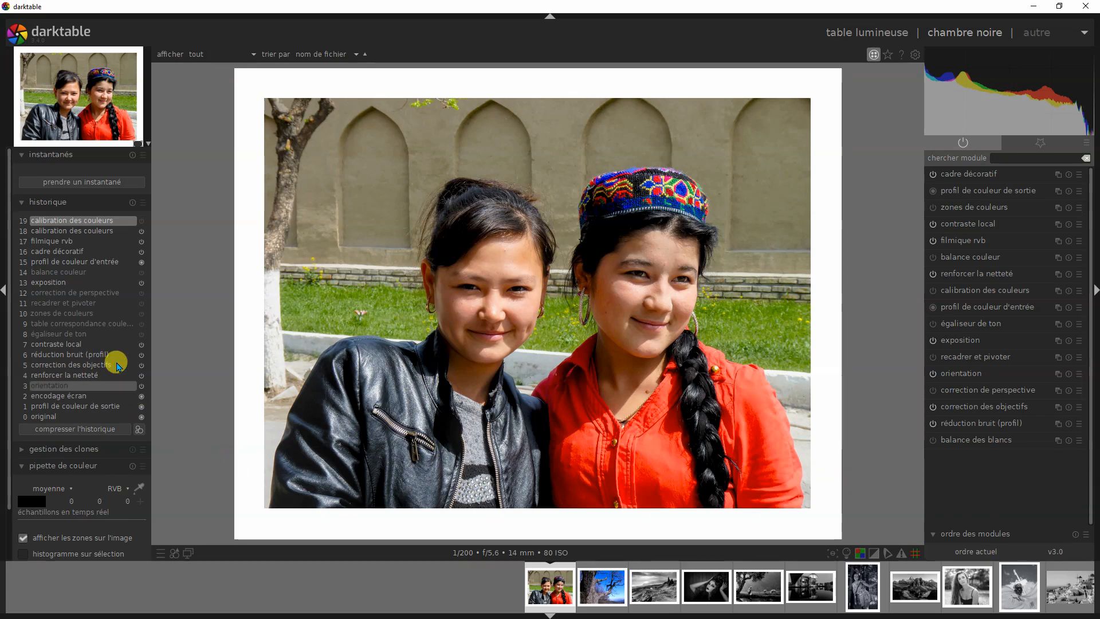
{"action": "left_click", "coordinate": [68, 428]}
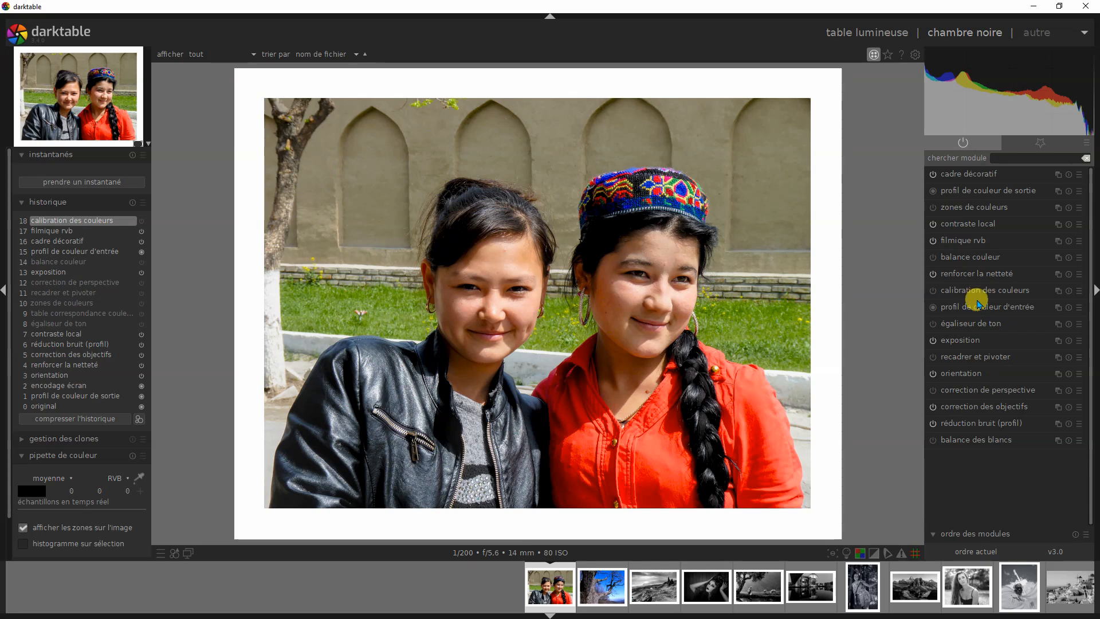
Step: Turn on calibration des couleurs for the two-women portrait and bring up its preset list and gris mix for review
{"action": "left_click", "coordinate": [983, 295]}
{"action": "left_click", "coordinate": [933, 264]}
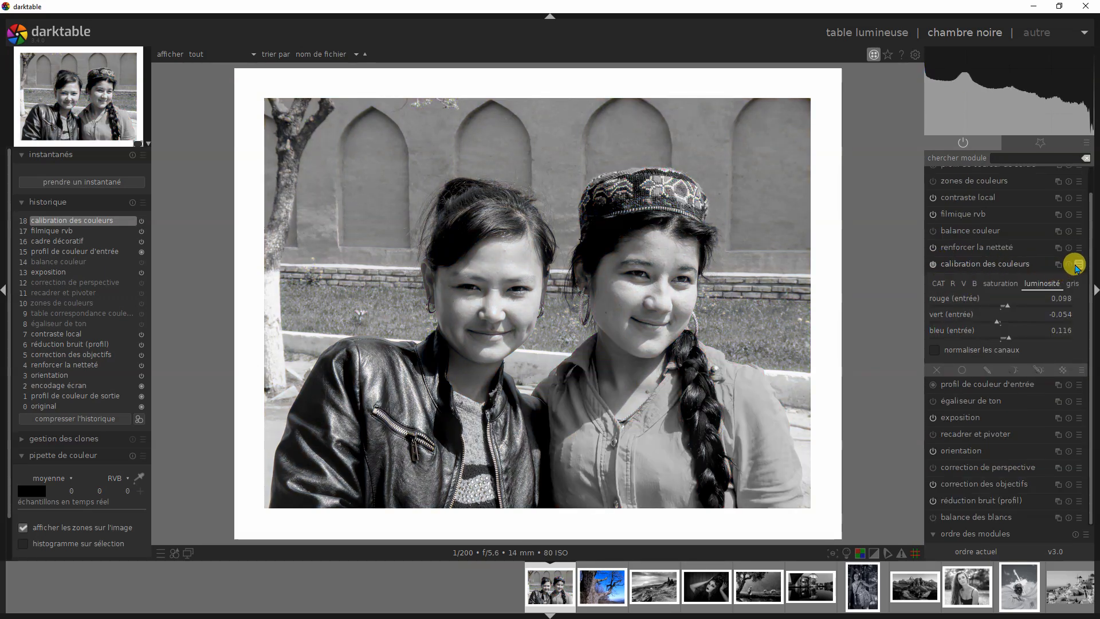
{"action": "left_click", "coordinate": [1076, 264]}
{"action": "left_click", "coordinate": [880, 278]}
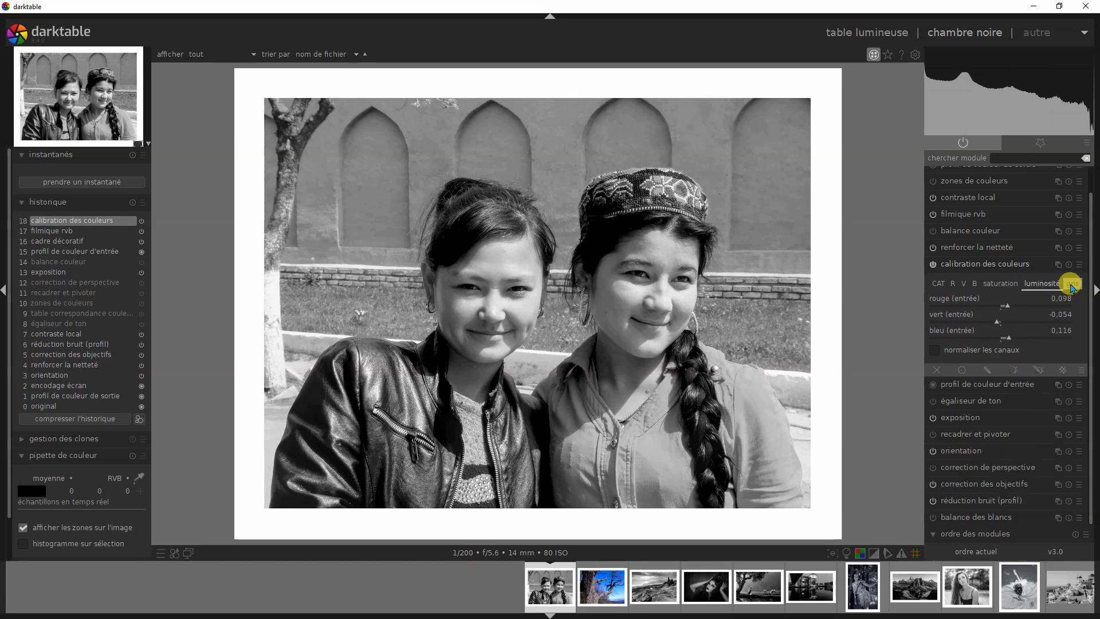
{"action": "left_click", "coordinate": [1072, 284]}
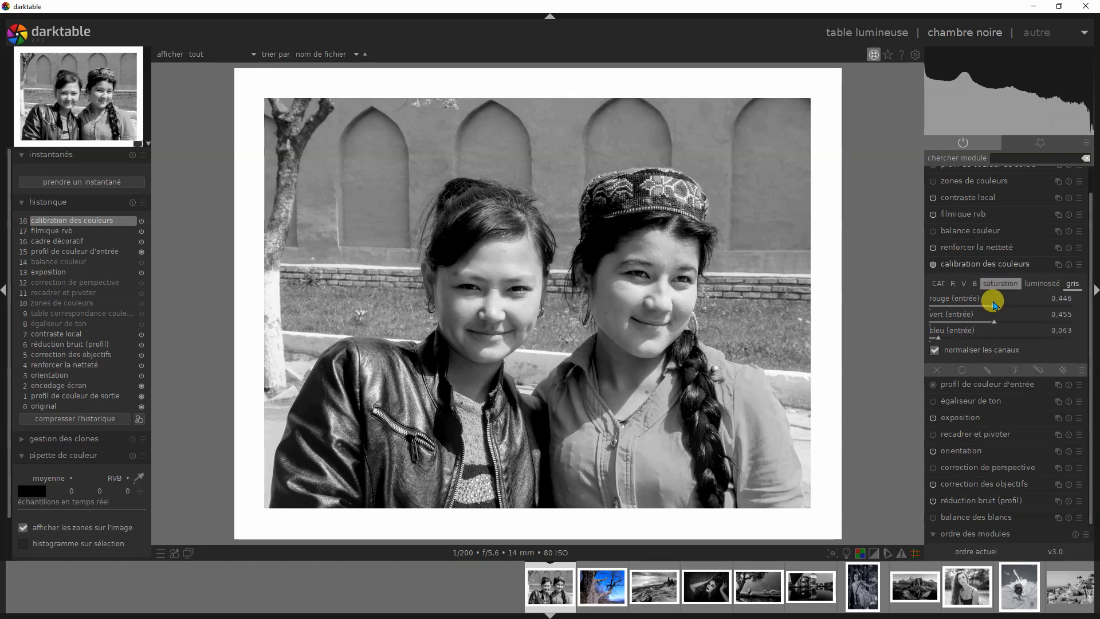
Step: Set the gris mix of the portrait to red 1.000, green 0.000 and blue 0.000
{"action": "left_click_drag", "start_coordinate": [993, 304], "coordinate": [877, 323]}
{"action": "left_click_drag", "start_coordinate": [994, 323], "coordinate": [871, 331]}
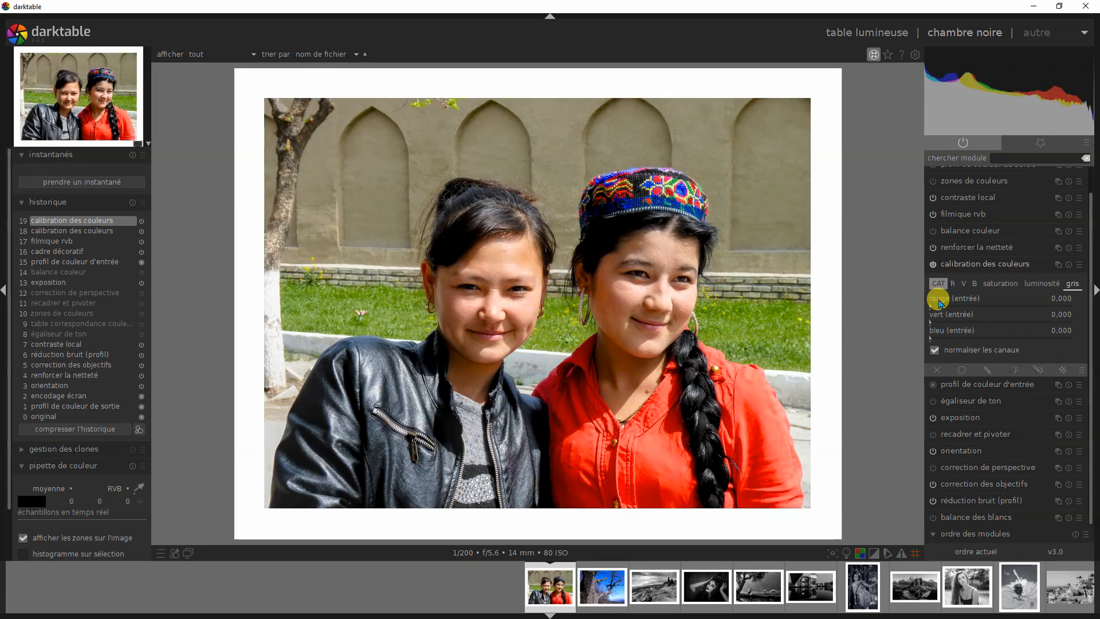
{"action": "left_click_drag", "start_coordinate": [935, 306], "coordinate": [1094, 304]}
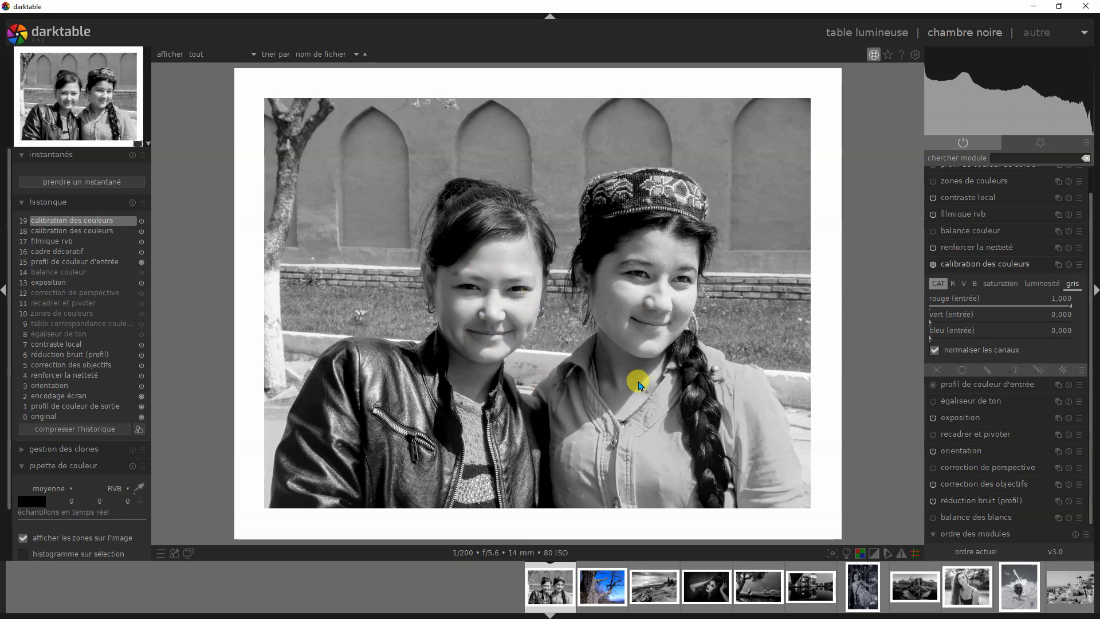
Step: Record a separate calibration des couleurs history entry with the gris mix at red 0.000, green 1.000 and blue 0.000
{"action": "left_click", "coordinate": [991, 261]}
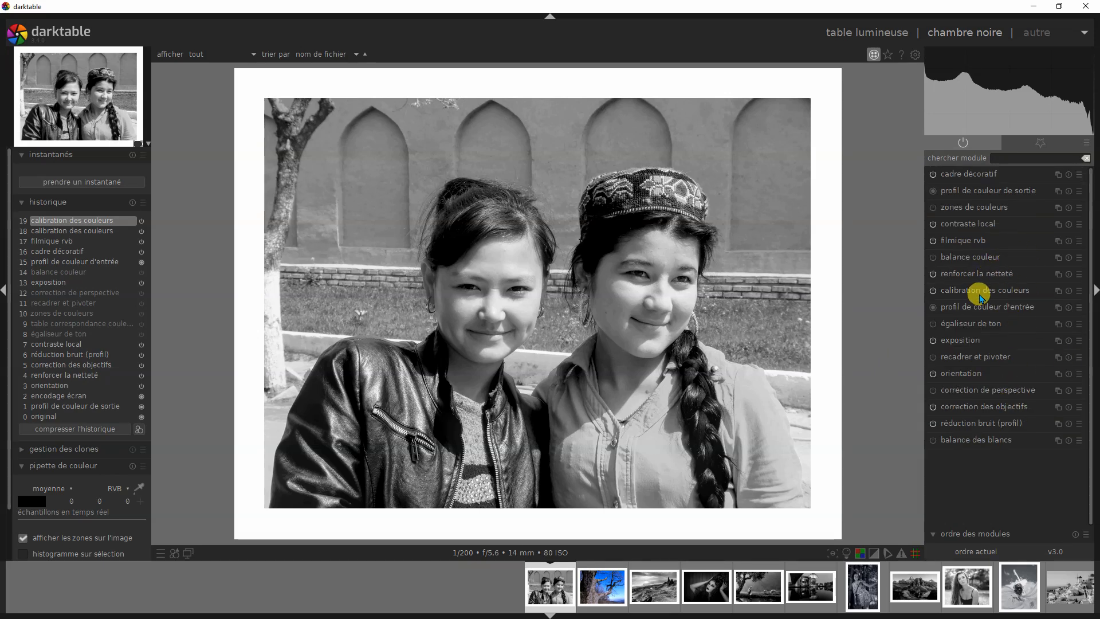
{"action": "left_click", "coordinate": [980, 292]}
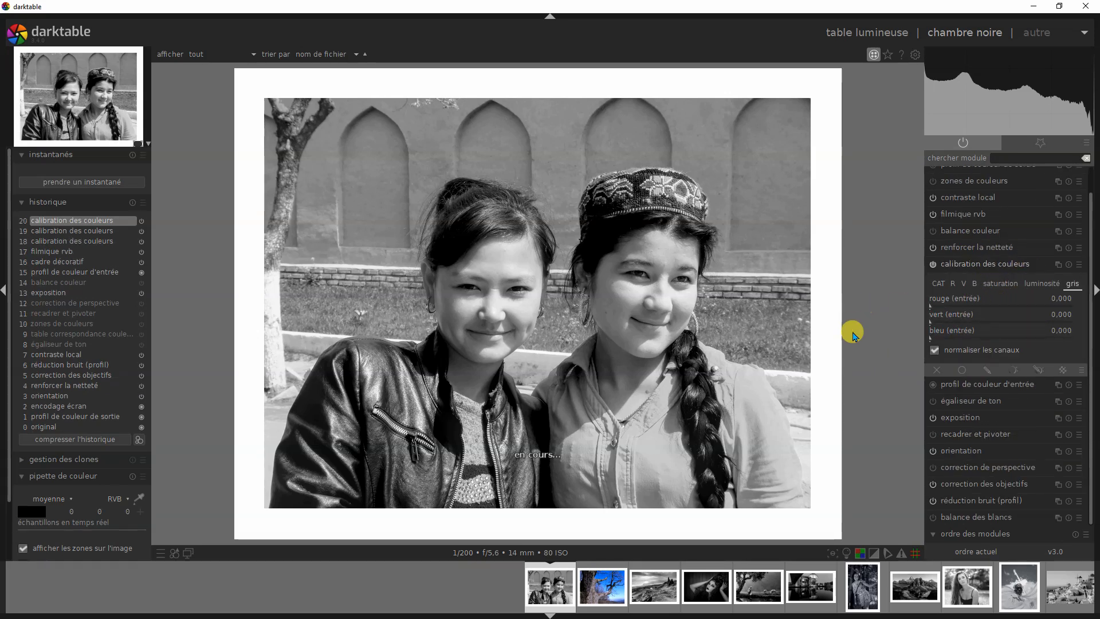
{"action": "left_click_drag", "start_coordinate": [929, 322], "coordinate": [1095, 331]}
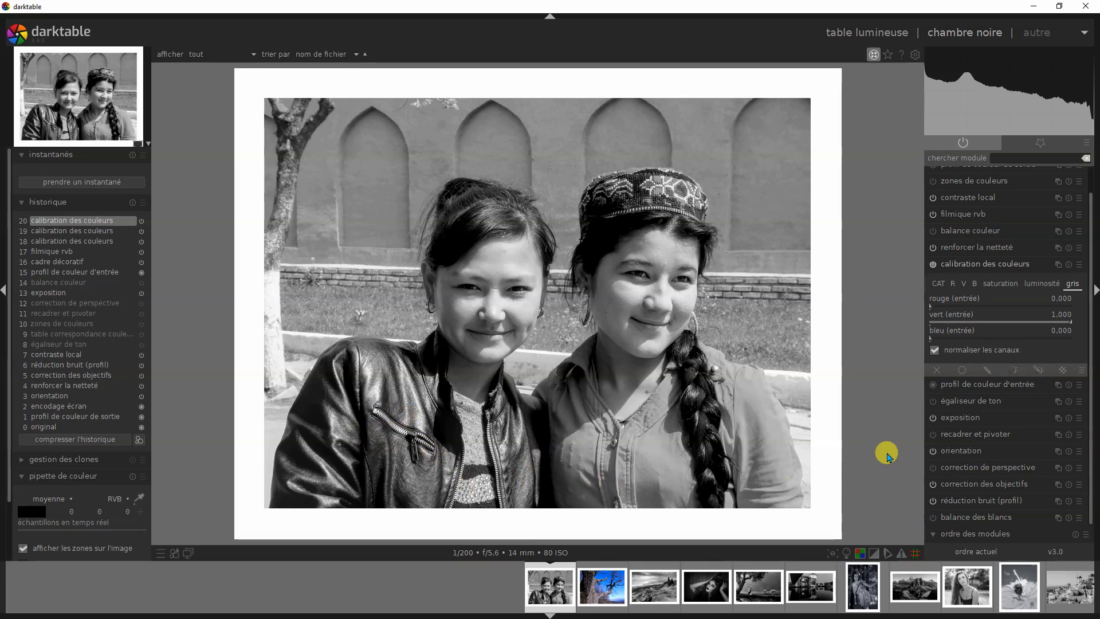
Step: Record another calibration des couleurs history entry with the gris mix at red 0.000, green 0.000 and blue 1.000
{"action": "left_click", "coordinate": [983, 264]}
{"action": "left_click", "coordinate": [980, 290]}
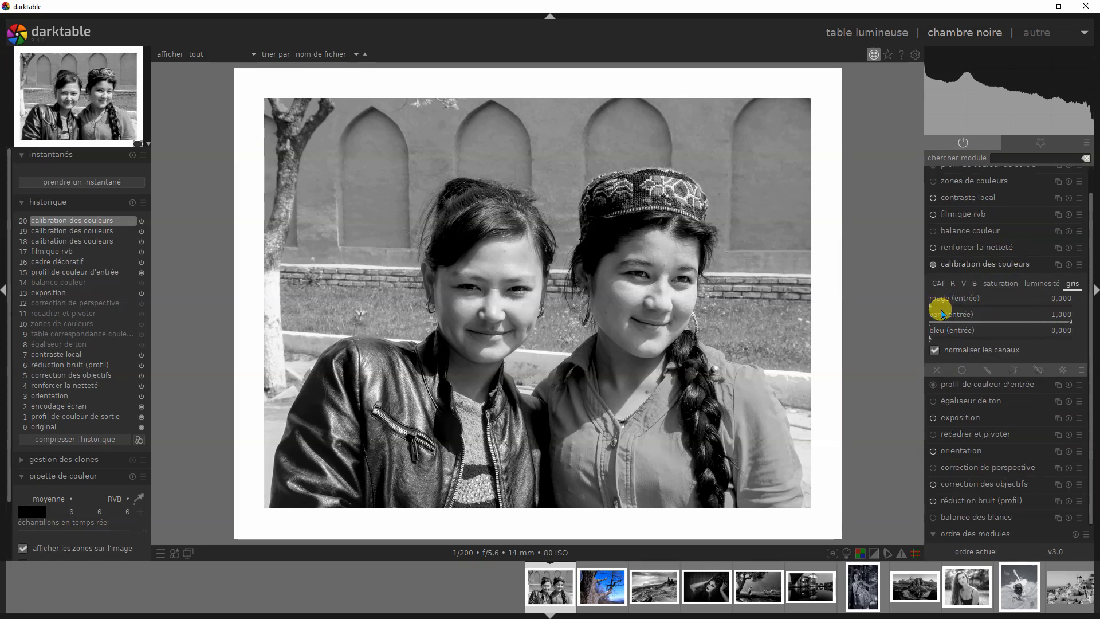
{"action": "left_click_drag", "start_coordinate": [935, 322], "coordinate": [866, 355]}
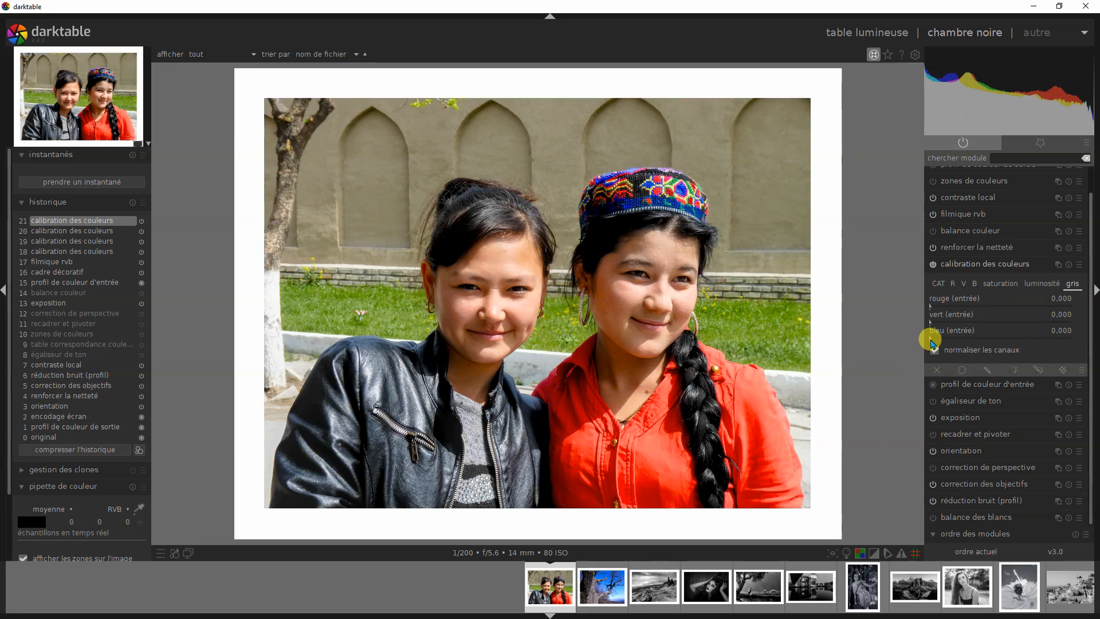
{"action": "left_click_drag", "start_coordinate": [928, 341], "coordinate": [1011, 338]}
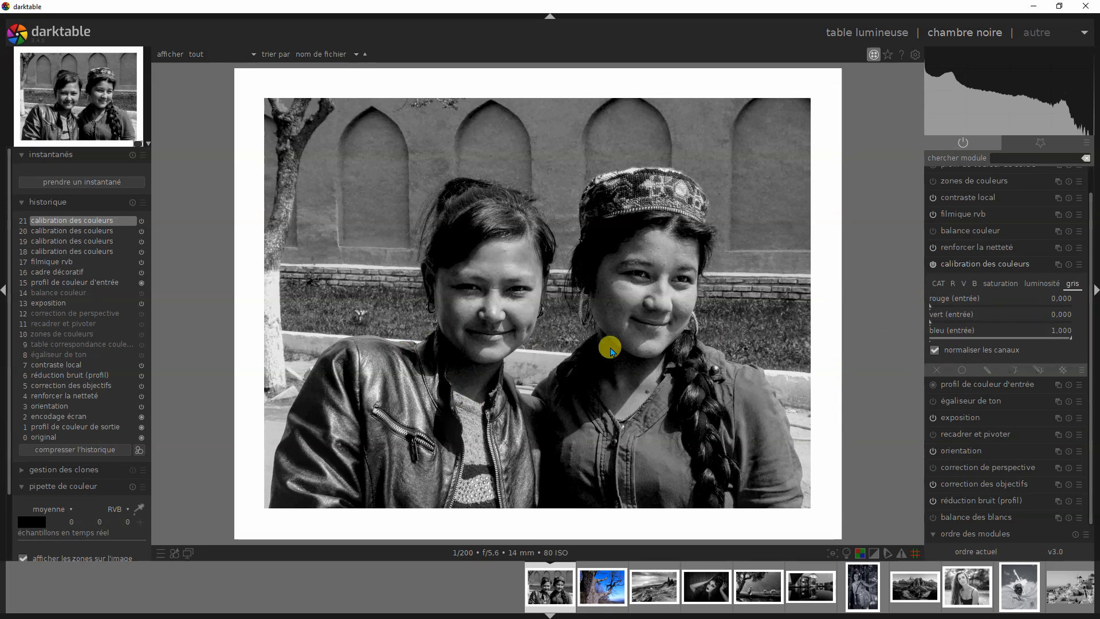
Step: Compare the red-only, green-only and blue-only gris mixes through their history entries, and check the calibration des couleurs preset list
{"action": "left_click", "coordinate": [974, 263]}
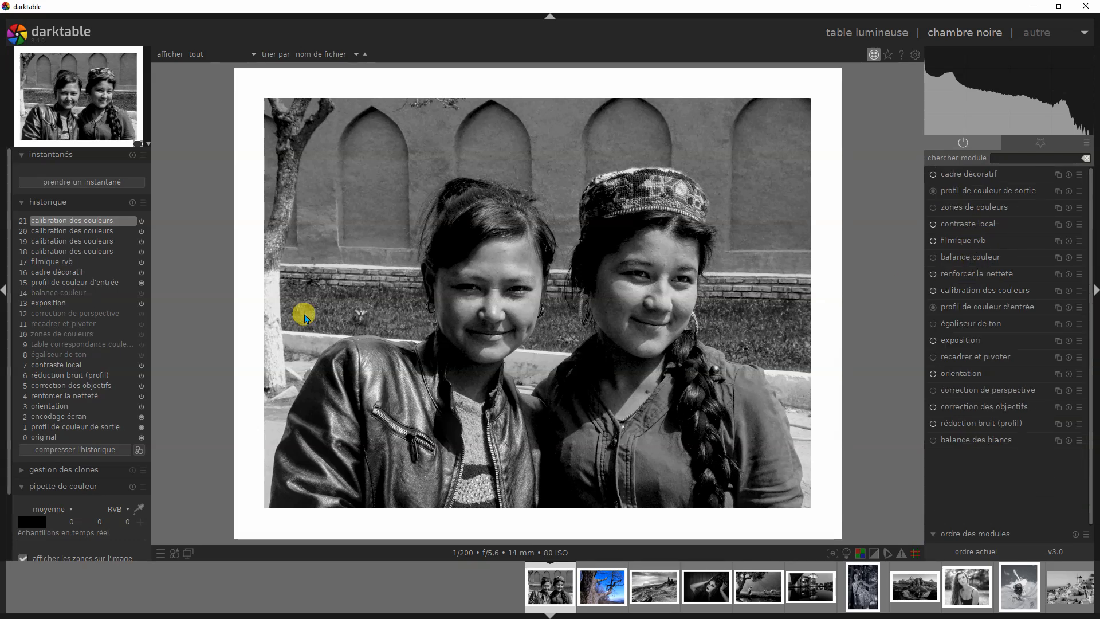
{"action": "left_click", "coordinate": [78, 245]}
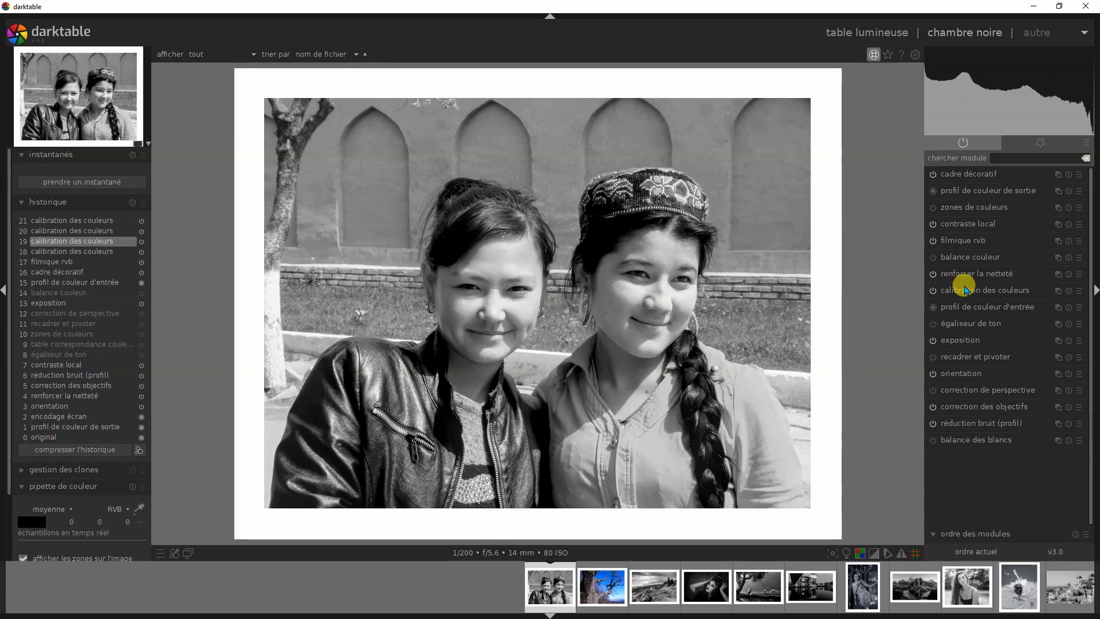
{"action": "left_click", "coordinate": [1079, 291]}
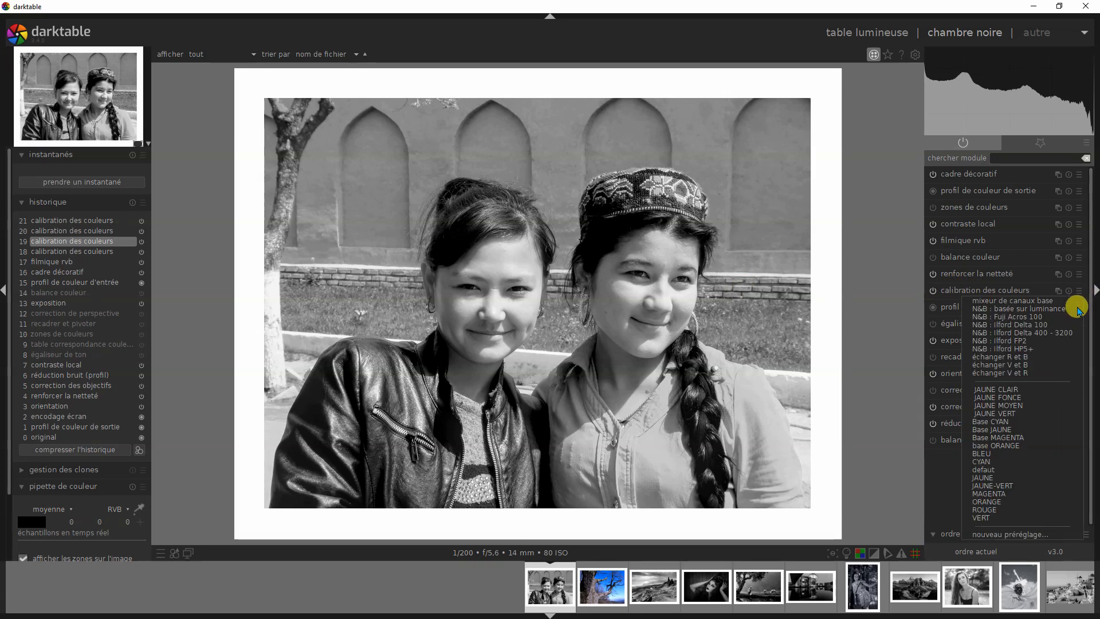
{"action": "left_click", "coordinate": [948, 296]}
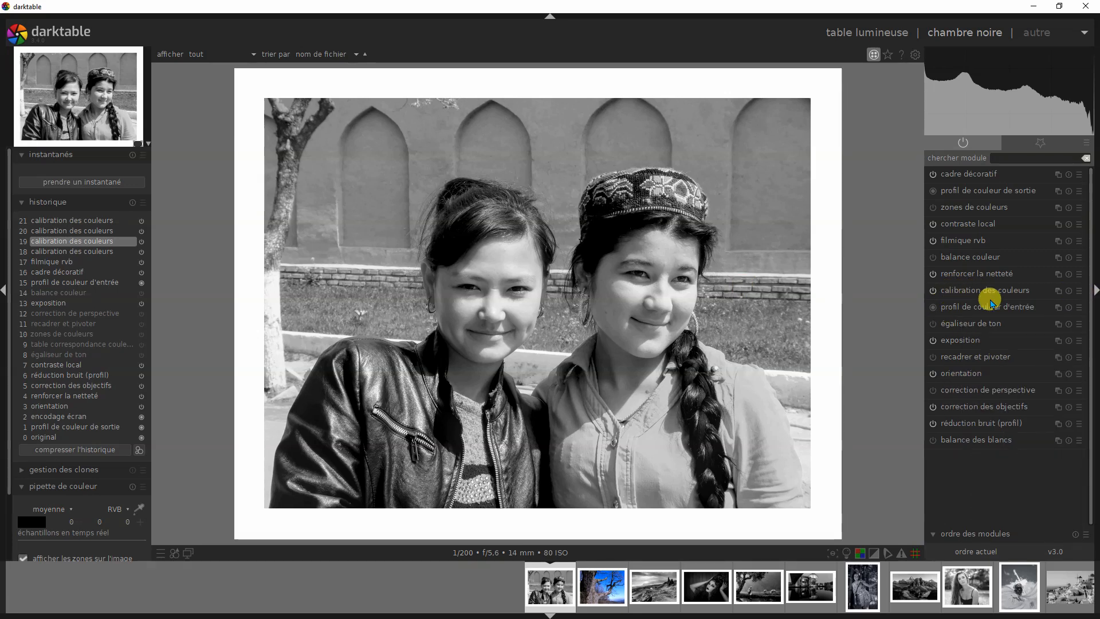
{"action": "left_click", "coordinate": [1081, 295]}
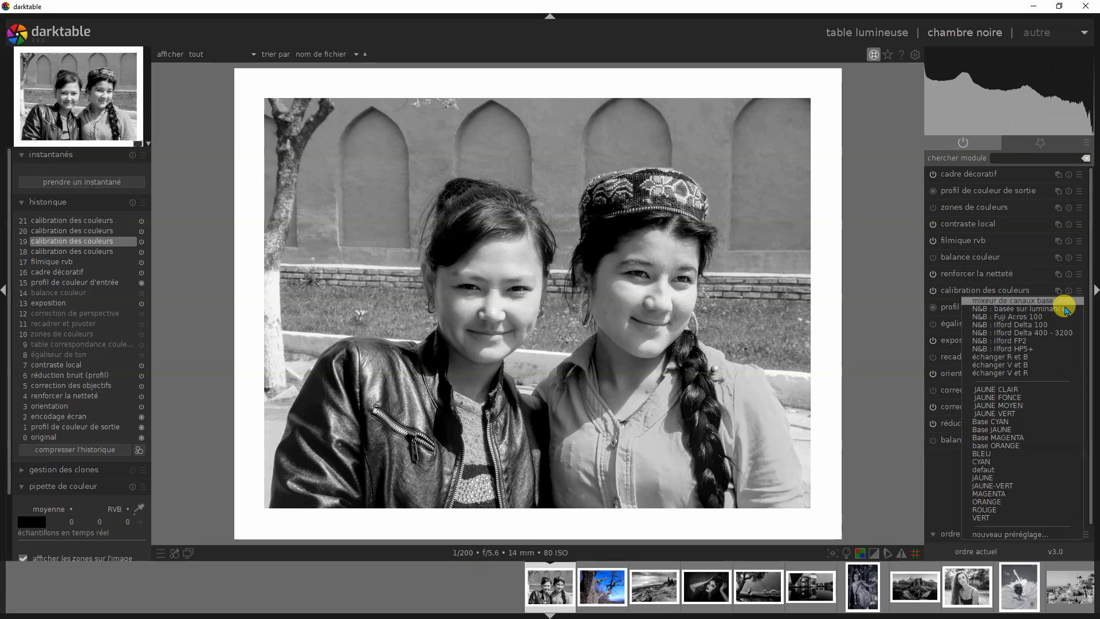
{"action": "left_click", "coordinate": [940, 292]}
{"action": "left_click", "coordinate": [997, 297]}
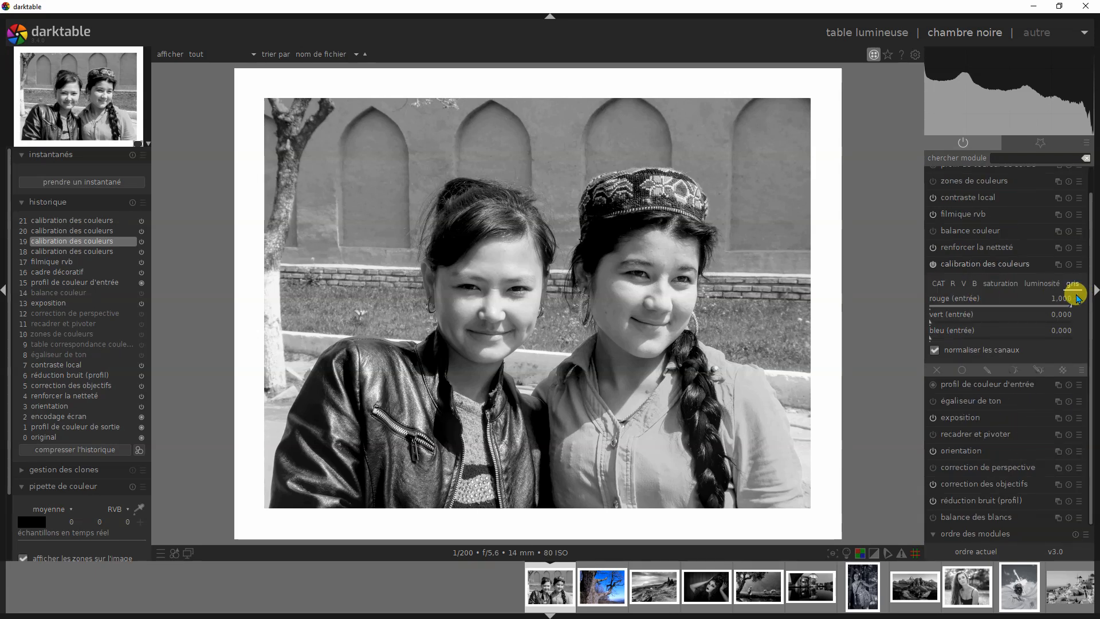
{"action": "left_click", "coordinate": [81, 232]}
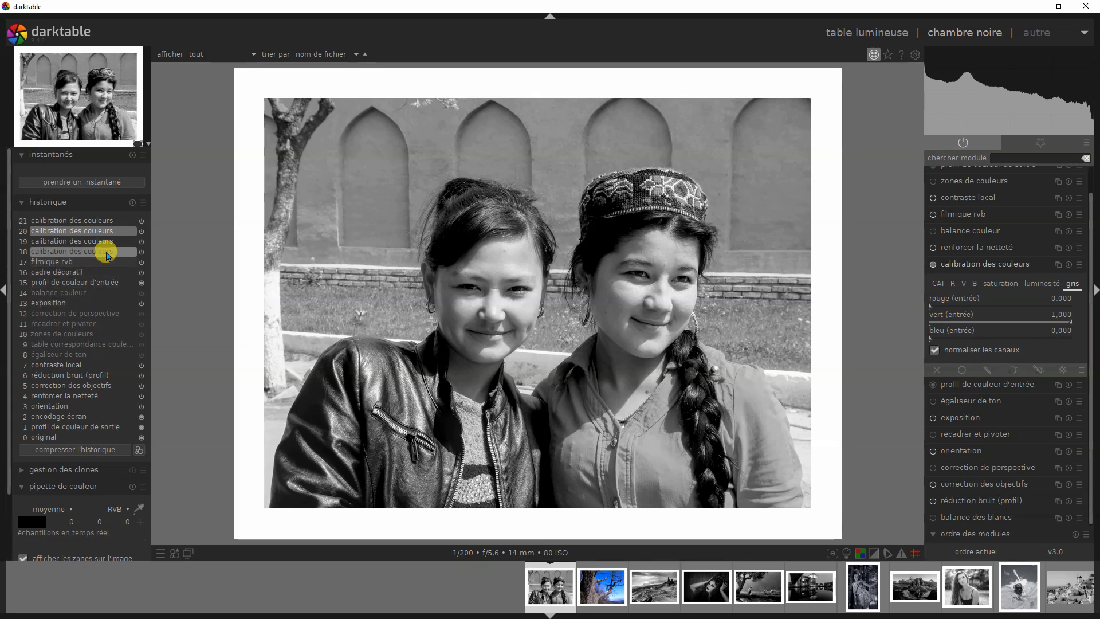
{"action": "left_click", "coordinate": [112, 221]}
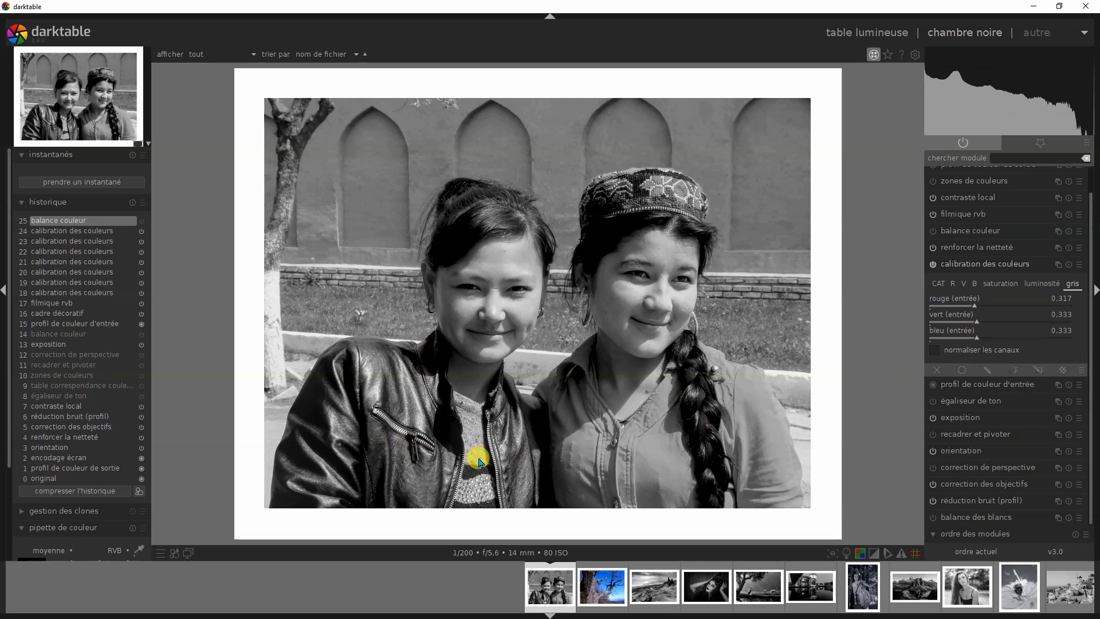
Step: Set the gris mix to red 0.570, green 0.382 and blue 0.141, and enable normaliser les canaux
{"action": "left_click", "coordinate": [950, 339]}
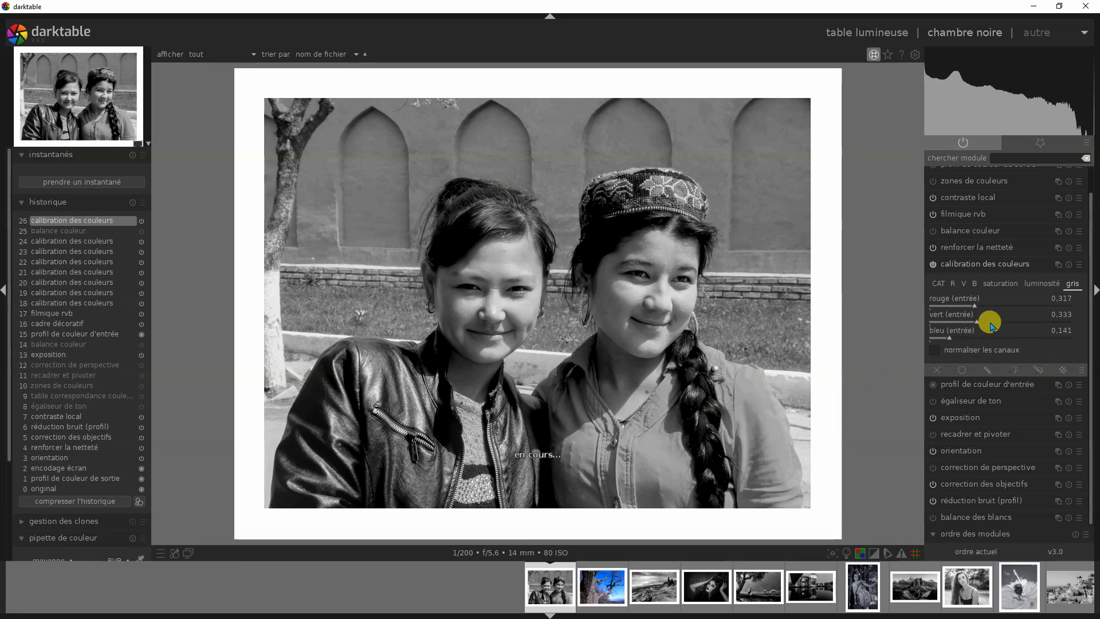
{"action": "left_click", "coordinate": [995, 320]}
{"action": "left_click", "coordinate": [996, 306]}
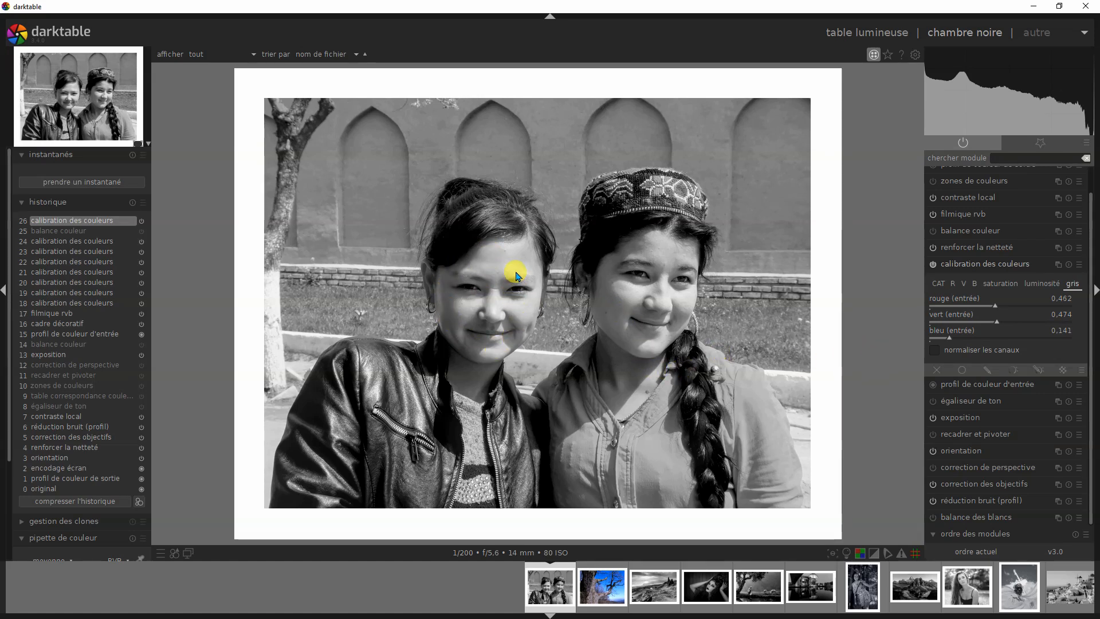
{"action": "left_click", "coordinate": [984, 322]}
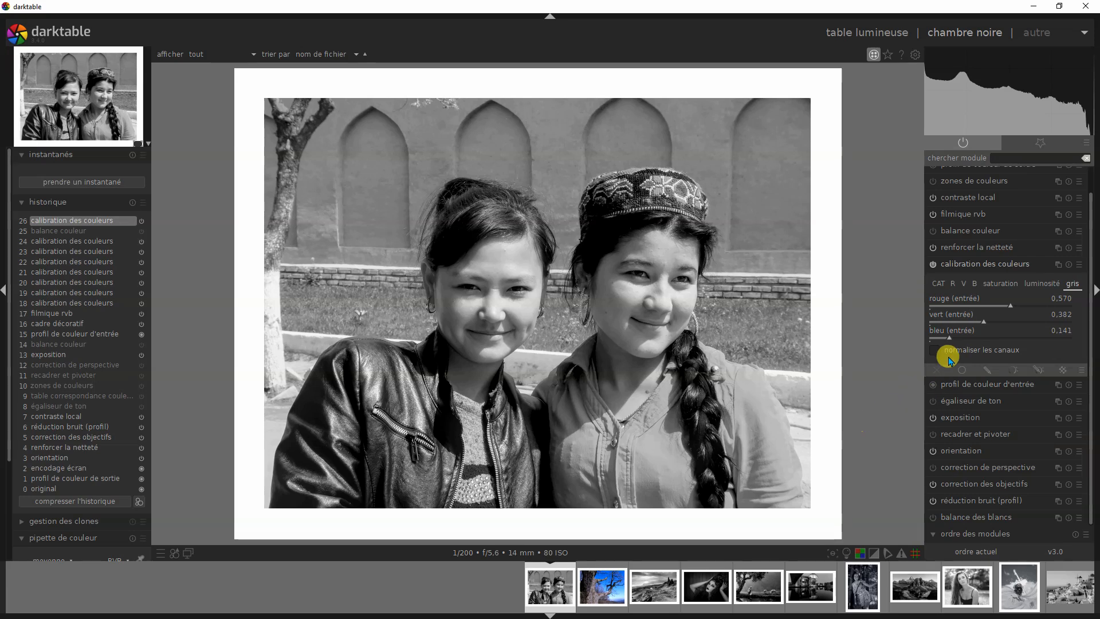
{"action": "left_click", "coordinate": [937, 350]}
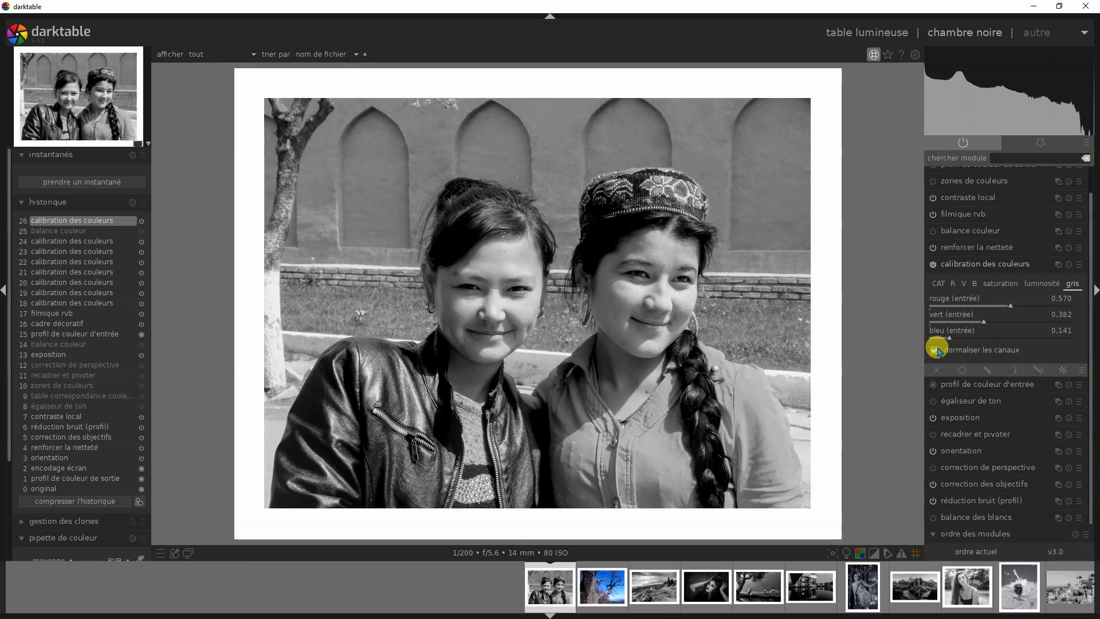
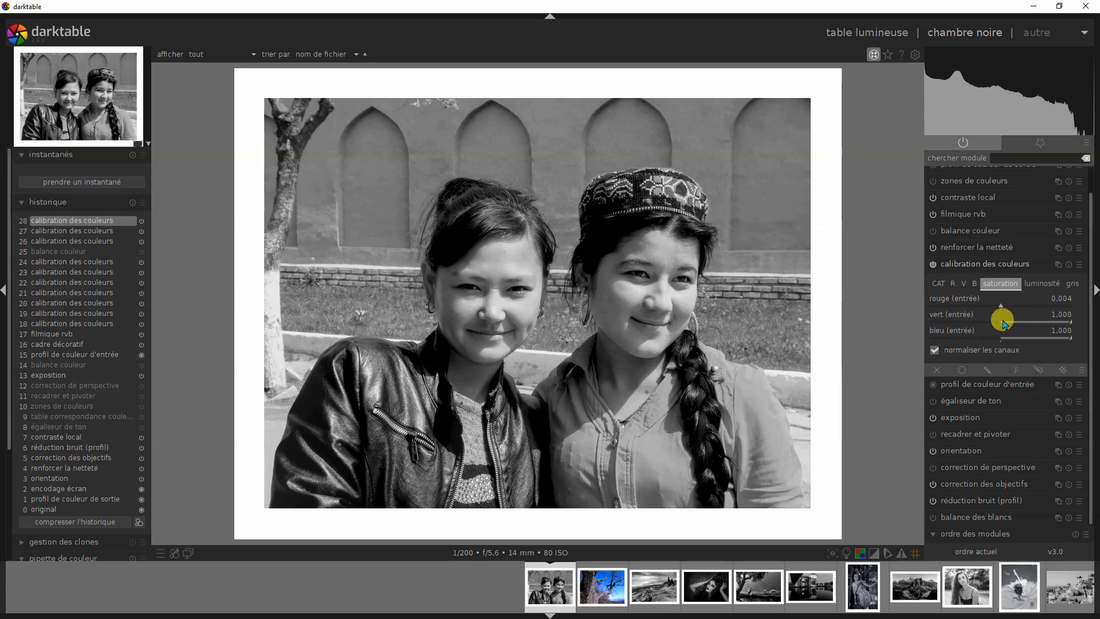
Step: Try saturation inputs of 0.020 for green and 0.004 for blue, and return both to 1.000
{"action": "left_click", "coordinate": [1001, 322]}
{"action": "left_click", "coordinate": [1002, 339]}
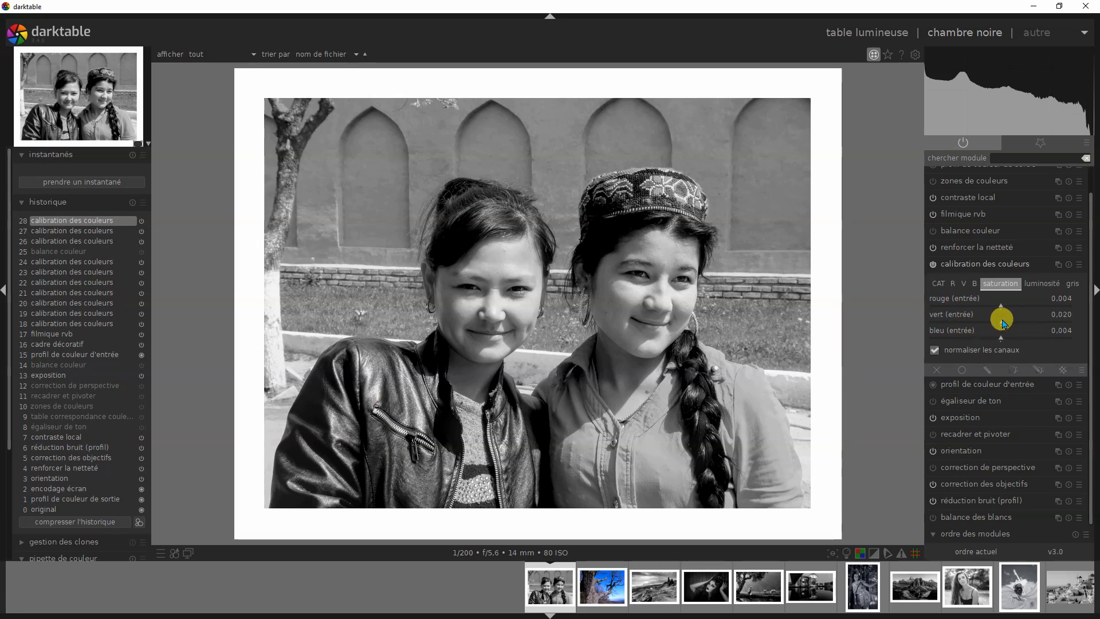
{"action": "left_click_drag", "start_coordinate": [1025, 324], "coordinate": [1094, 323]}
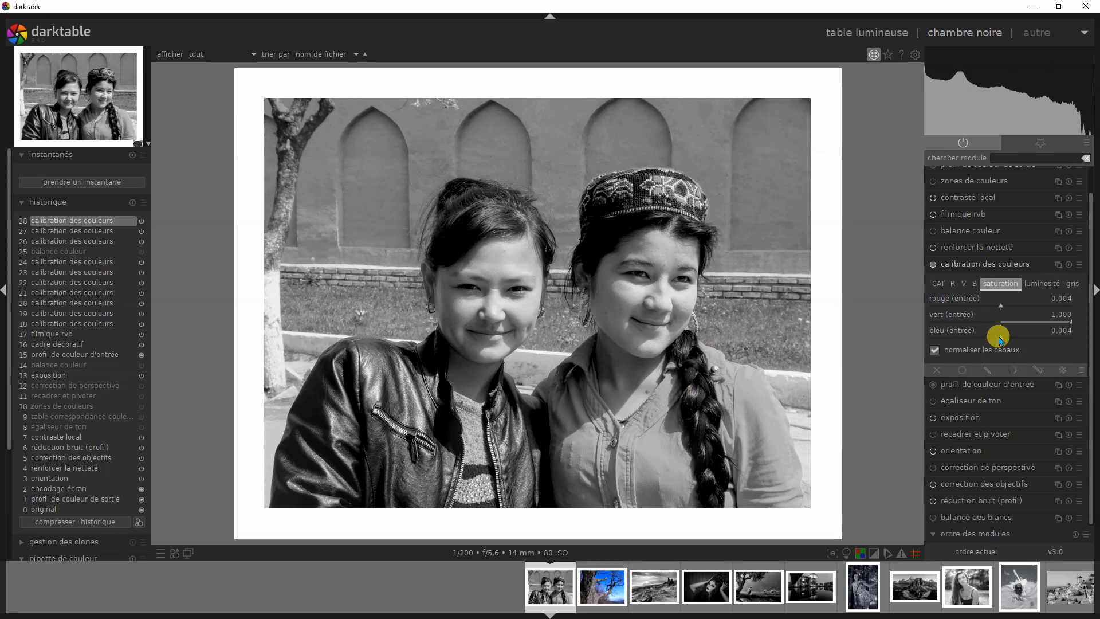
{"action": "left_click_drag", "start_coordinate": [999, 338], "coordinate": [1094, 331]}
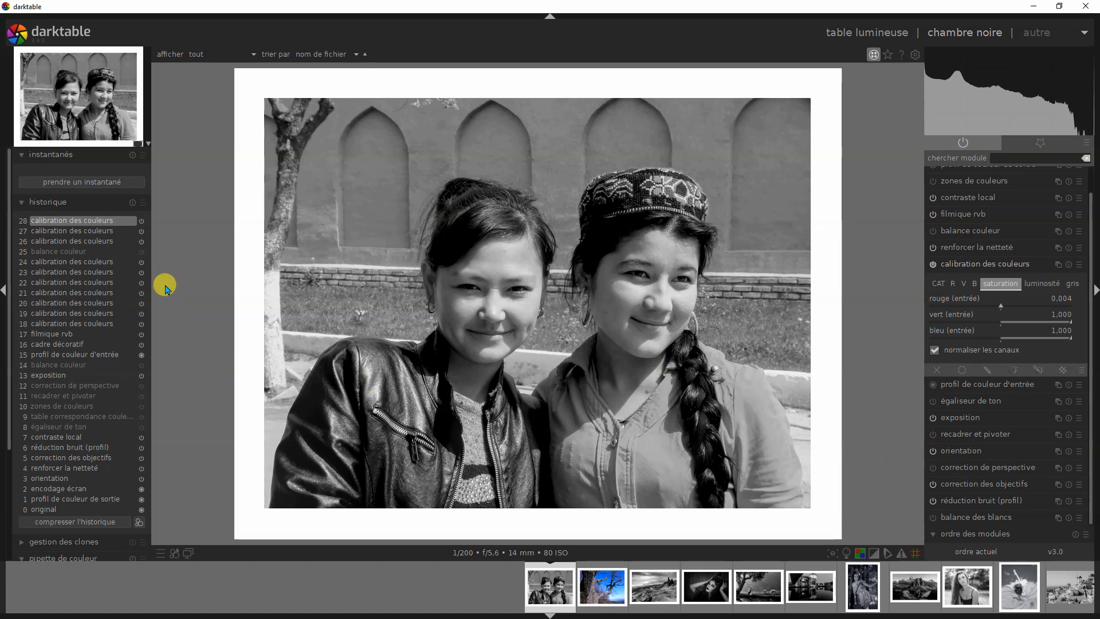
Step: Compare the two most recent calibration des couleurs history entries and return to the newest one
{"action": "left_click", "coordinate": [112, 231]}
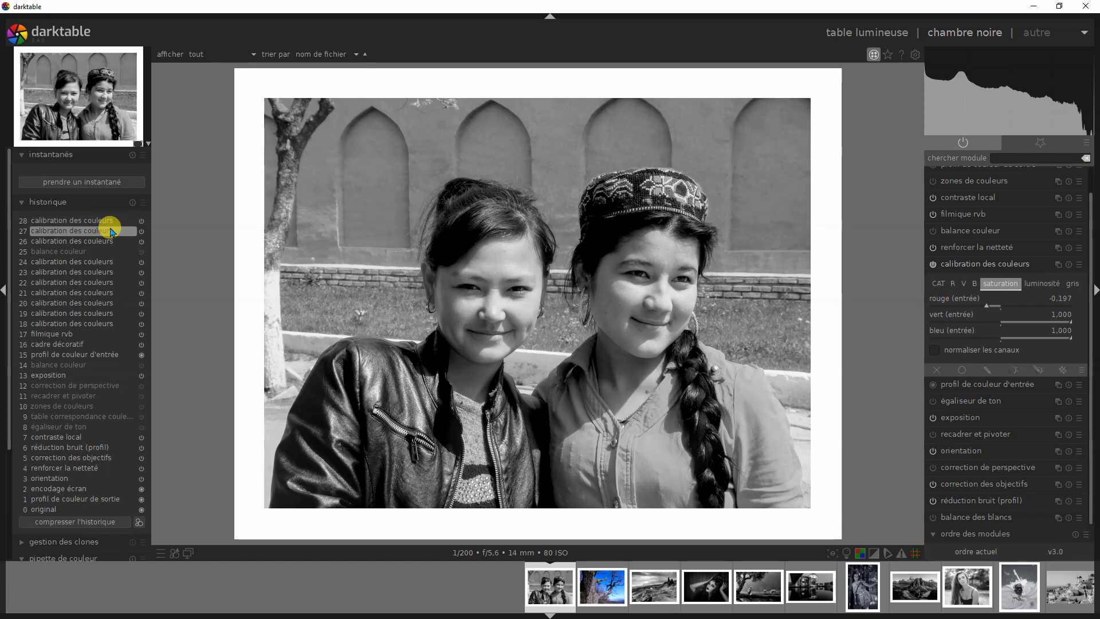
{"action": "left_click", "coordinate": [113, 221]}
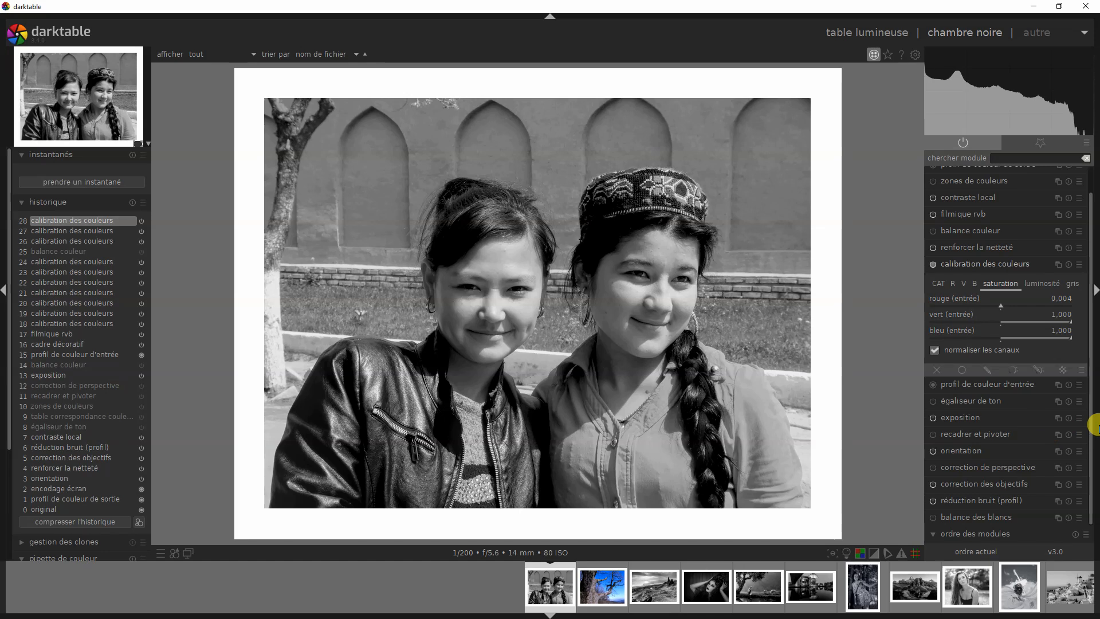
{"action": "left_click", "coordinate": [1095, 421]}
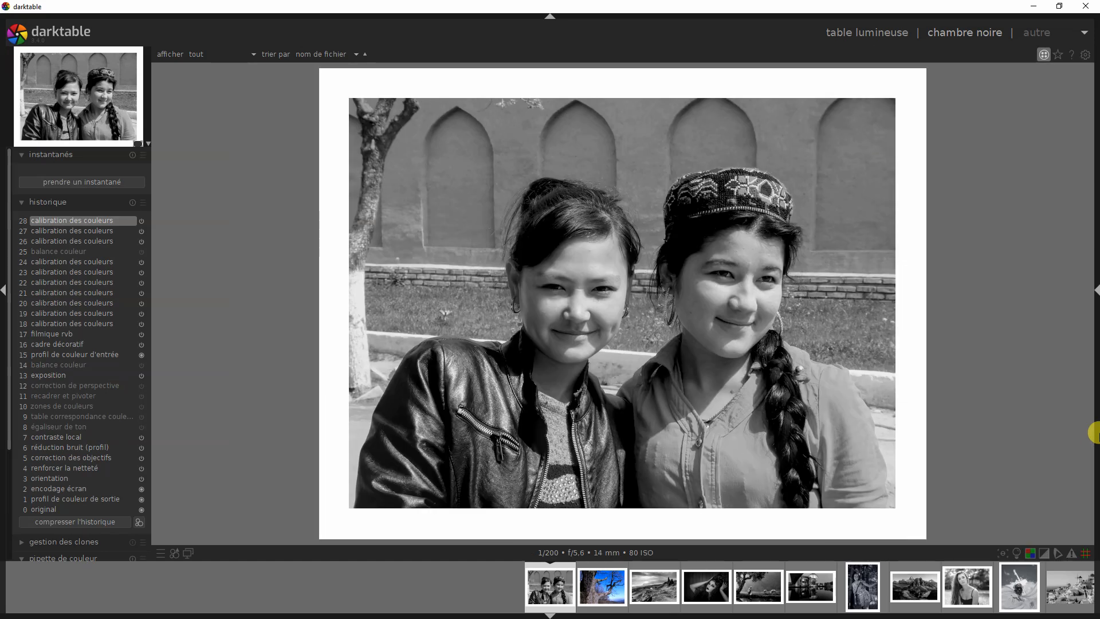
{"action": "left_click", "coordinate": [1095, 289]}
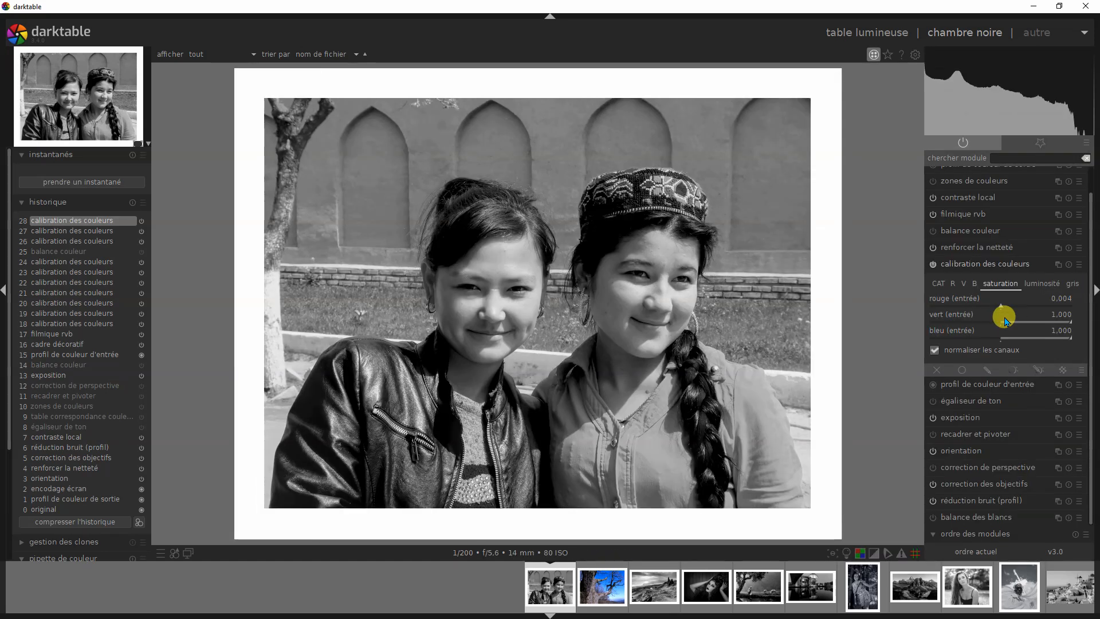
Step: In the luminosité mix, set the green input to -0.550, try blue at -0.655 and 0.269, and settle on blue -0.165
{"action": "left_click", "coordinate": [1043, 285]}
{"action": "scroll", "coordinate": [1004, 319], "scroll_direction": "up", "scroll_amount": 2}
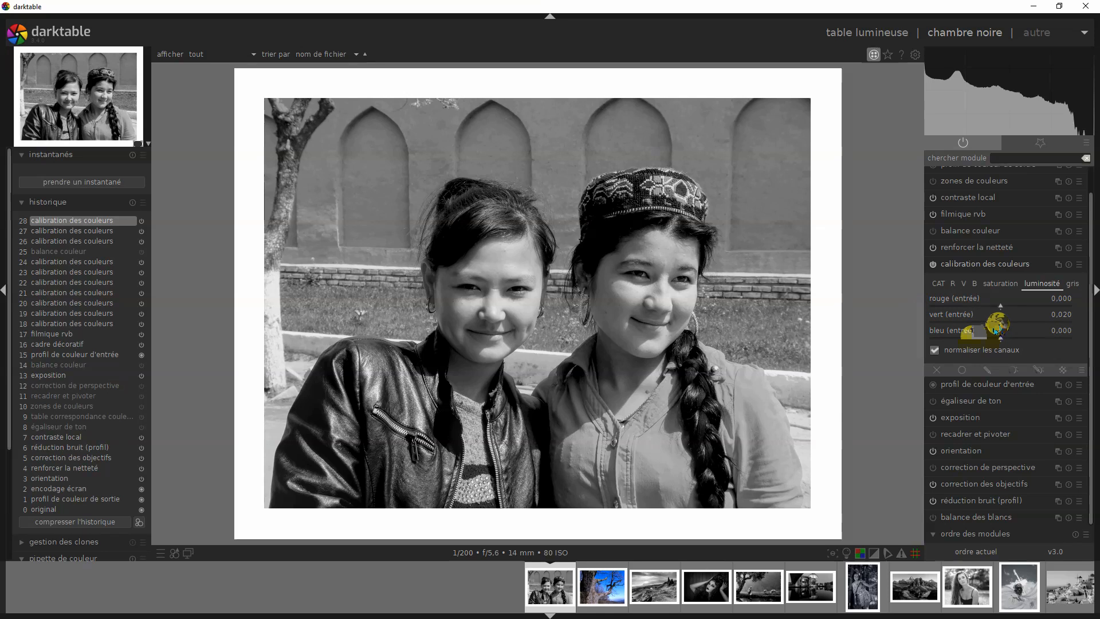
{"action": "left_click_drag", "start_coordinate": [1001, 325], "coordinate": [963, 323]}
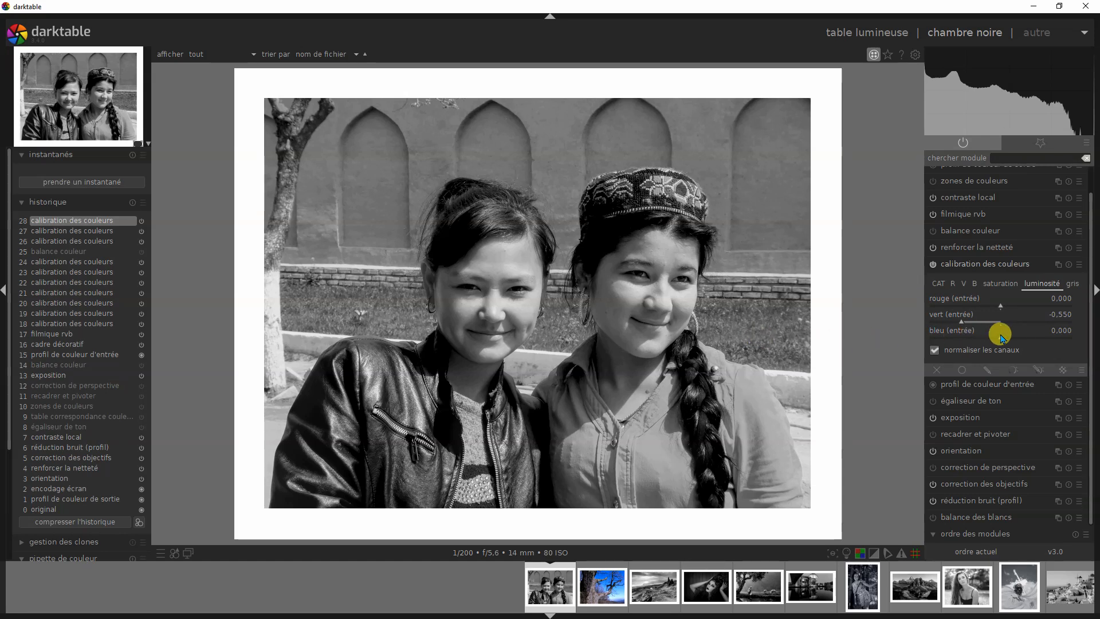
{"action": "left_click_drag", "start_coordinate": [1000, 338], "coordinate": [956, 339]}
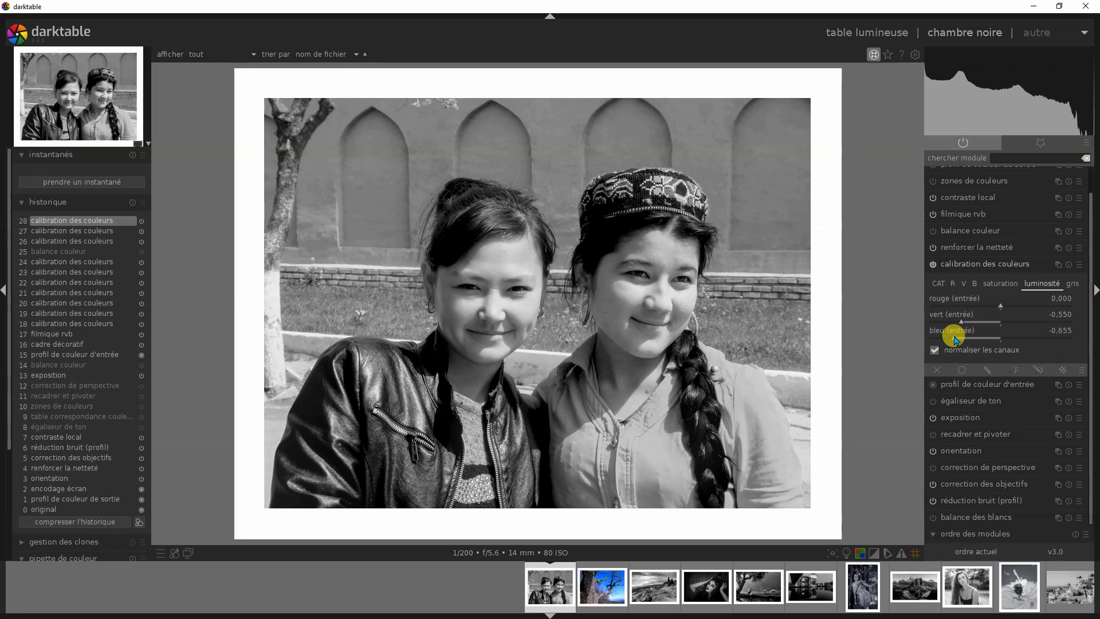
{"action": "left_click_drag", "start_coordinate": [972, 339], "coordinate": [1014, 342]}
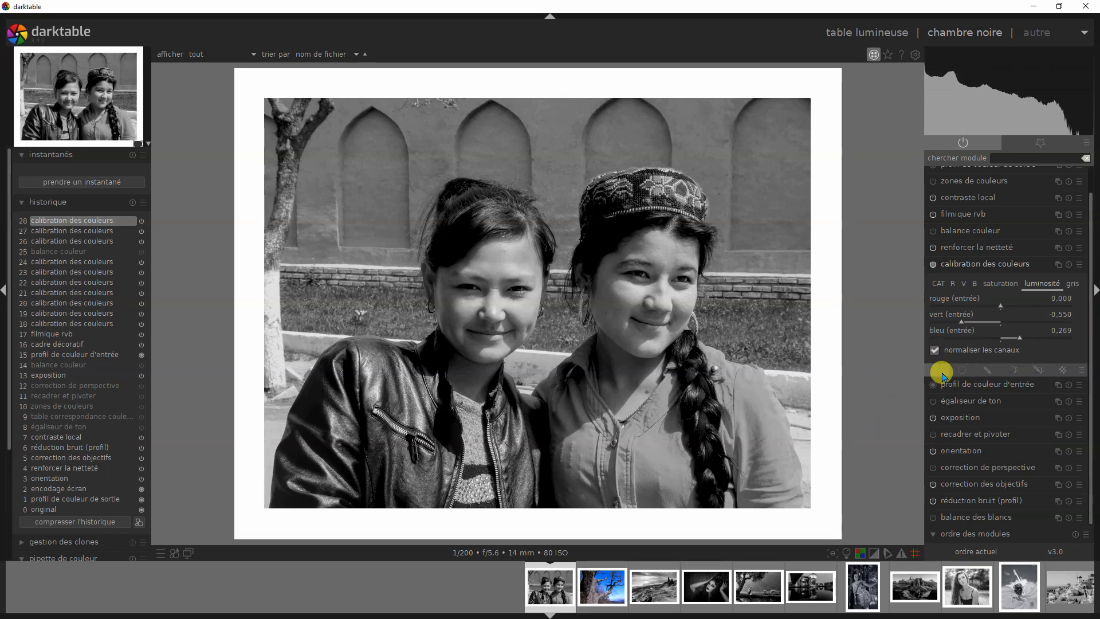
{"action": "left_click_drag", "start_coordinate": [1013, 337], "coordinate": [990, 338]}
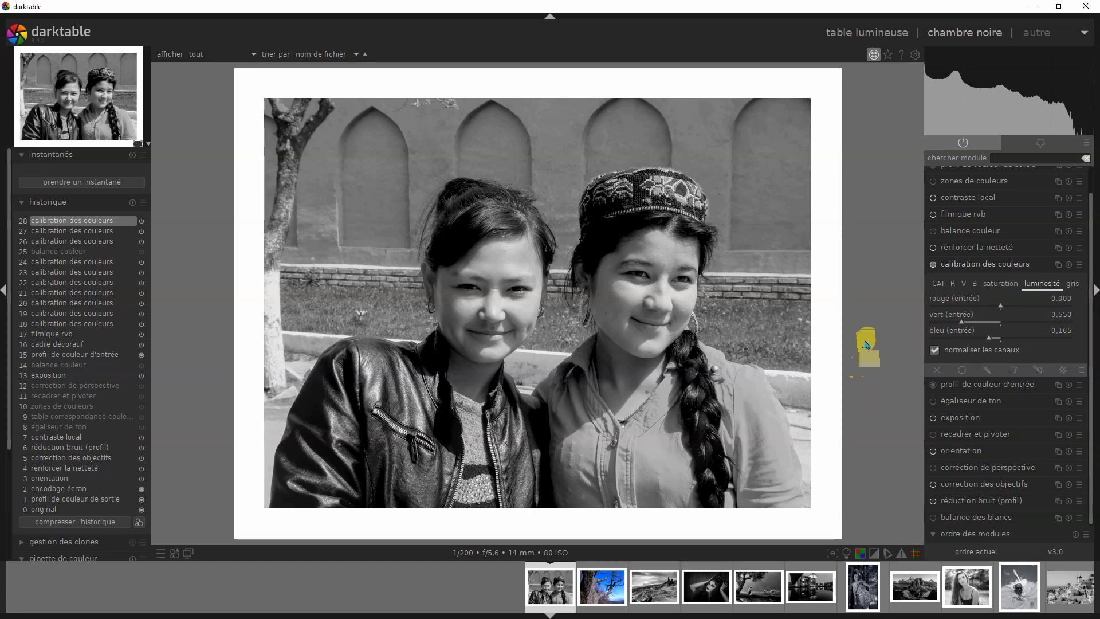
Step: Turn on balance couleur for the black-and-white portrait and review its ombres, tons moyens and hautes lumières settings
{"action": "left_click", "coordinate": [936, 232]}
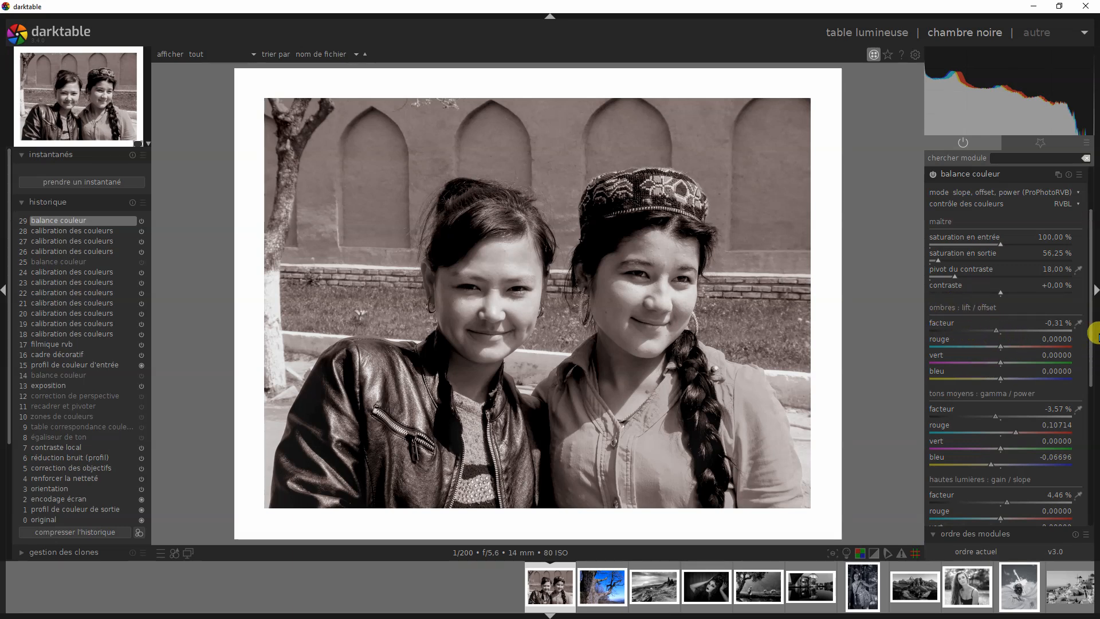
{"action": "scroll", "coordinate": [1093, 342], "scroll_direction": "down", "scroll_amount": 1}
{"action": "left_click_drag", "start_coordinate": [1093, 342], "coordinate": [1091, 393]}
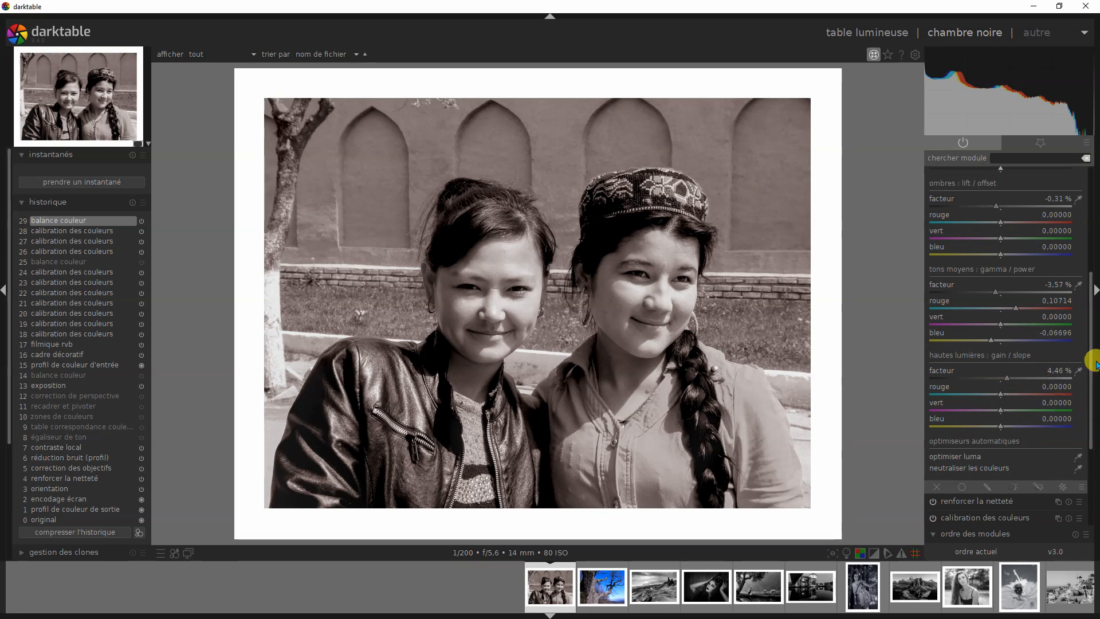
Step: Reset the tons moyens red and blue of balance couleur to 0 and compare the portrait with the module off and on
{"action": "double_click", "coordinate": [1002, 311]}
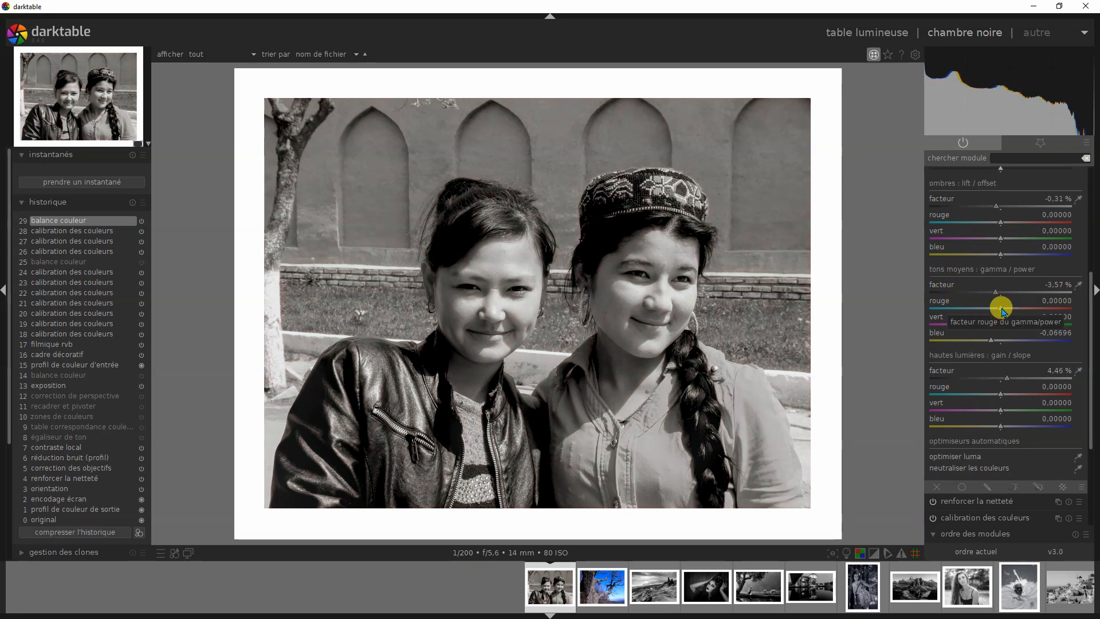
{"action": "double_click", "coordinate": [1002, 340]}
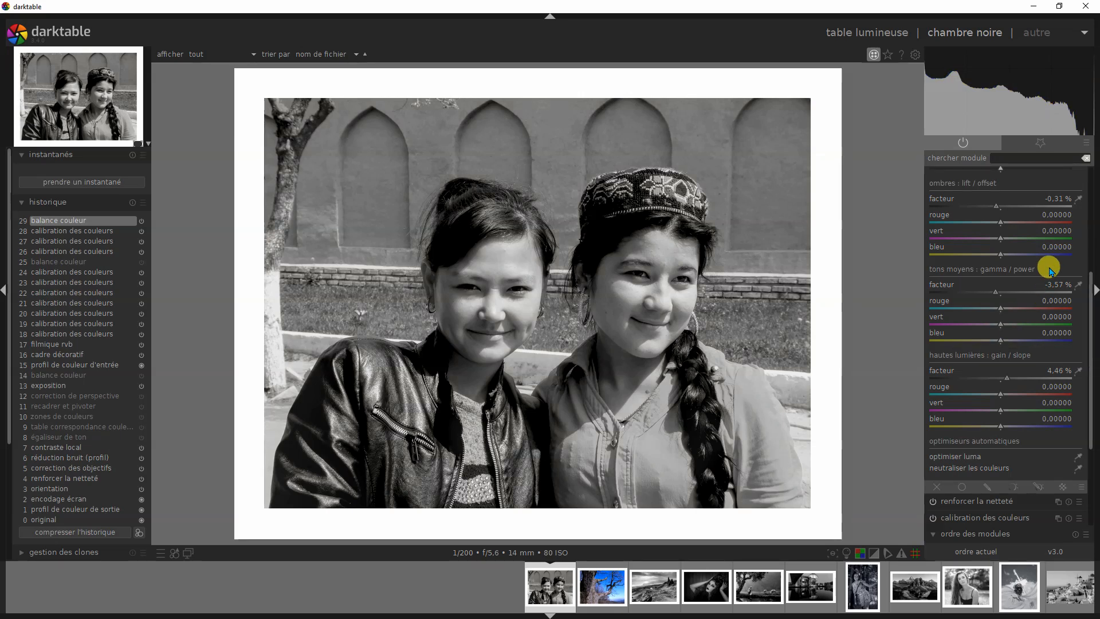
{"action": "left_click_drag", "start_coordinate": [1088, 285], "coordinate": [1090, 155]}
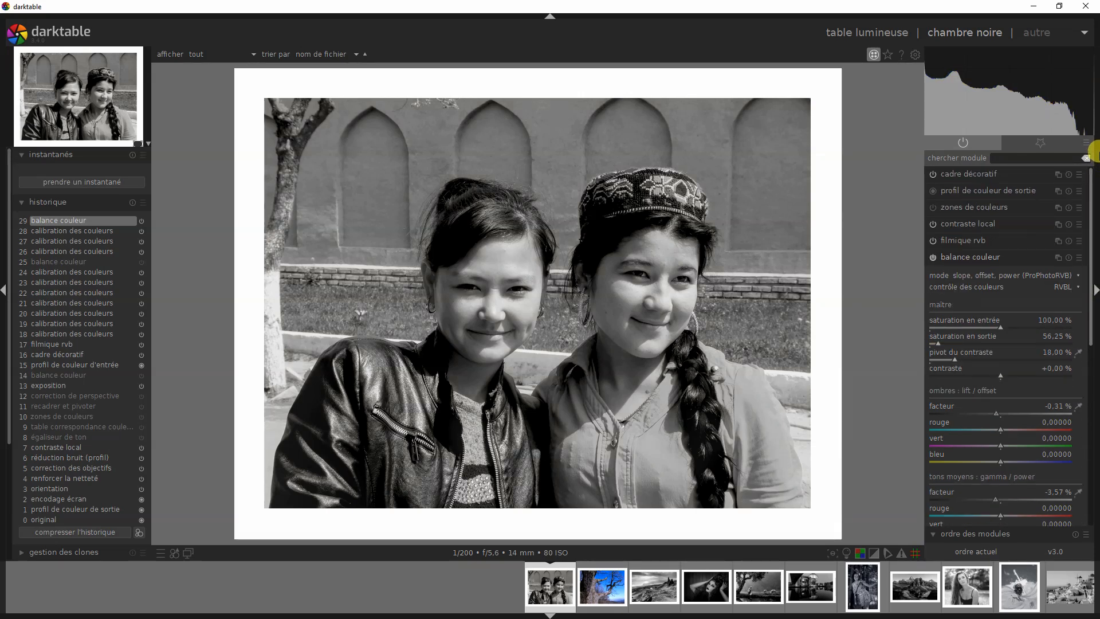
{"action": "left_click", "coordinate": [932, 259]}
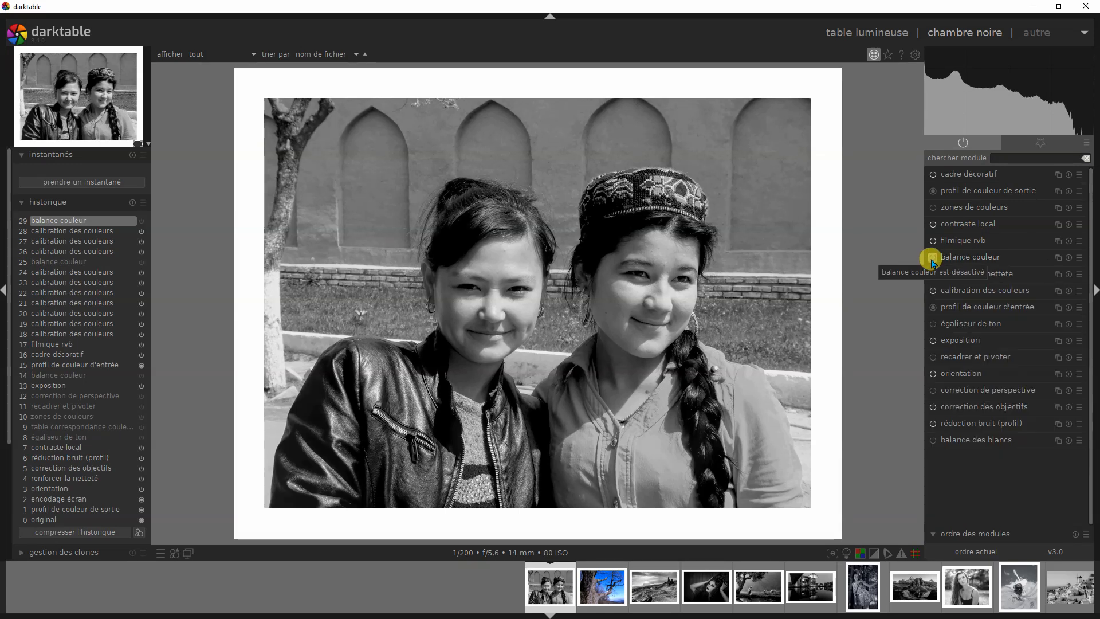
{"action": "left_click", "coordinate": [932, 259]}
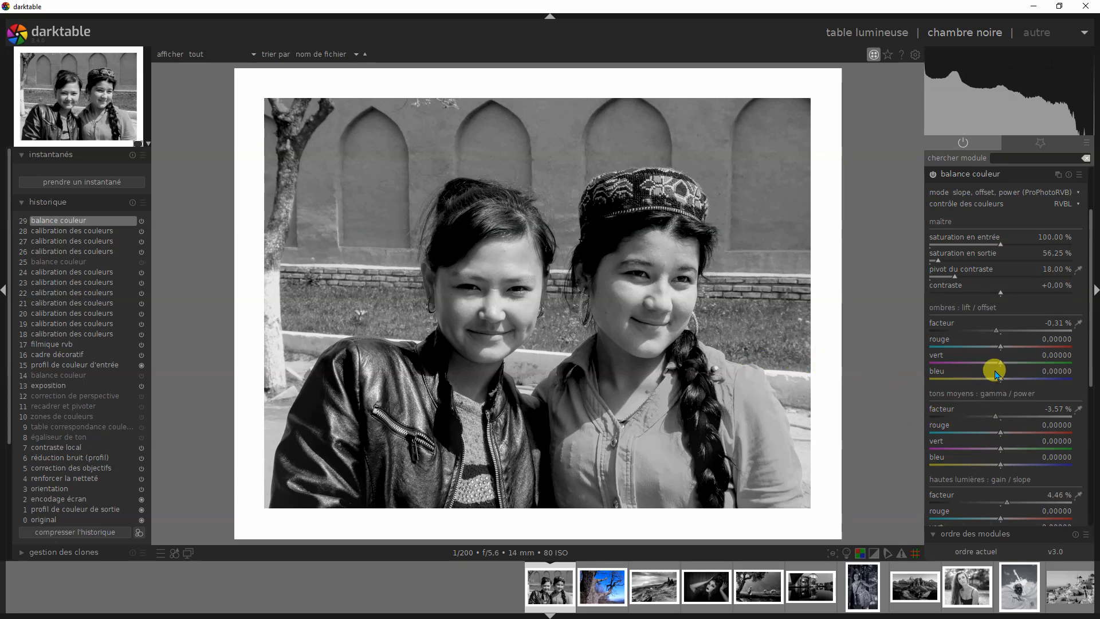
Step: Raise the red and lower the blue of balance couleur's tons moyens
{"action": "left_click", "coordinate": [1014, 432]}
{"action": "left_click", "coordinate": [980, 465]}
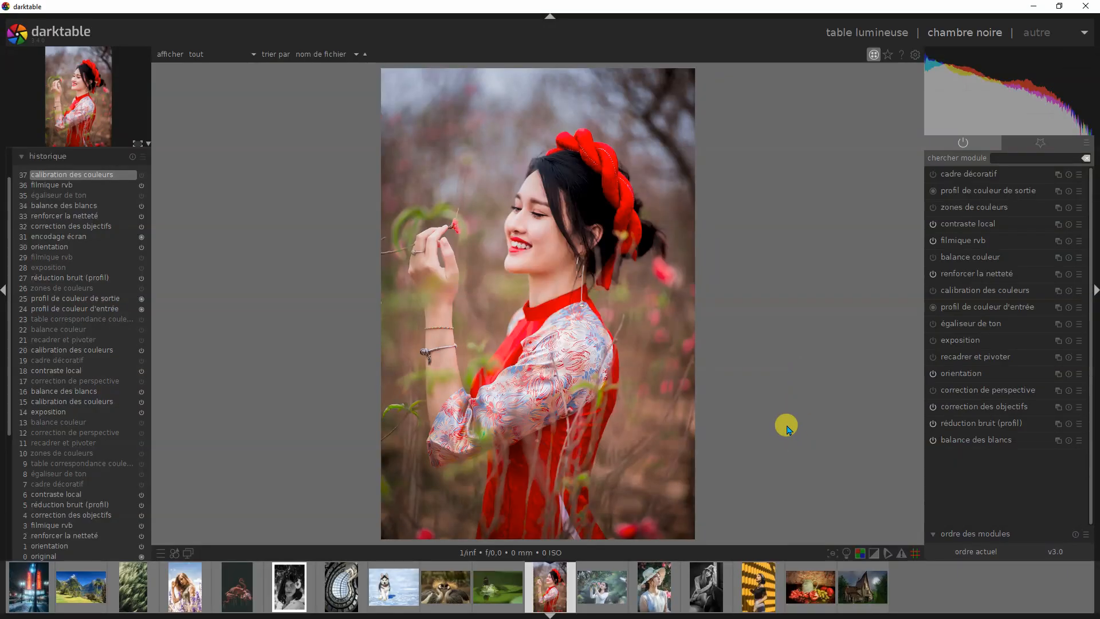
Step: Compare the portrait of the woman in the red dress with filmique rvb turned off and on
{"action": "left_click", "coordinate": [933, 241]}
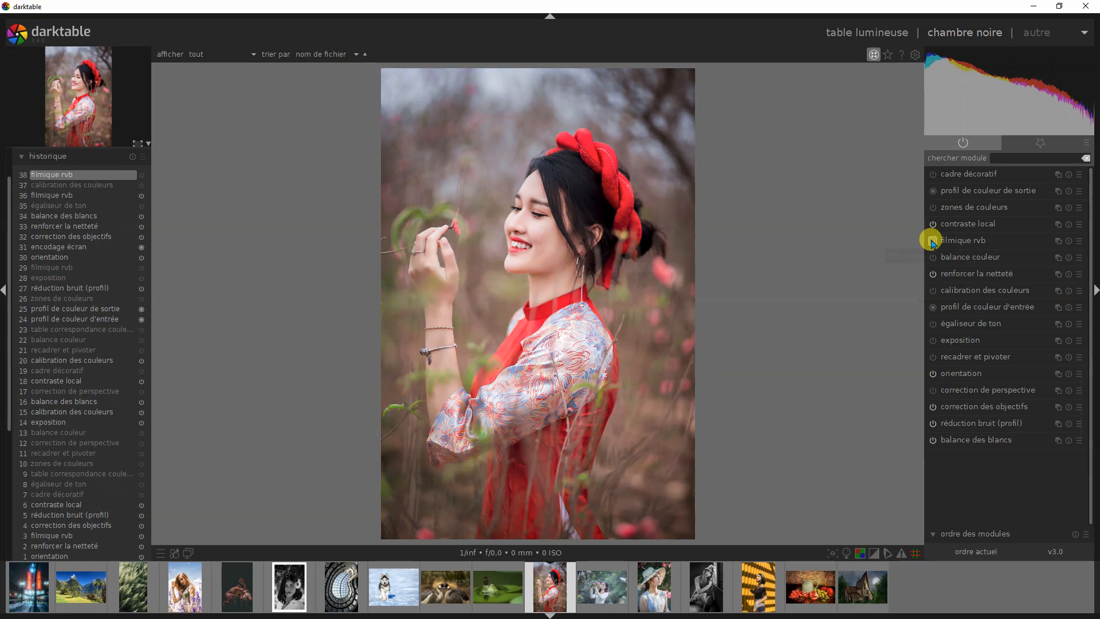
{"action": "left_click", "coordinate": [929, 242]}
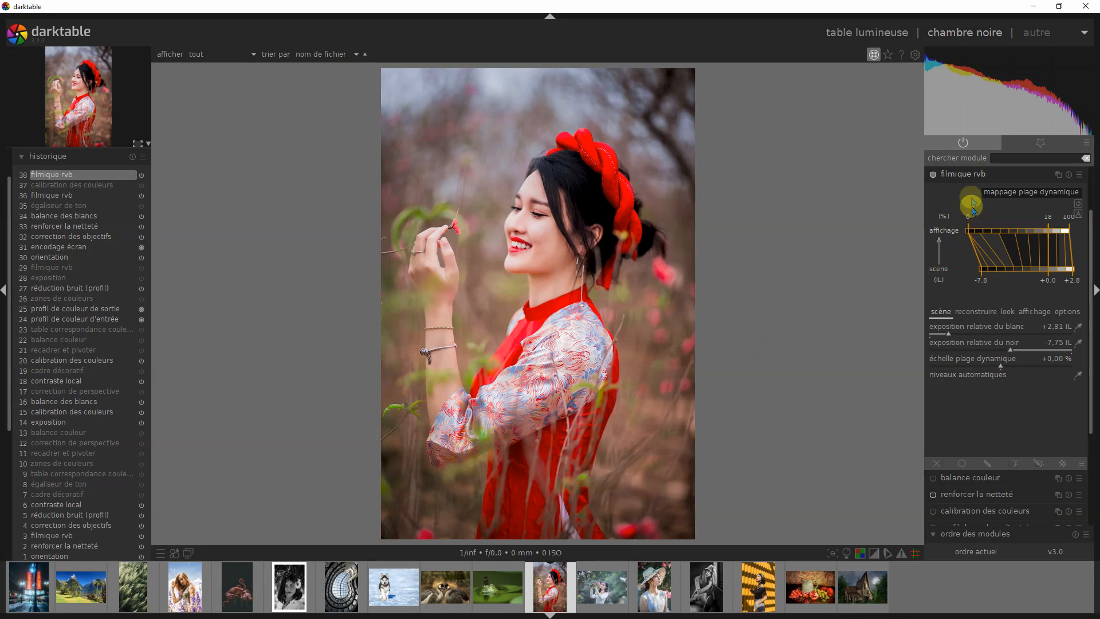
{"action": "left_click", "coordinate": [951, 174]}
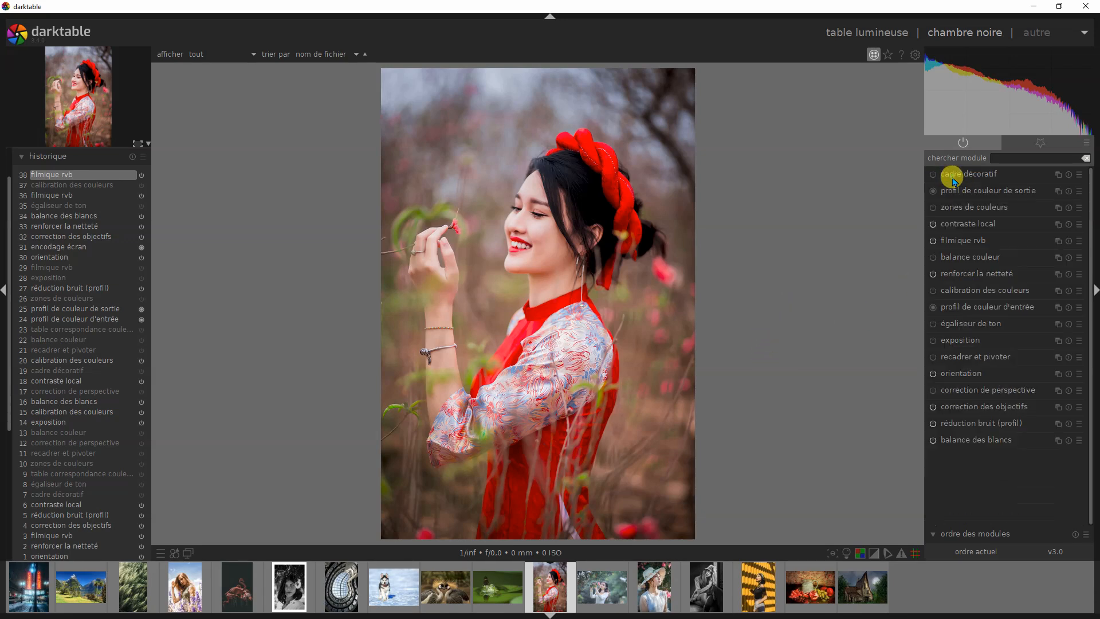
Step: Turn on calibration des couleurs, try gris with only red or only blue at 1.000, and settle on red 0.510 and green 0.506
{"action": "left_click", "coordinate": [932, 291]}
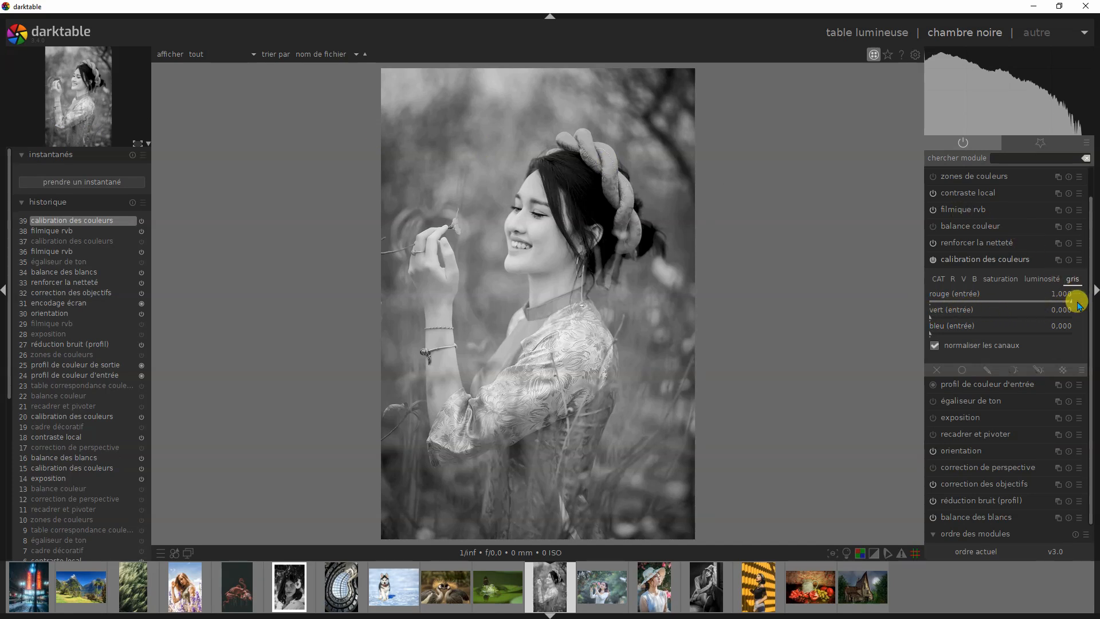
{"action": "left_click_drag", "start_coordinate": [1070, 302], "coordinate": [926, 318]}
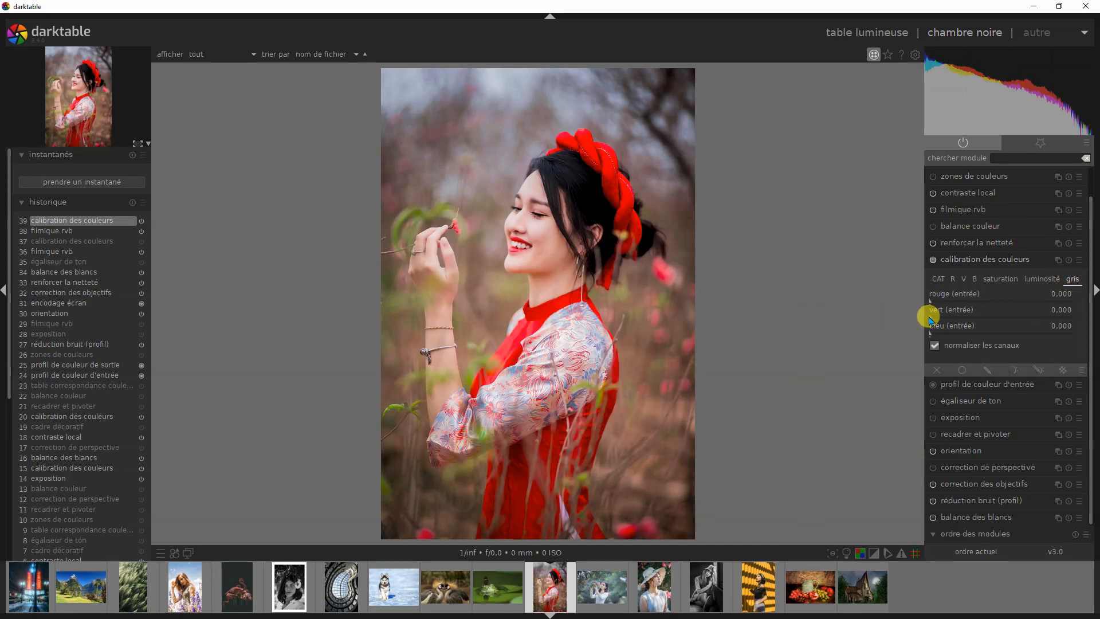
{"action": "left_click_drag", "start_coordinate": [942, 317], "coordinate": [1078, 344]}
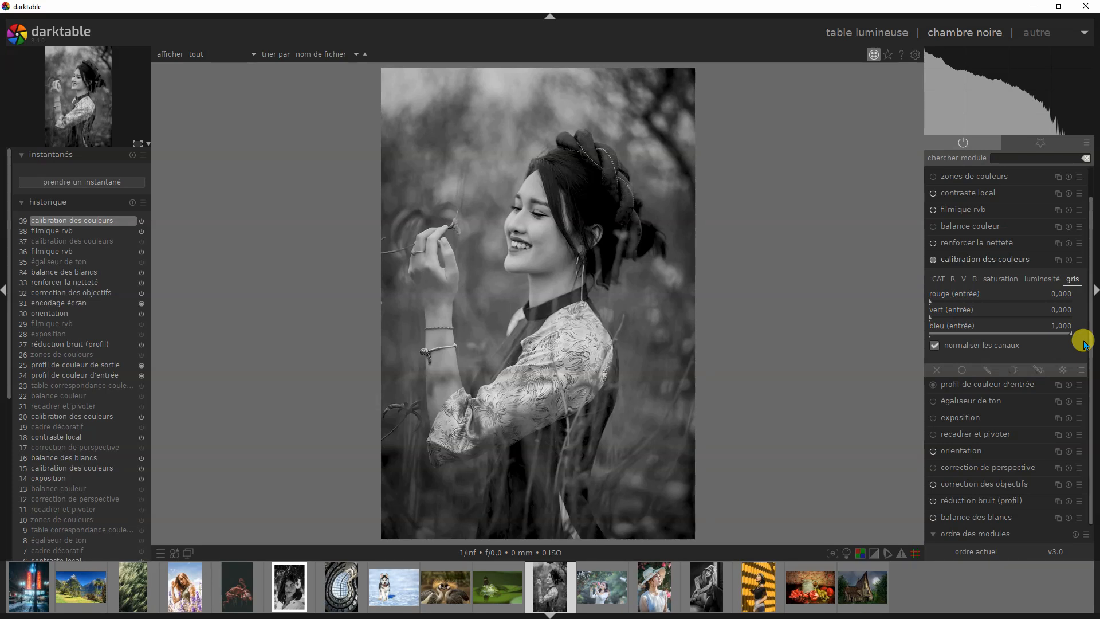
{"action": "left_click_drag", "start_coordinate": [1072, 335], "coordinate": [808, 366]}
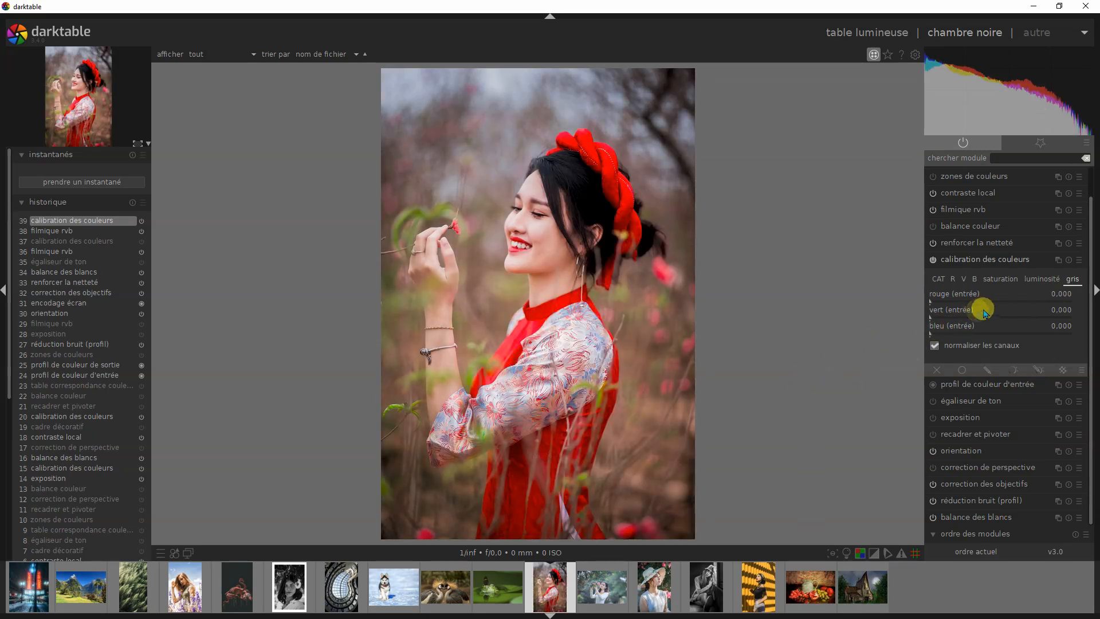
{"action": "left_click", "coordinate": [996, 302]}
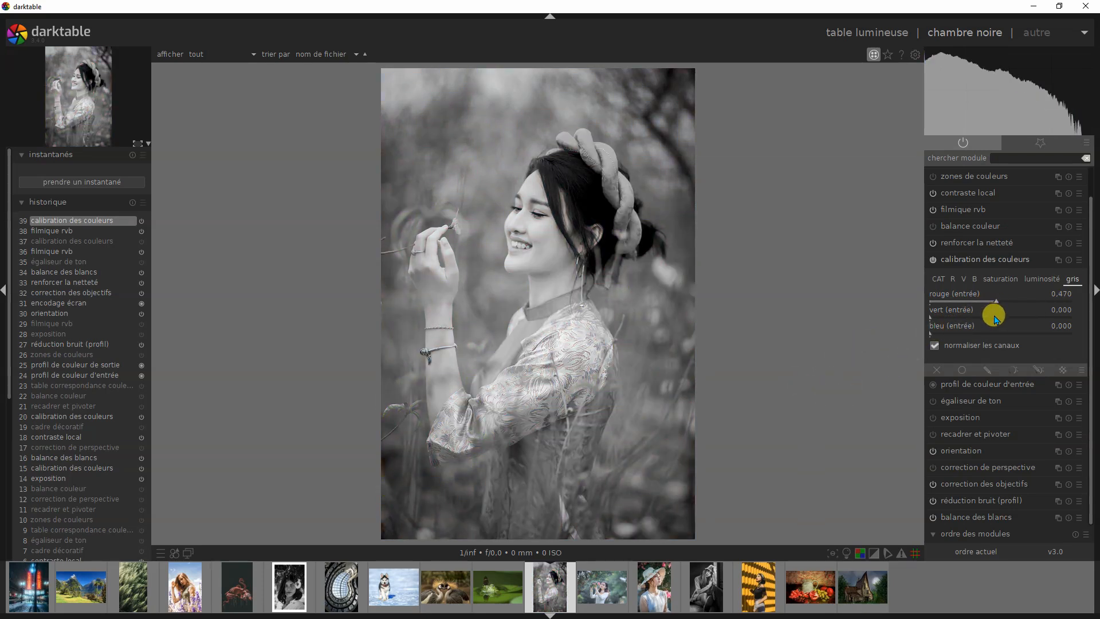
{"action": "left_click", "coordinate": [995, 319]}
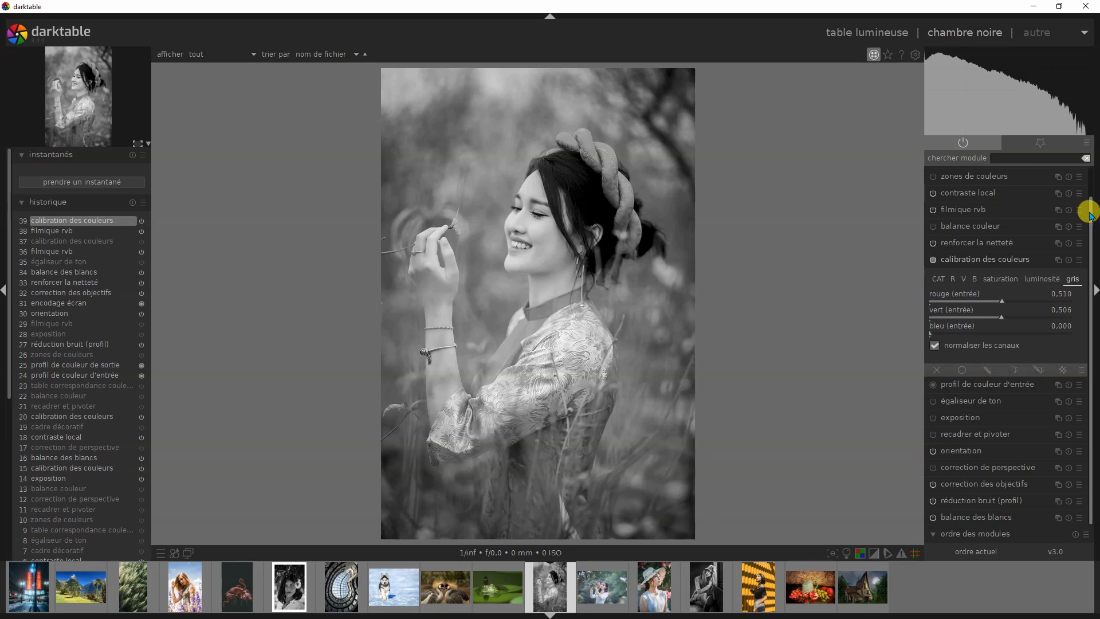
Step: Add a cadre décoratif with a white border to the black-and-white portrait
{"action": "left_click_drag", "start_coordinate": [1090, 212], "coordinate": [1087, 157]}
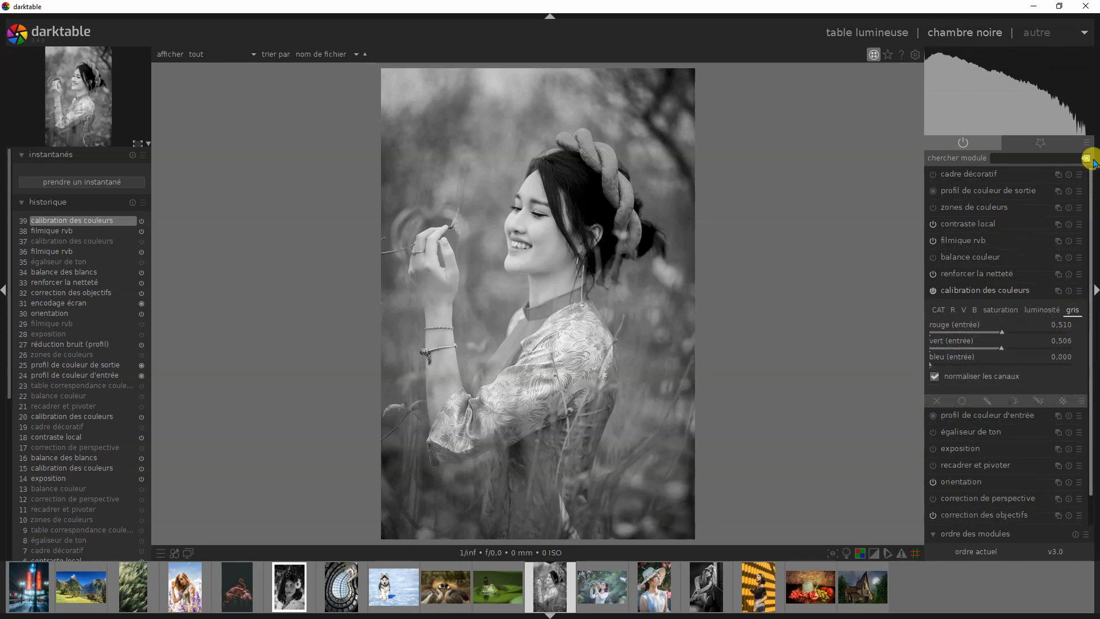
{"action": "left_click", "coordinate": [933, 175]}
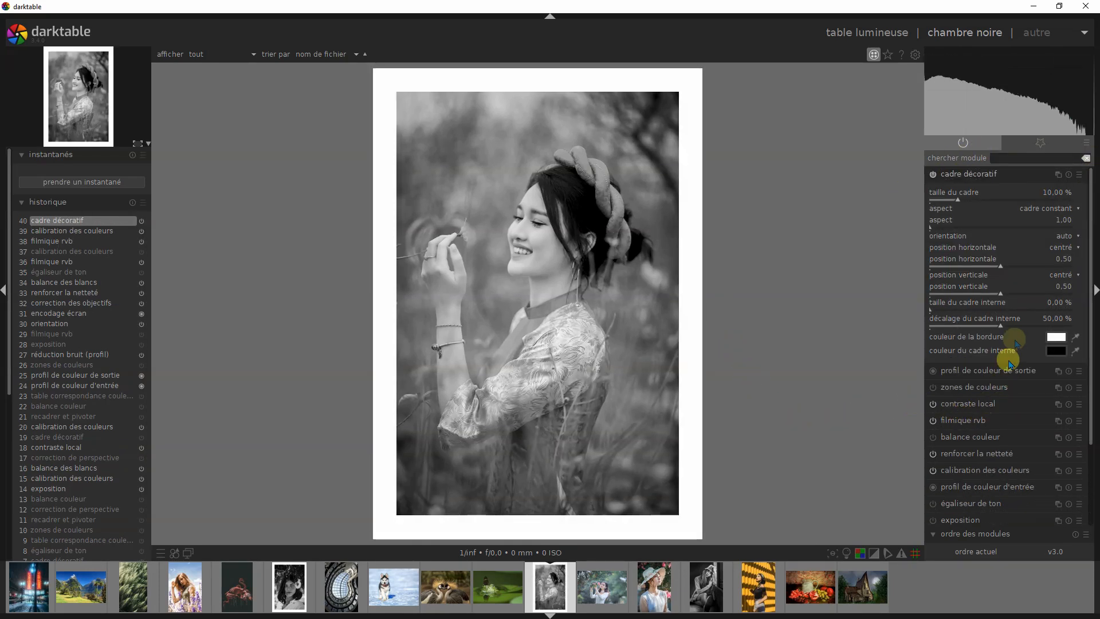
{"action": "left_click", "coordinate": [957, 175]}
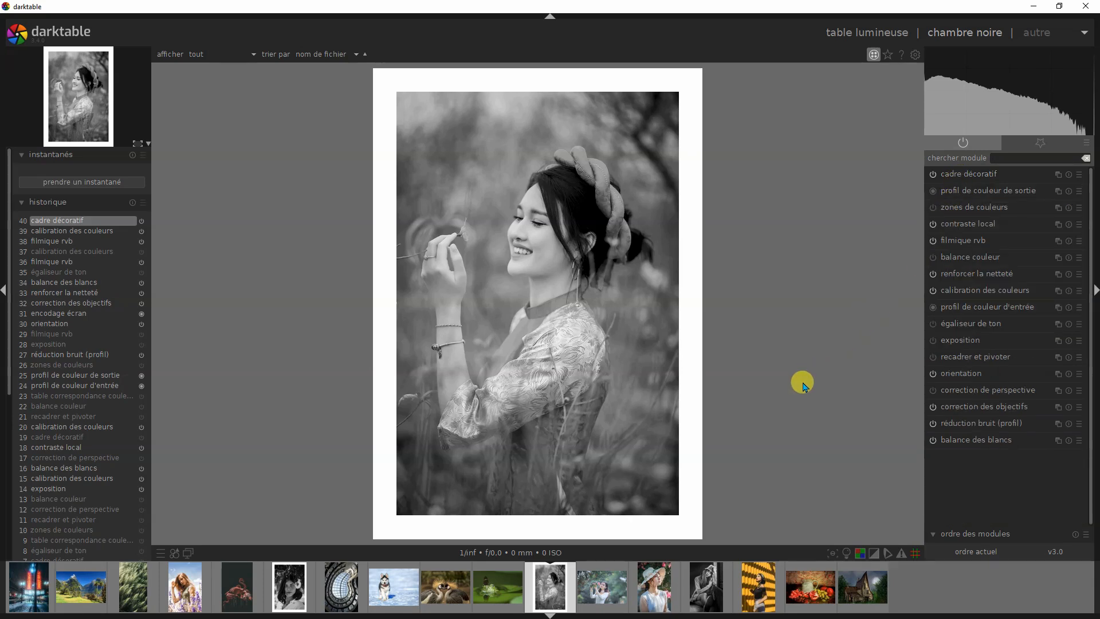
Step: Set the saturation mix's red and green inputs of calibration des couleurs to -1.000 and briefly check the portrait with the clipping indicator
{"action": "left_click", "coordinate": [994, 291]}
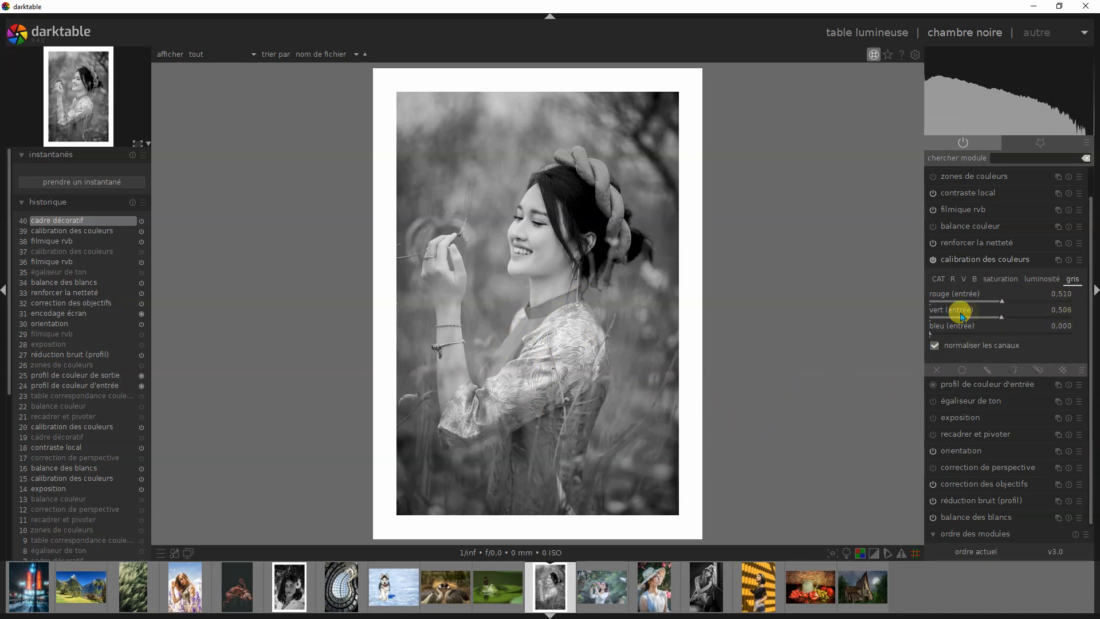
{"action": "left_click", "coordinate": [1001, 279]}
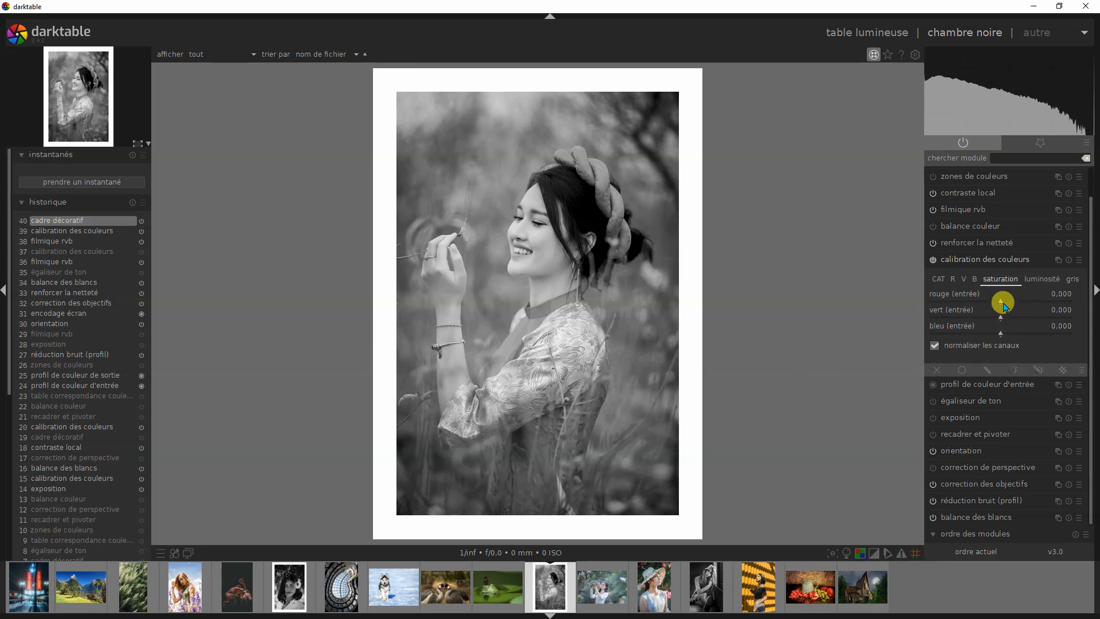
{"action": "left_click_drag", "start_coordinate": [1001, 306], "coordinate": [880, 310]}
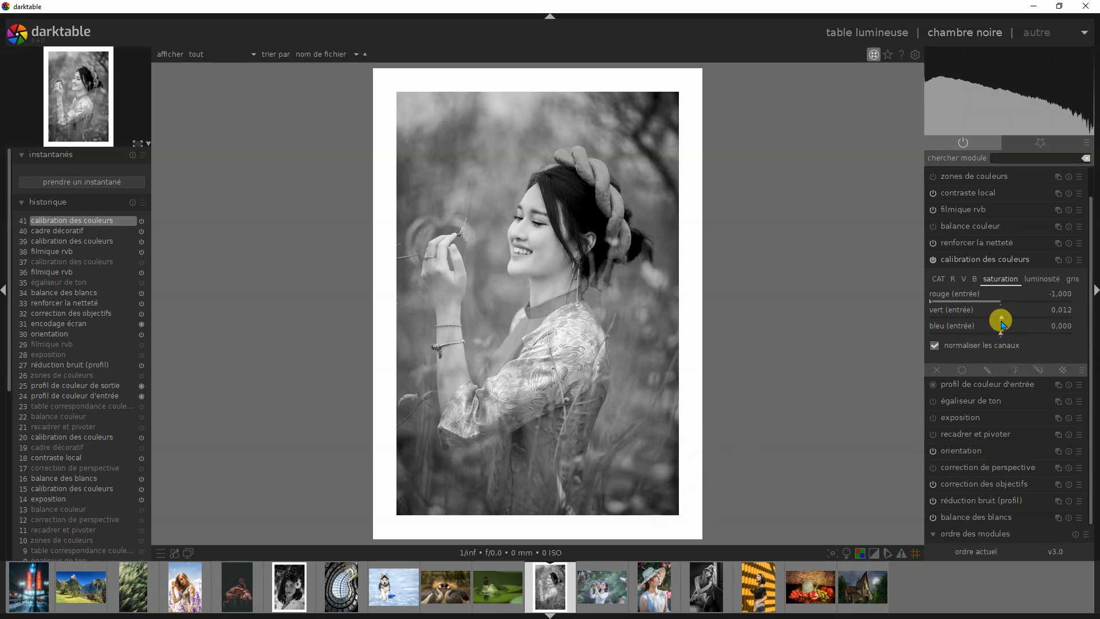
{"action": "left_click_drag", "start_coordinate": [987, 323], "coordinate": [882, 322]}
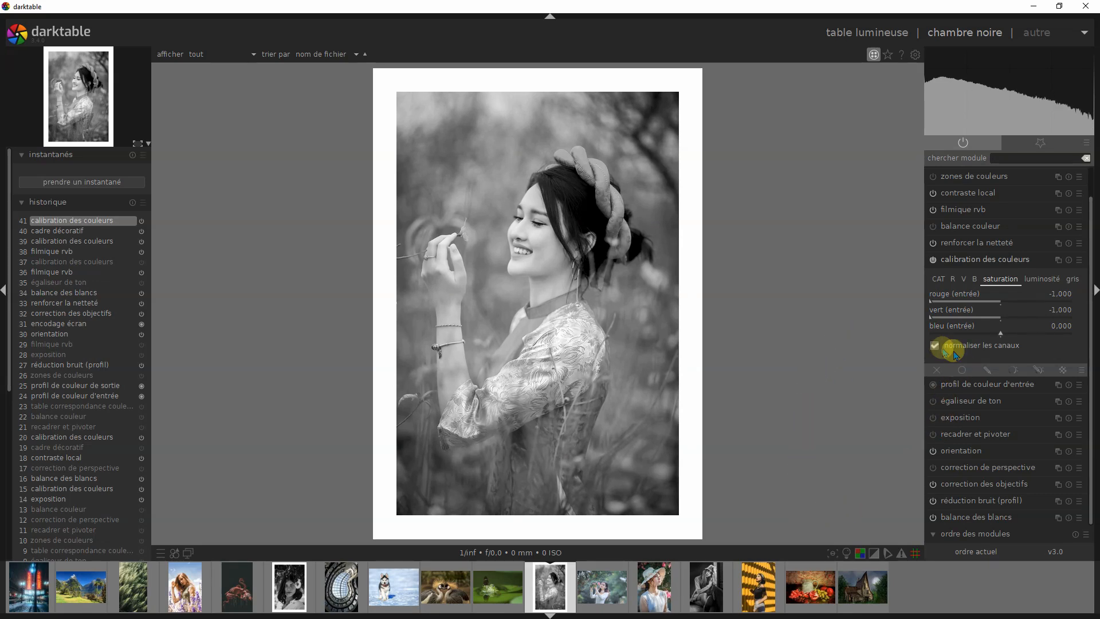
{"action": "left_click", "coordinate": [874, 557]}
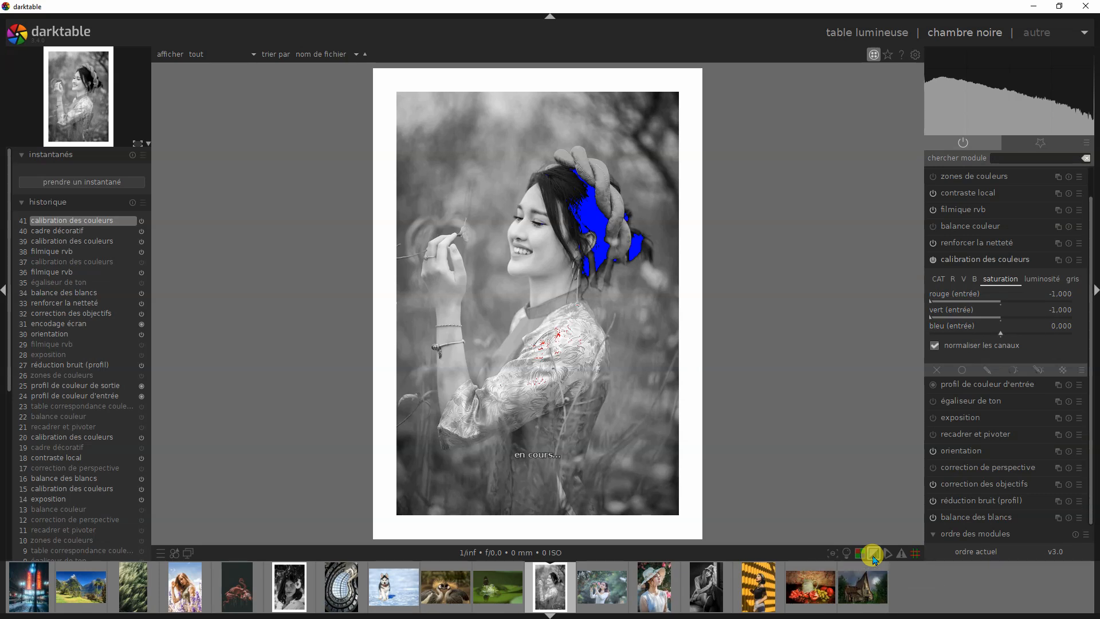
{"action": "left_click", "coordinate": [873, 557]}
Step: In the luminosité mix, set red to 0.390 and green to 0.245, and check the portrait for clipping
{"action": "left_click", "coordinate": [1041, 279]}
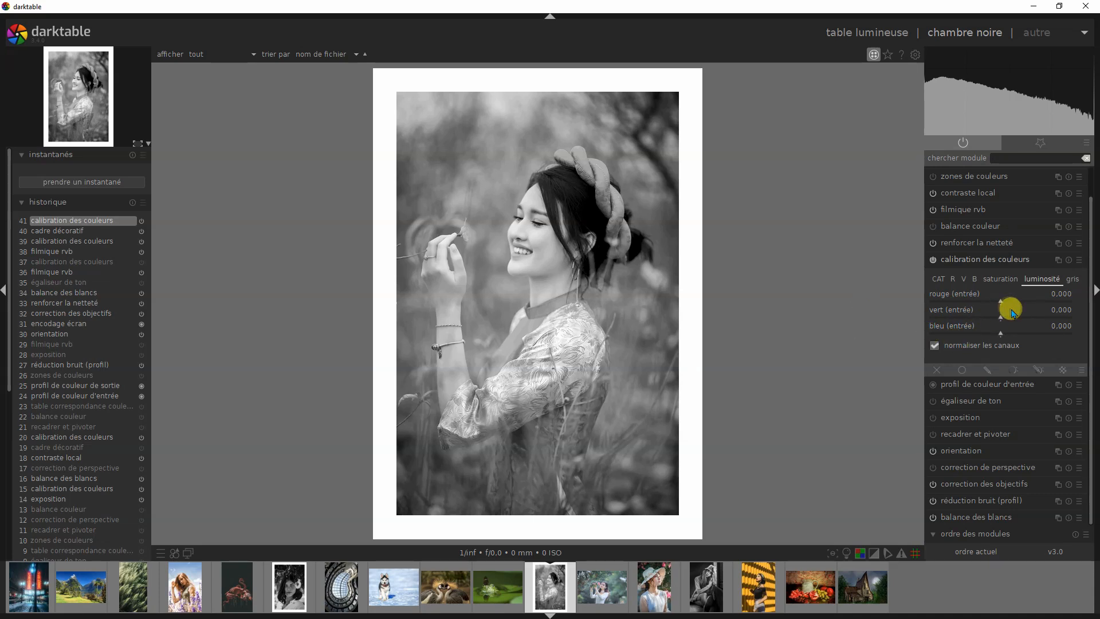
{"action": "left_click_drag", "start_coordinate": [1014, 304], "coordinate": [1030, 301]}
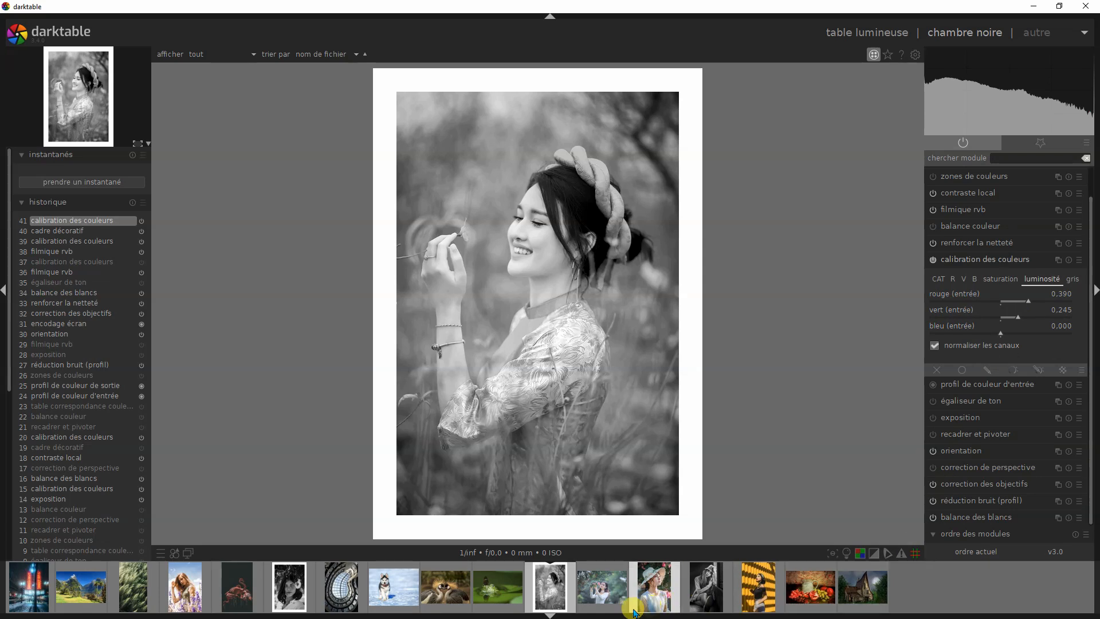
{"action": "left_click", "coordinate": [875, 552]}
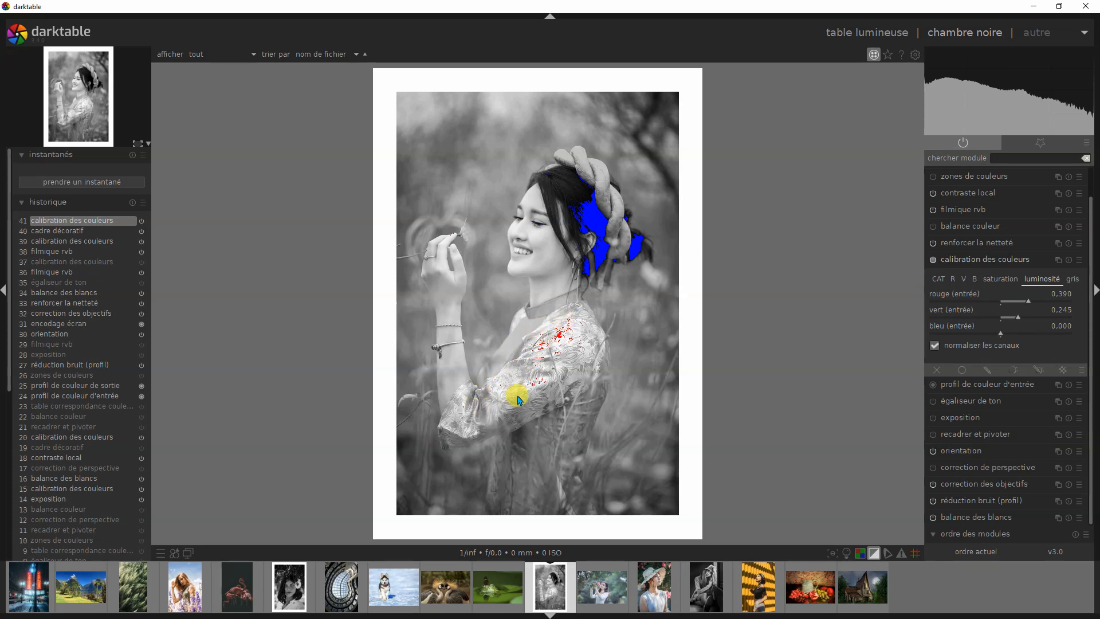
{"action": "left_click", "coordinate": [979, 259]}
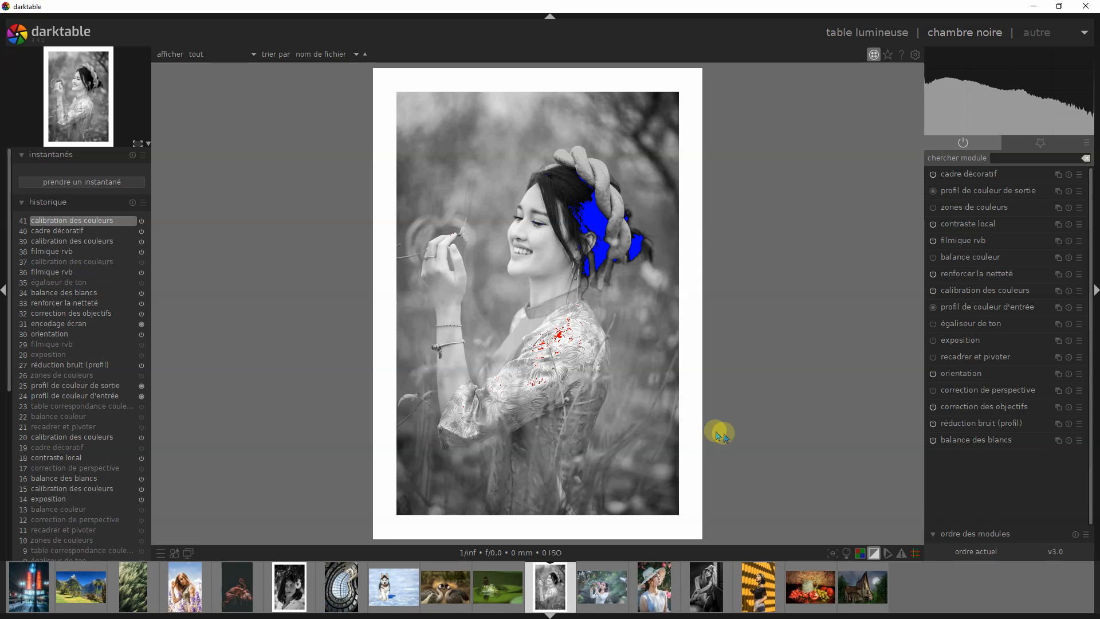
{"action": "left_click", "coordinate": [873, 552]}
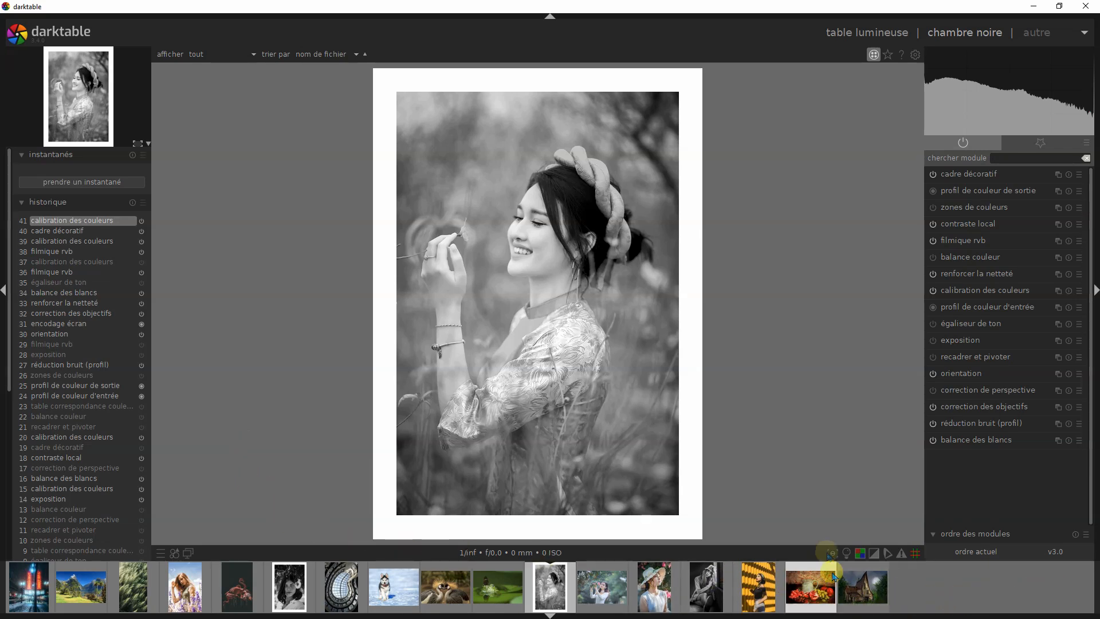
Step: Open the portrait of the seated girl in the checked hat and return to its balance des blancs history entry
{"action": "left_click", "coordinate": [707, 594]}
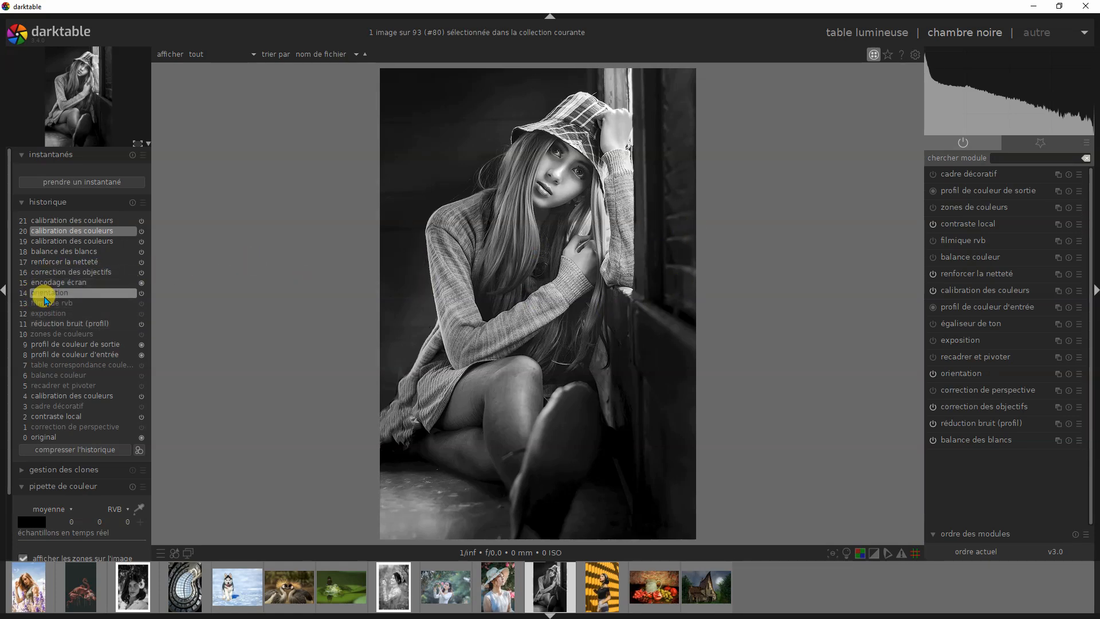
{"action": "left_click", "coordinate": [52, 253]}
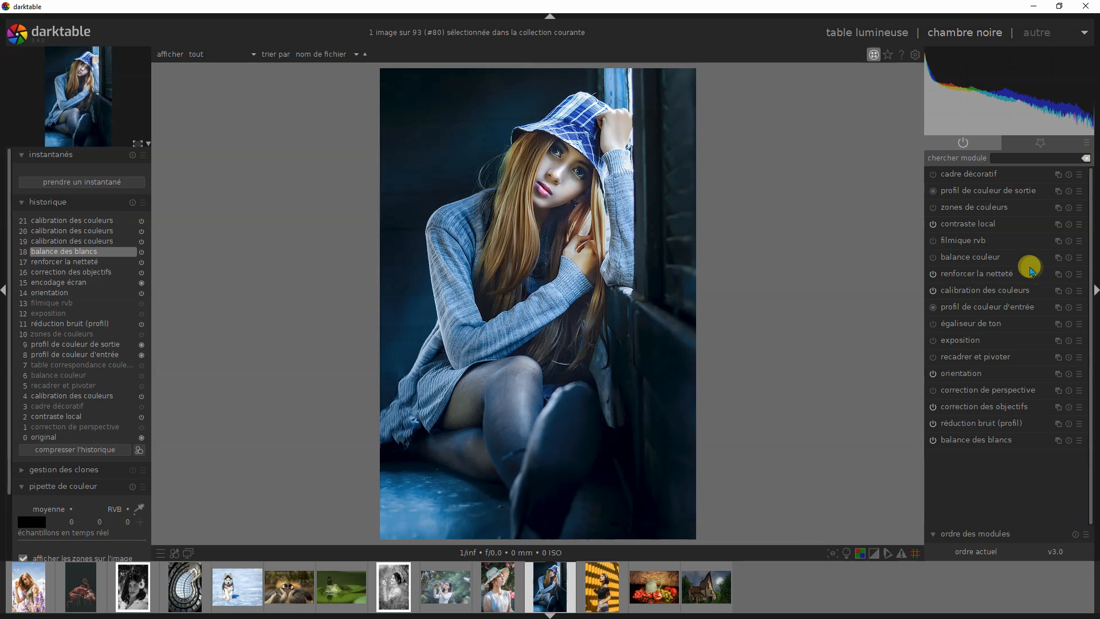
Step: In calibration des couleurs, try a gris mix with red at 1.000, return it to 0.000, and set green to 1.000
{"action": "left_click", "coordinate": [981, 291]}
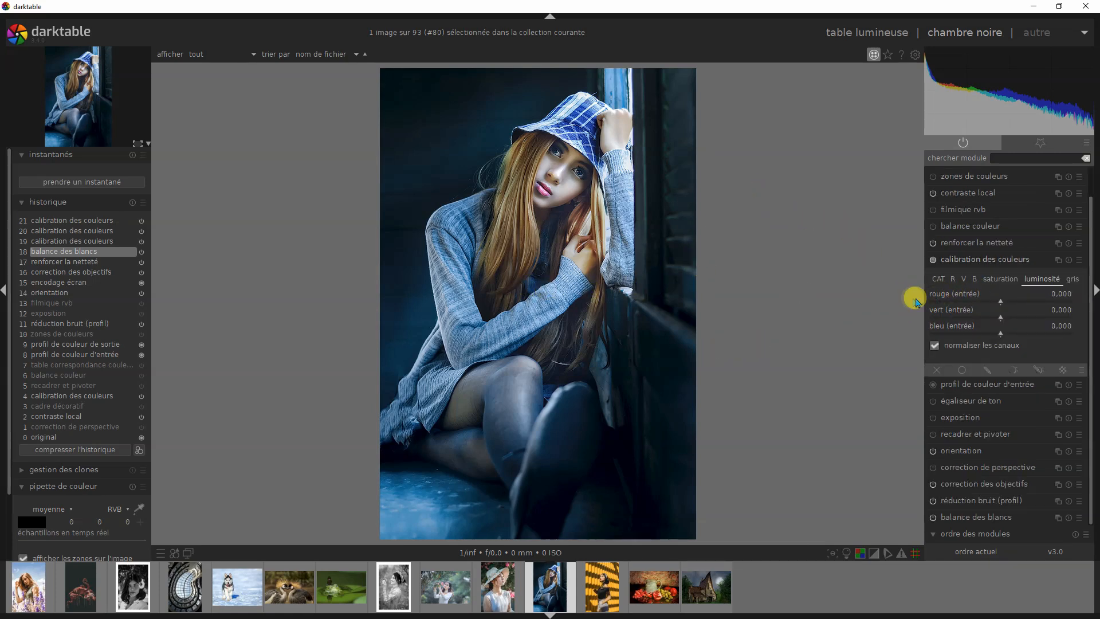
{"action": "left_click", "coordinate": [1001, 304]}
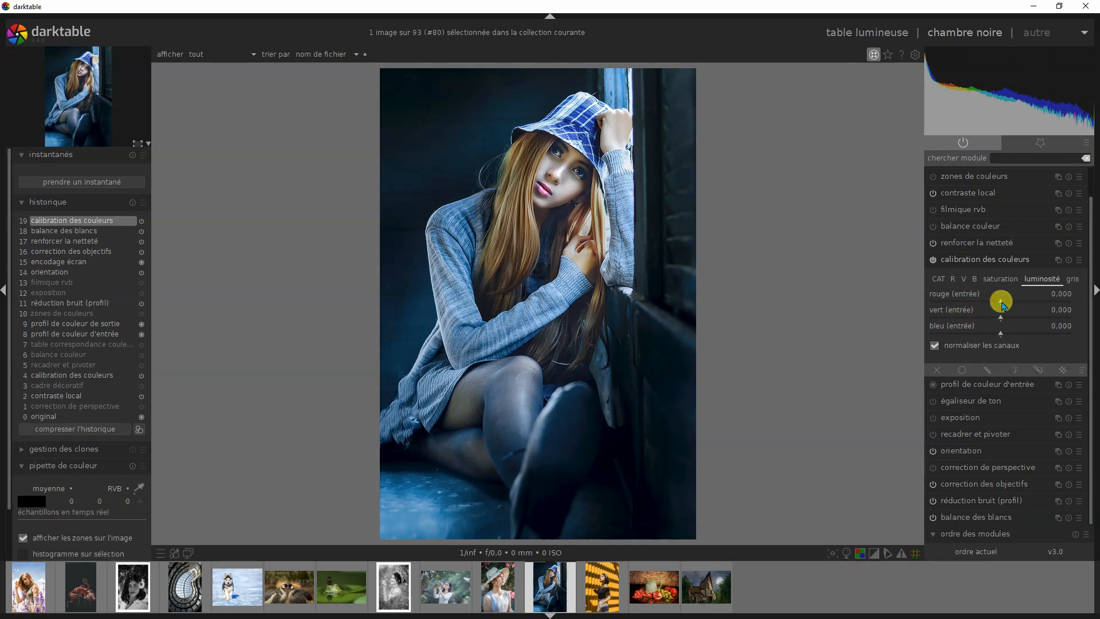
{"action": "left_click", "coordinate": [1072, 279]}
{"action": "left_click_drag", "start_coordinate": [930, 304], "coordinate": [1076, 305]}
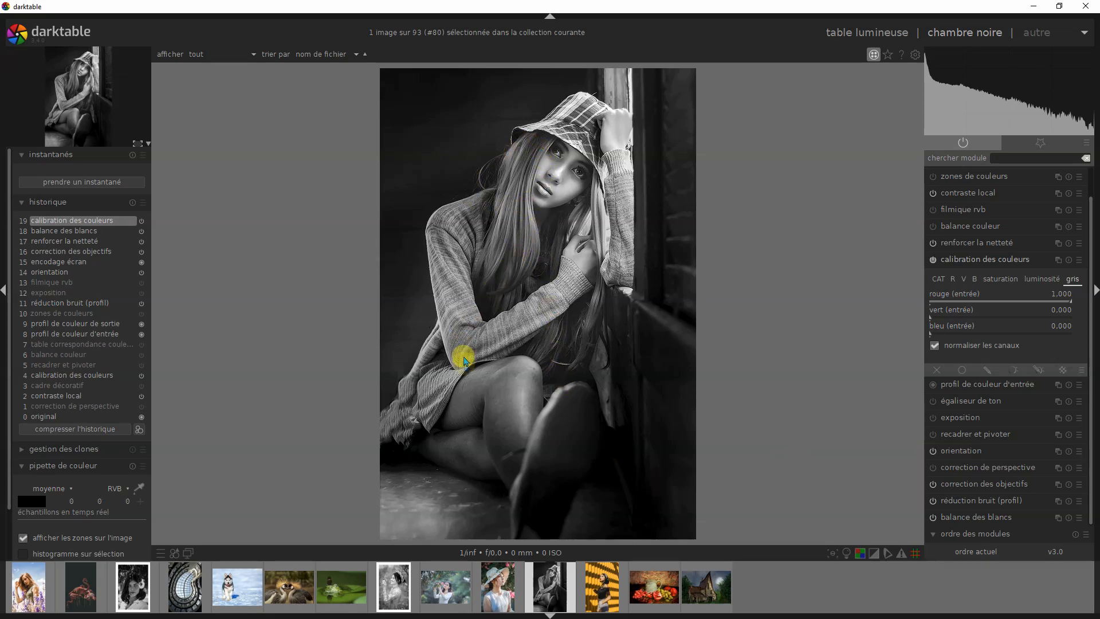
{"action": "left_click_drag", "start_coordinate": [1070, 305], "coordinate": [922, 318]}
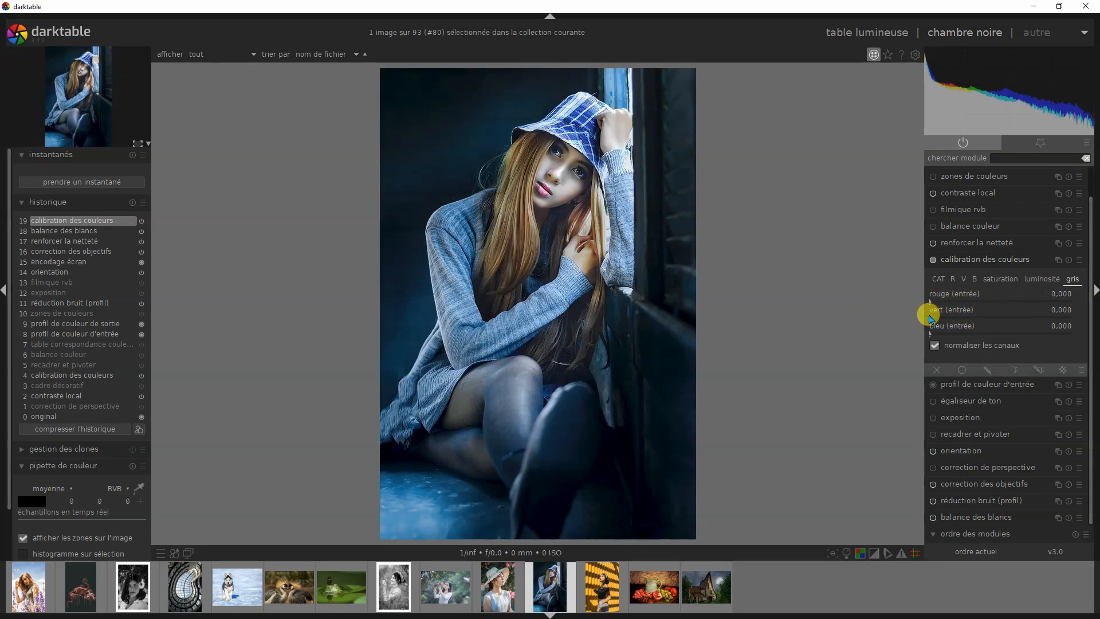
{"action": "left_click_drag", "start_coordinate": [980, 317], "coordinate": [1079, 318]}
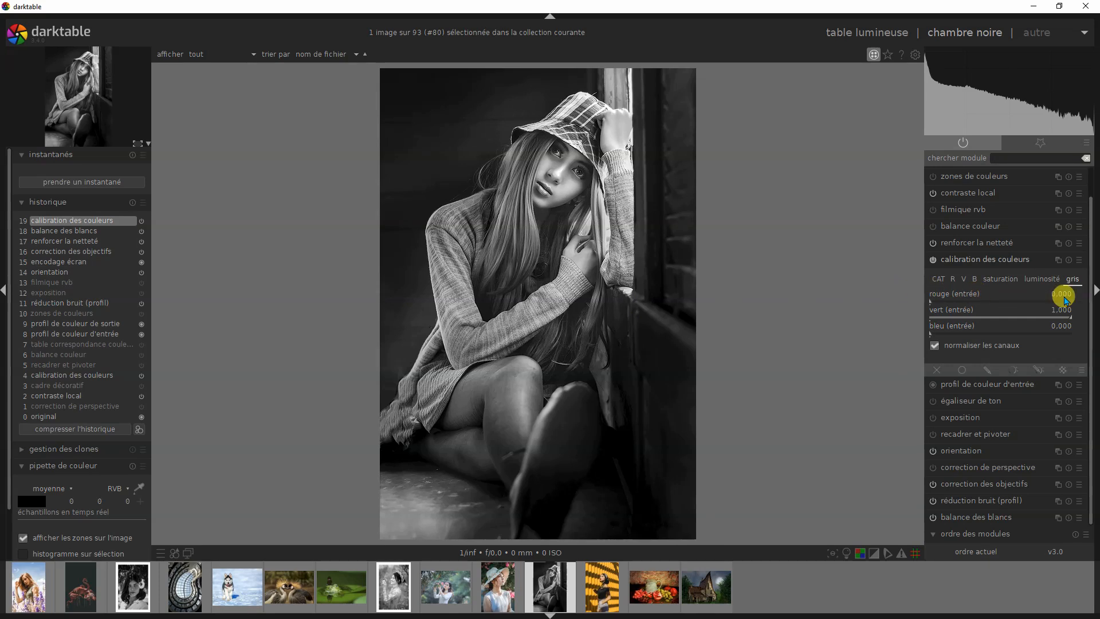
Step: In calibration des couleurs, set the gris mix to red 1.000 and green 0.000 for the seated girl portrait
{"action": "mouse_move", "coordinate": [1060, 315]}
{"action": "left_mouse_down"}
{"action": "mouse_move", "coordinate": [888, 319]}
{"action": "mouse_move", "coordinate": [1067, 312]}
{"action": "left_mouse_up"}
{"action": "left_click", "coordinate": [967, 260]}
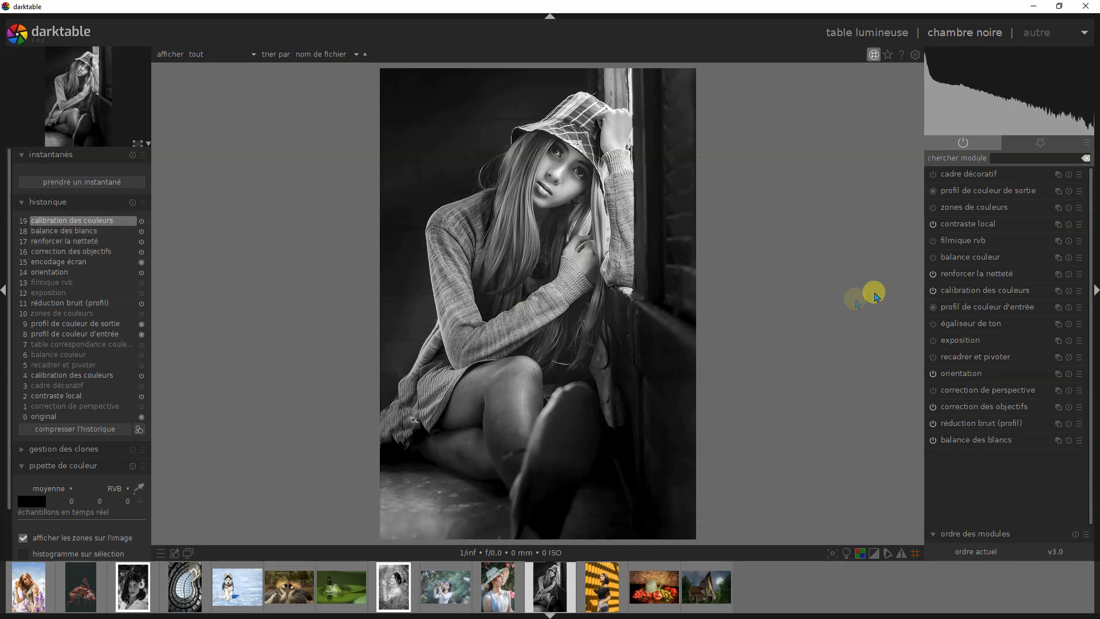
{"action": "left_click", "coordinate": [970, 292]}
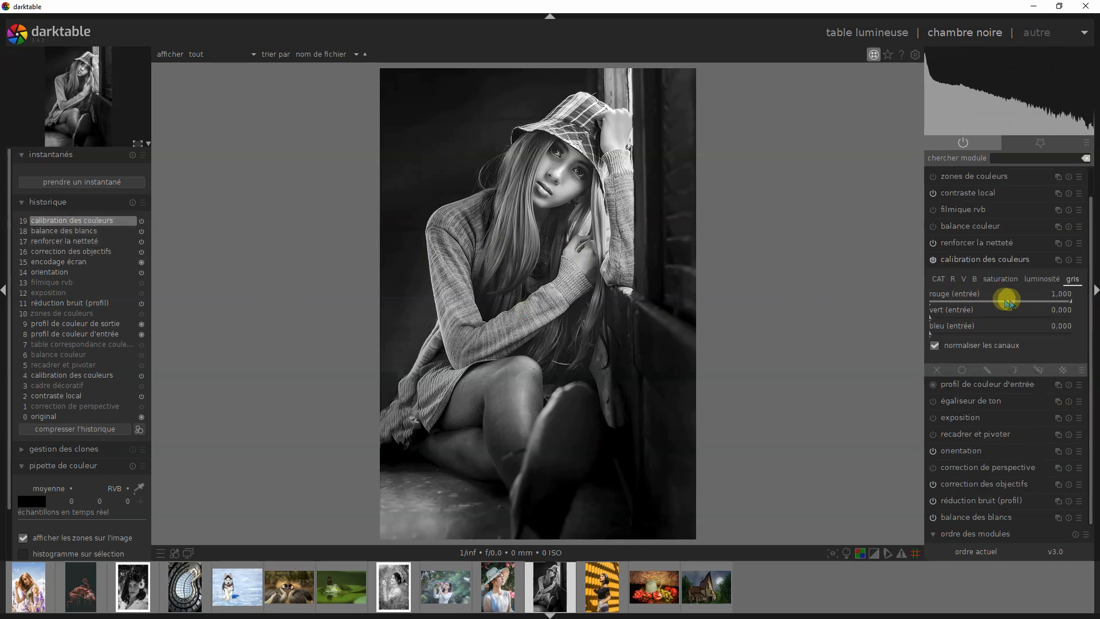
Step: Change the gris mix to red 0.000 and green 1.000 as a separate calibration des couleurs version
{"action": "double_click", "coordinate": [964, 295]}
{"action": "left_click_drag", "start_coordinate": [930, 315], "coordinate": [1087, 315]}
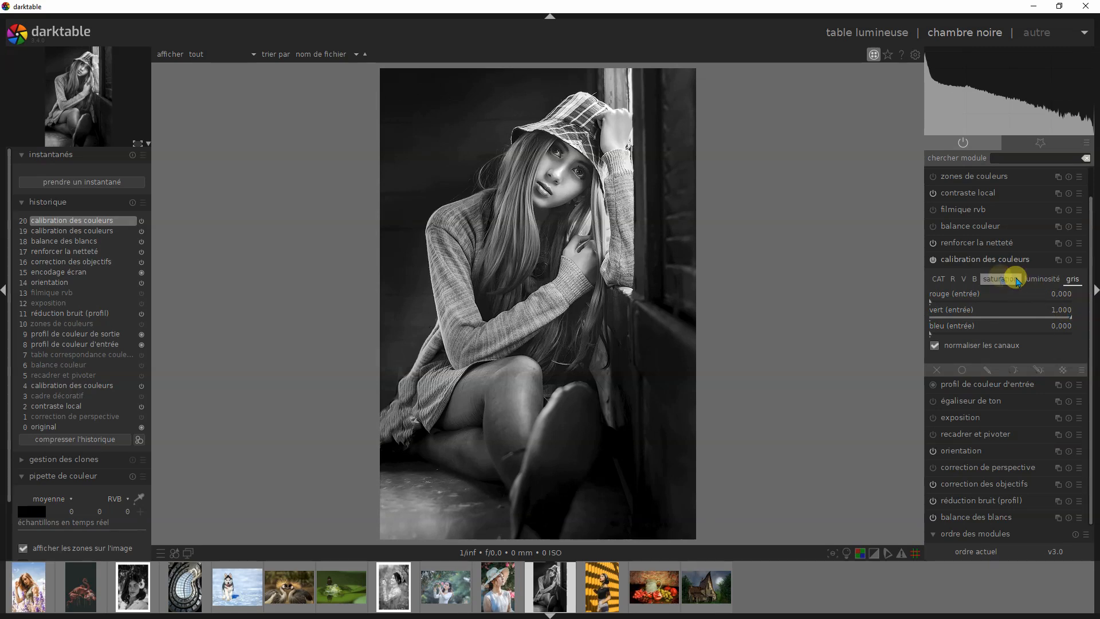
{"action": "left_click", "coordinate": [968, 262]}
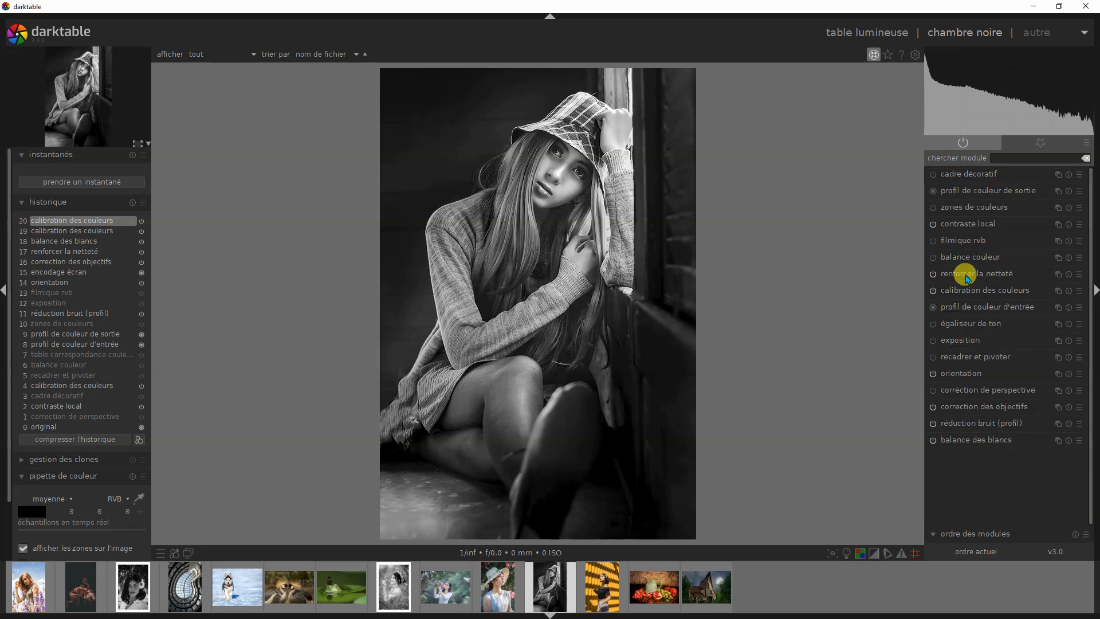
Step: Change the gris mix to green 0.000 and blue 1.000, and compare it with the green version through the history
{"action": "left_click", "coordinate": [965, 284]}
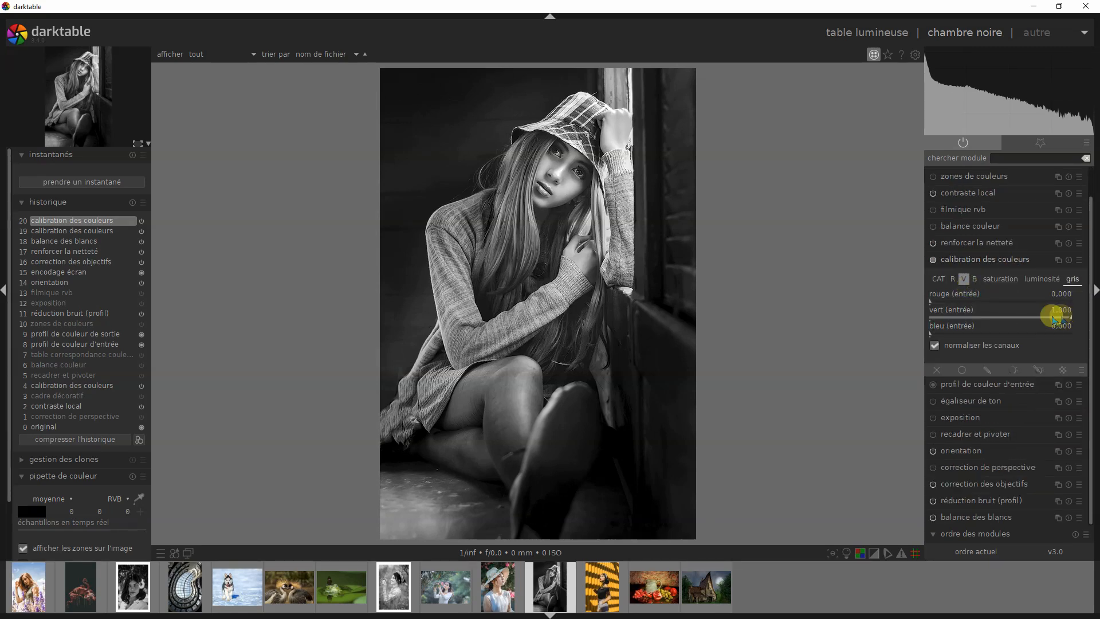
{"action": "left_click_drag", "start_coordinate": [1055, 317], "coordinate": [933, 338]}
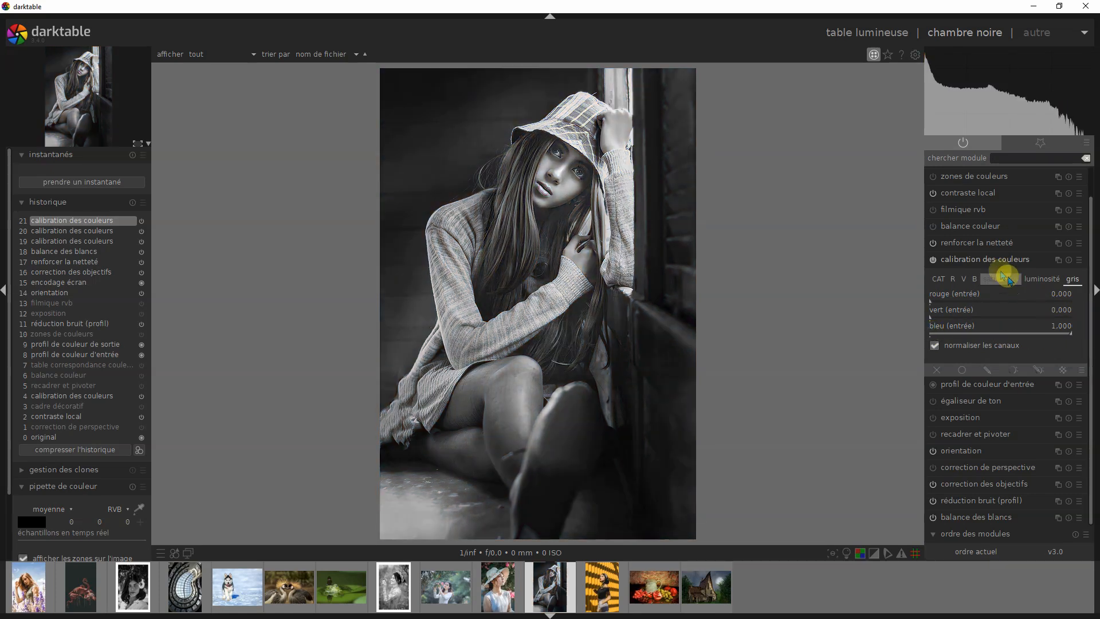
{"action": "left_click", "coordinate": [994, 259]}
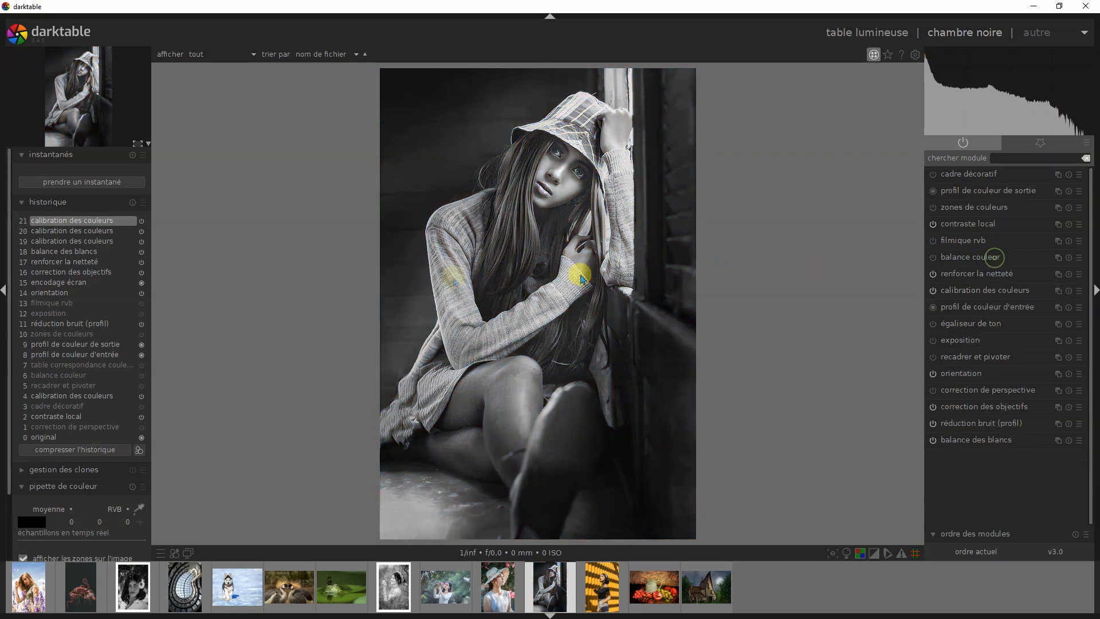
{"action": "left_click", "coordinate": [70, 241]}
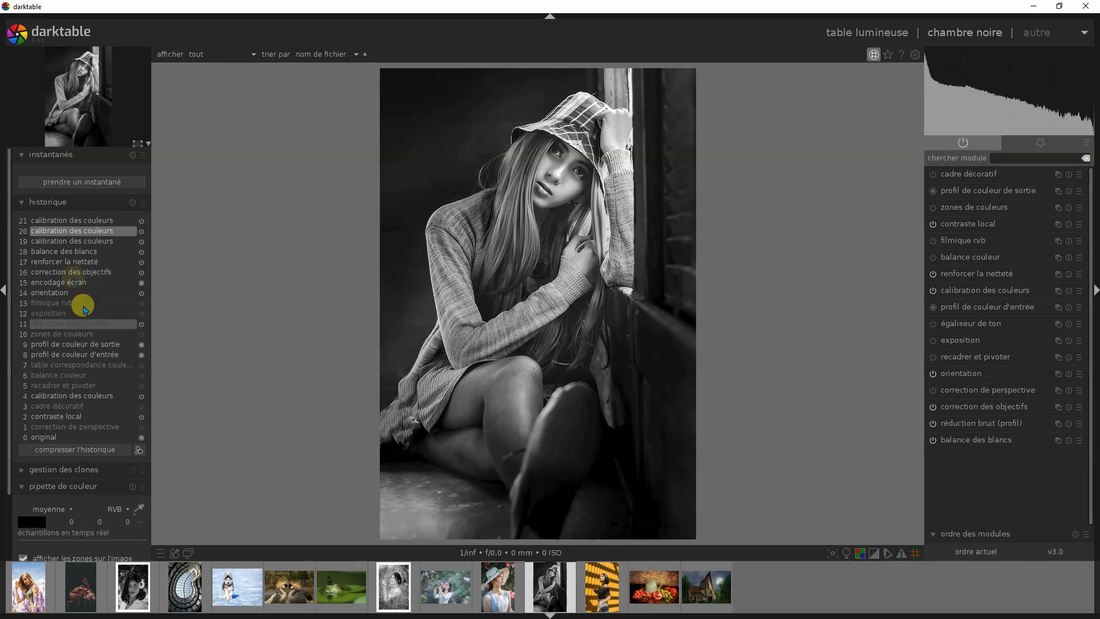
{"action": "left_click", "coordinate": [84, 221]}
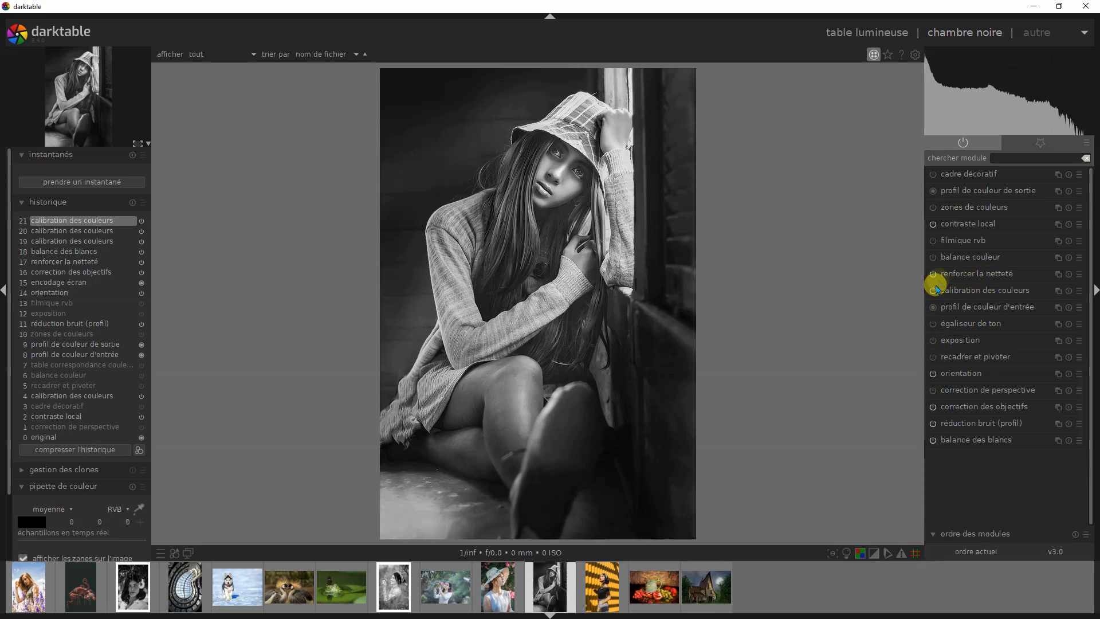
Step: Try adding a green input of 0.008 to the blue-only gris mix of calibration des couleurs
{"action": "left_click", "coordinate": [957, 291]}
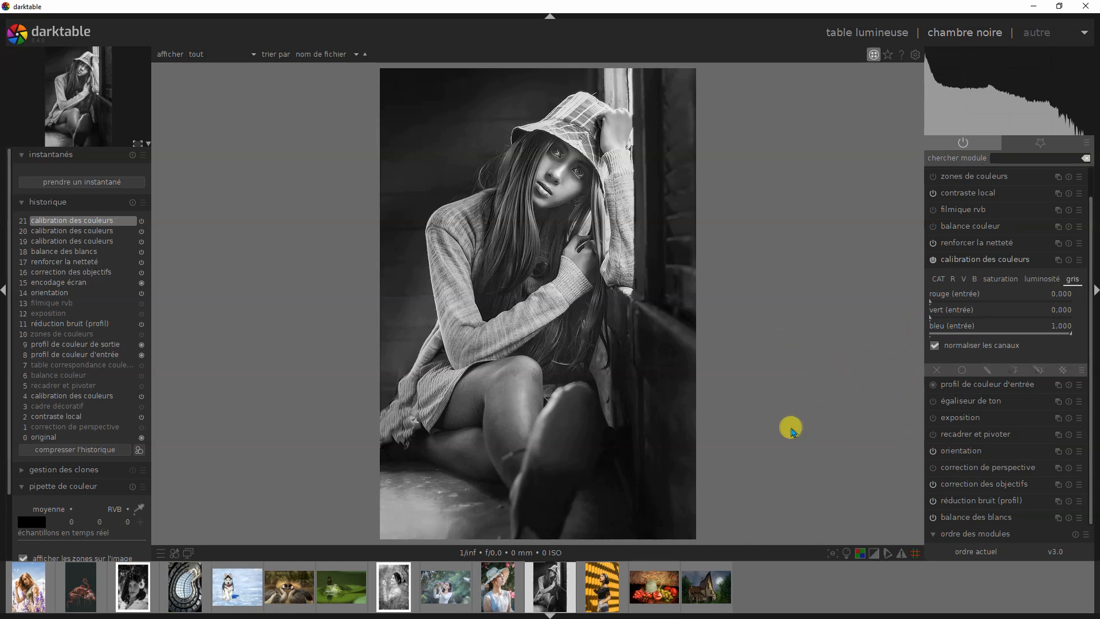
{"action": "left_click", "coordinate": [931, 318]}
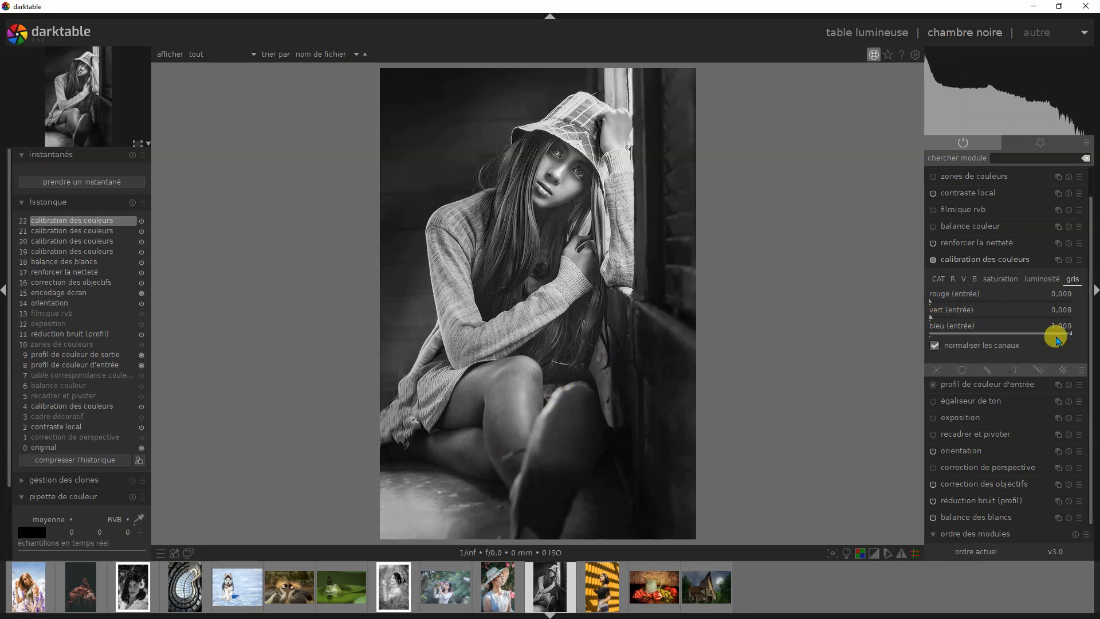
{"action": "left_click", "coordinate": [1057, 338]}
{"action": "left_click_drag", "start_coordinate": [934, 320], "coordinate": [909, 302]}
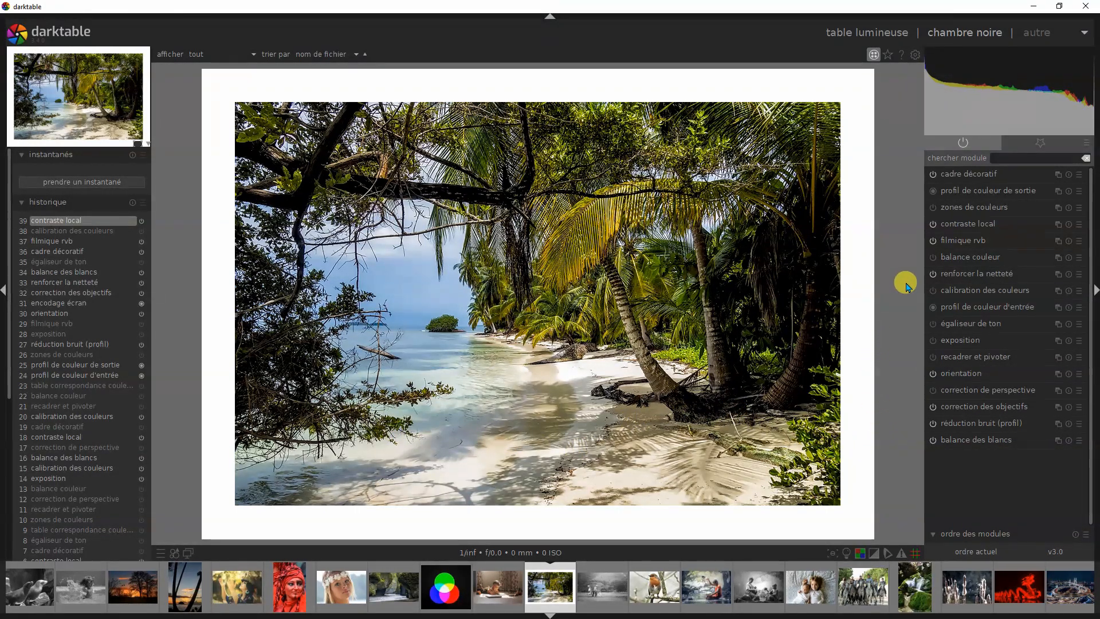
Step: Enable calibration des couleurs on the framed beach photo, try the gris red input at 0.000, and raise red again
{"action": "left_click", "coordinate": [933, 291]}
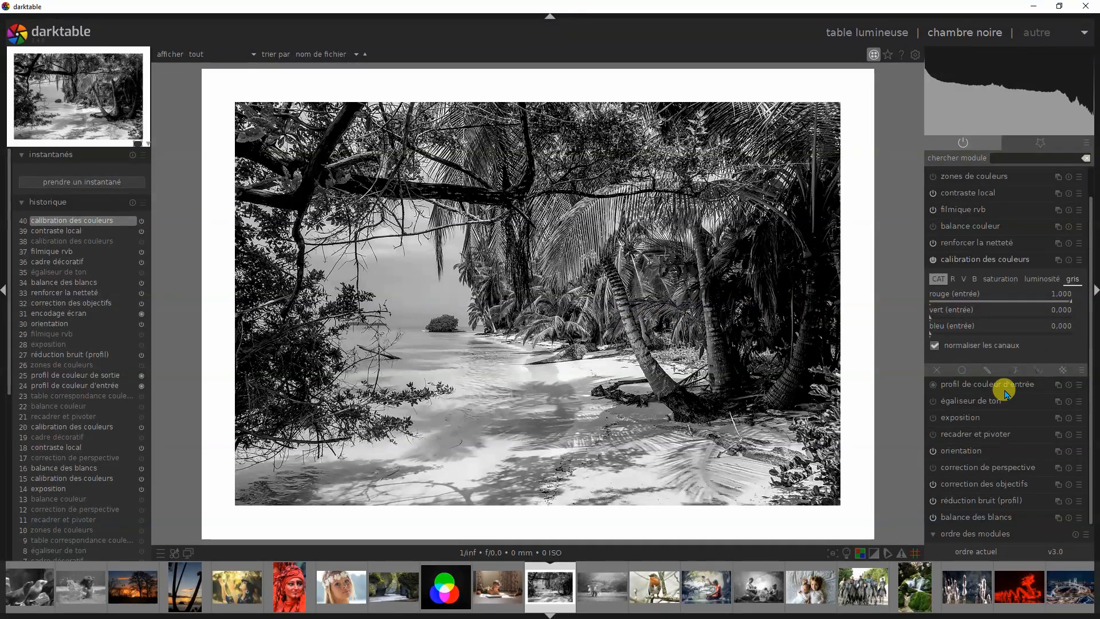
{"action": "left_click_drag", "start_coordinate": [1063, 312], "coordinate": [882, 319]}
{"action": "left_click_drag", "start_coordinate": [1066, 305], "coordinate": [916, 305]}
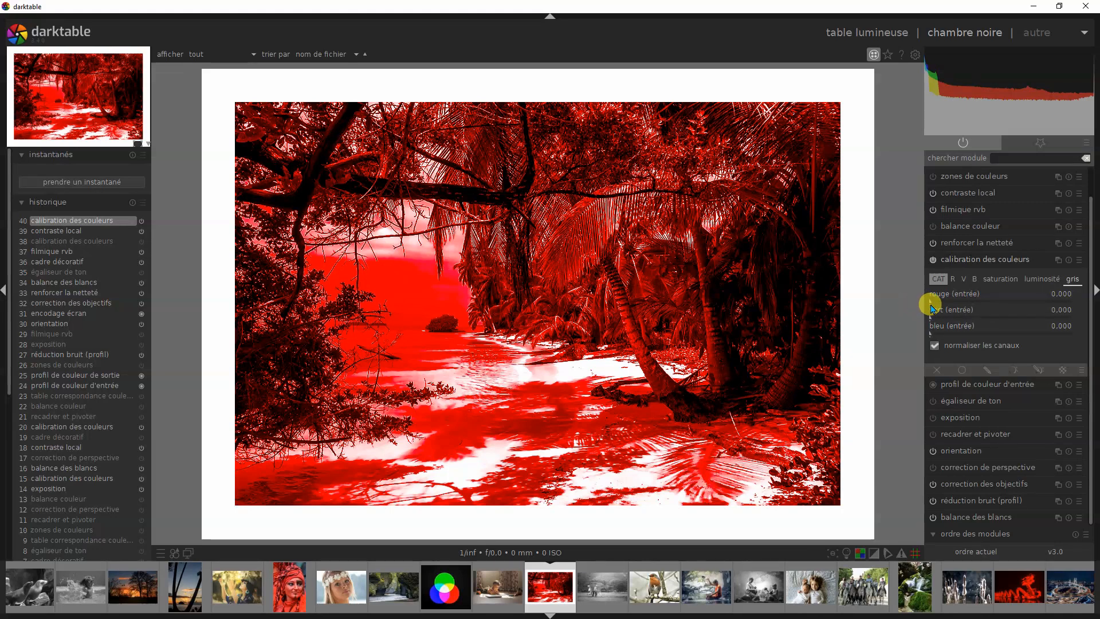
{"action": "double_click", "coordinate": [1067, 303]}
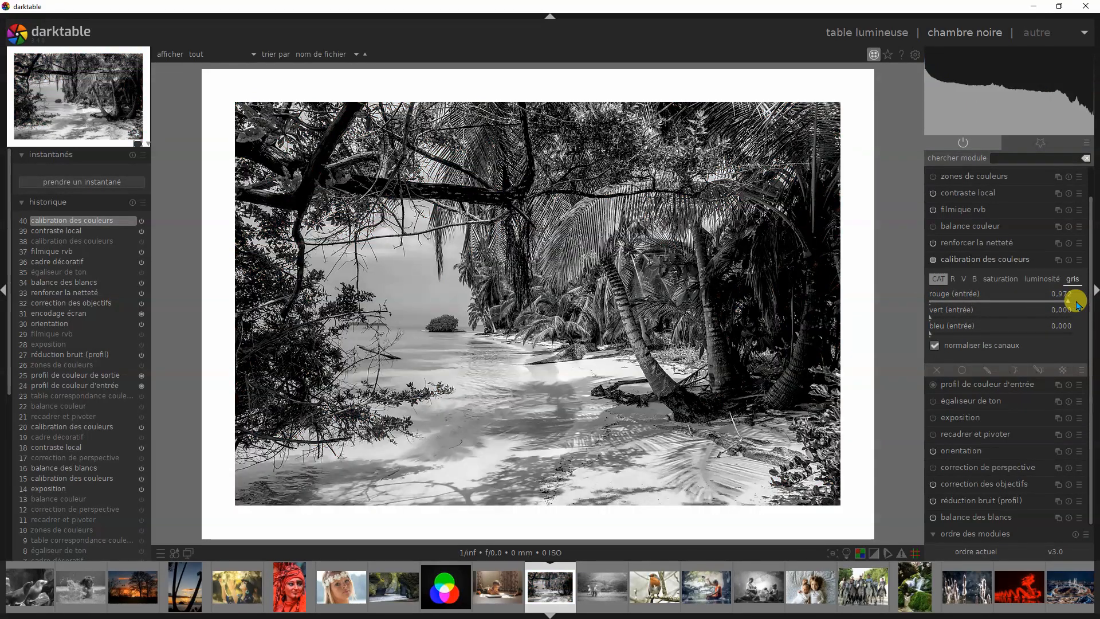
Step: Apply the VERT preset of calibration des couleurs and reveal its filter colour by setting the gris green input to 0.000
{"action": "left_click", "coordinate": [1078, 264]}
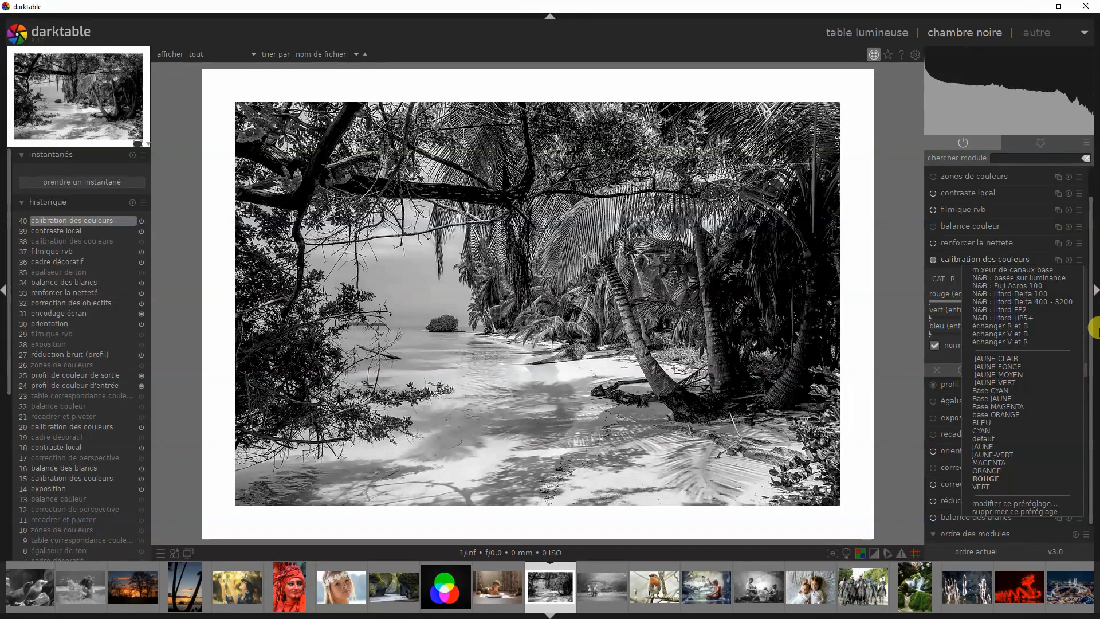
{"action": "left_click", "coordinate": [990, 488]}
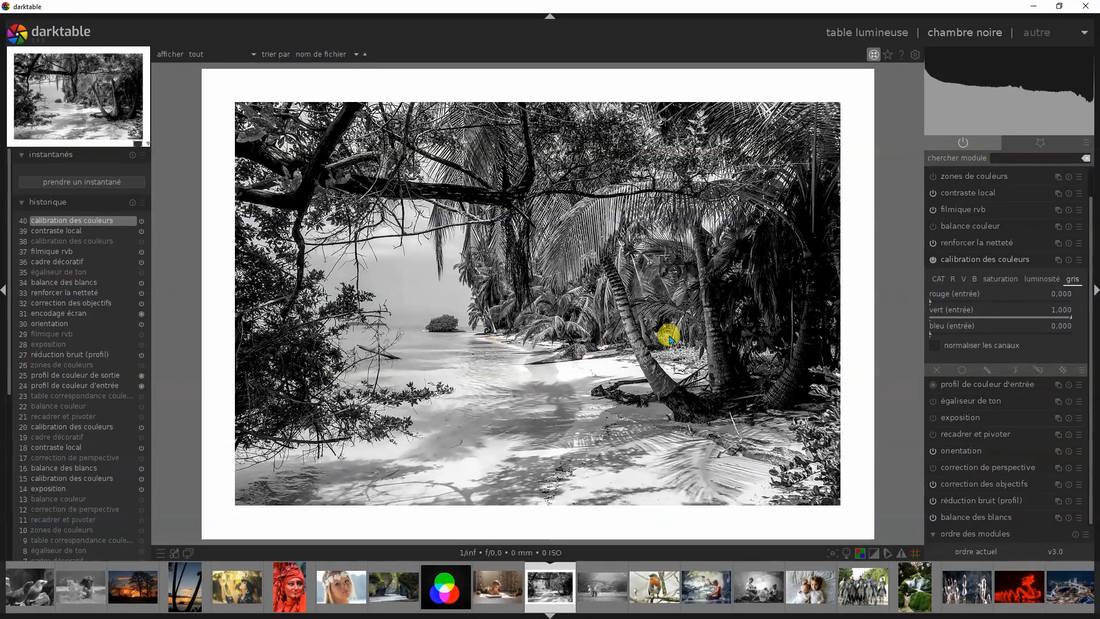
{"action": "left_click_drag", "start_coordinate": [1070, 314], "coordinate": [928, 319]}
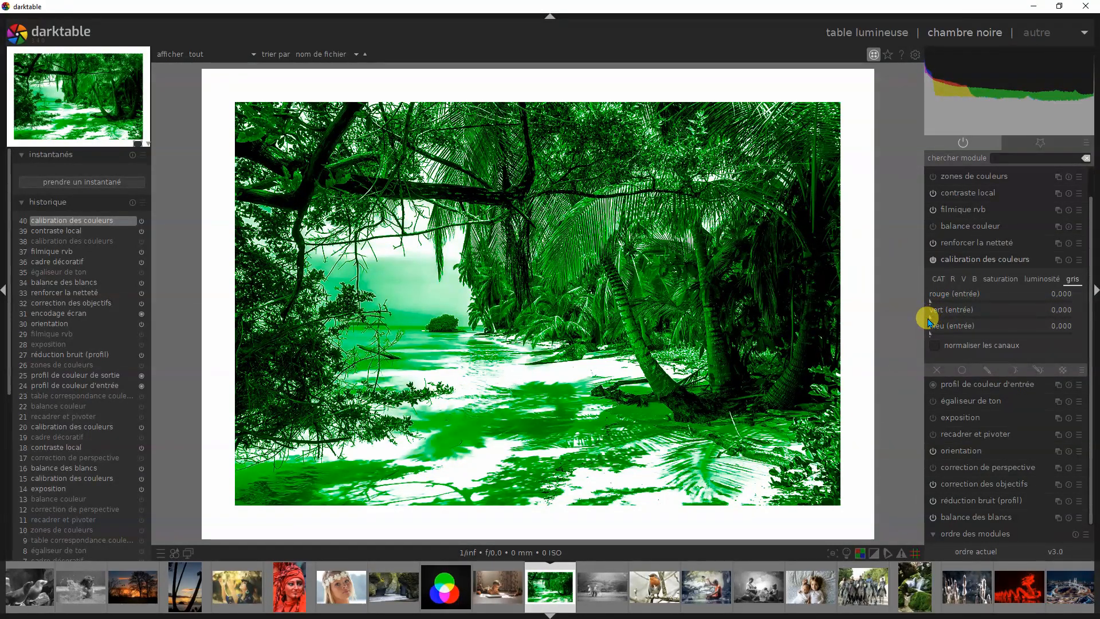
Step: Apply the JAUNE MOYEN preset and reveal its filter colour by resetting the gris red and green inputs to 0.000
{"action": "left_click", "coordinate": [1075, 260]}
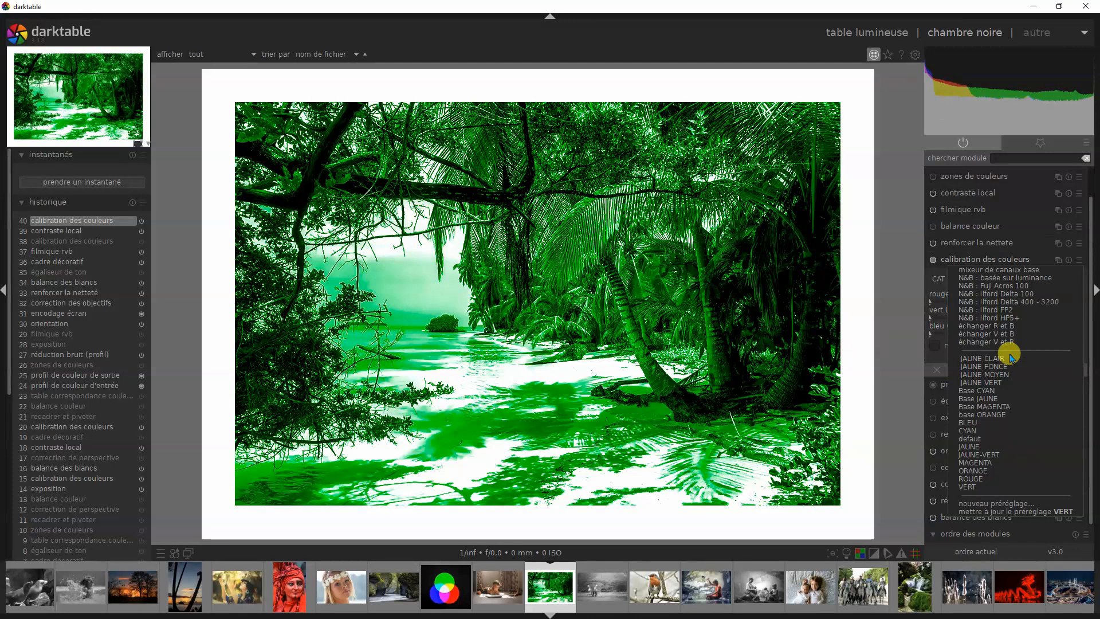
{"action": "left_click", "coordinate": [996, 375]}
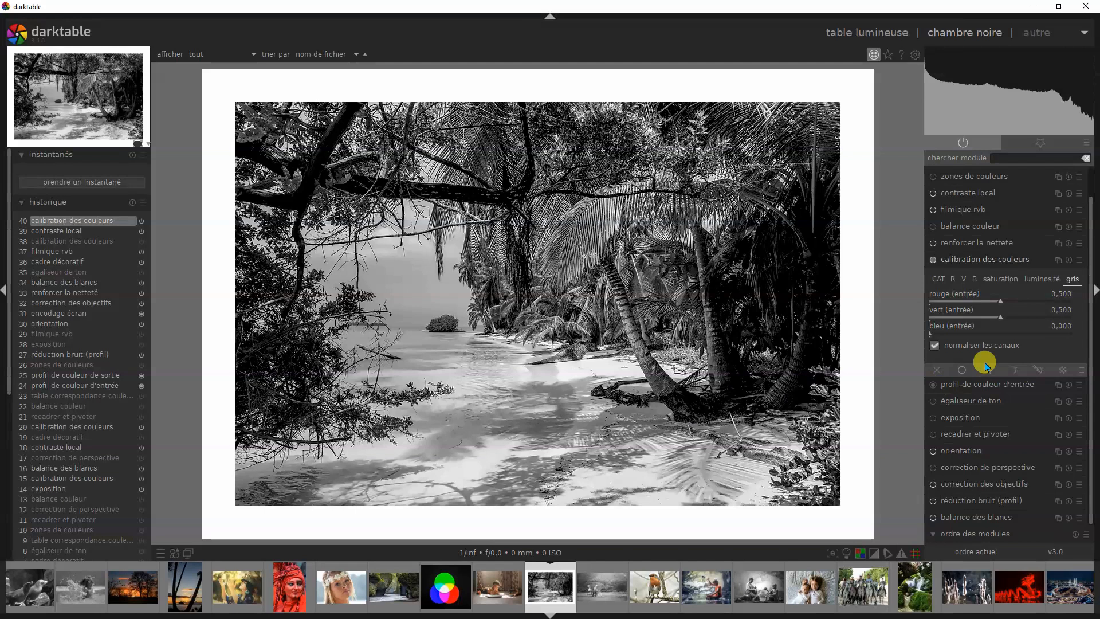
{"action": "double_click", "coordinate": [985, 302]}
{"action": "double_click", "coordinate": [1002, 314]}
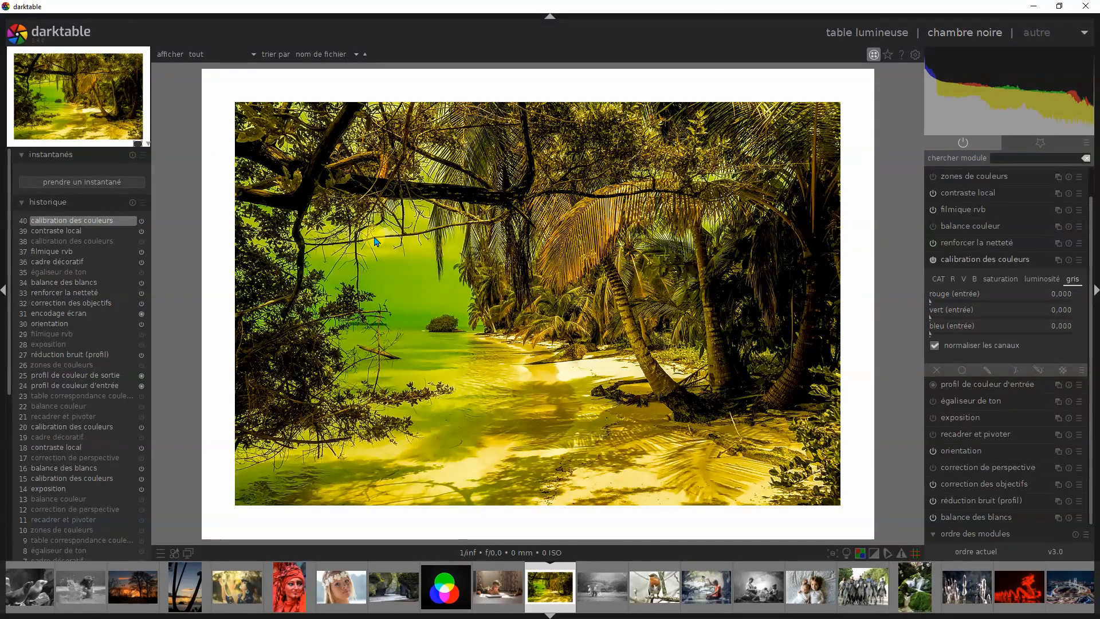
Step: Apply the ROUGE preset of calibration des couleurs to the beach photo, followed by the MAGENTA preset for comparison
{"action": "left_click", "coordinate": [1081, 261]}
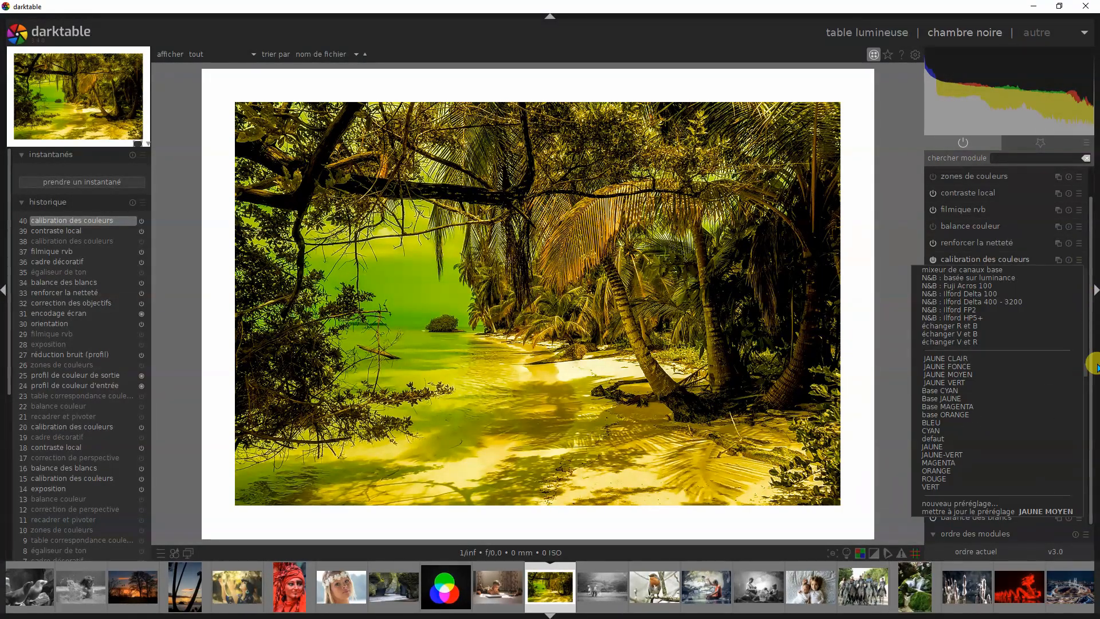
{"action": "left_click", "coordinate": [956, 481]}
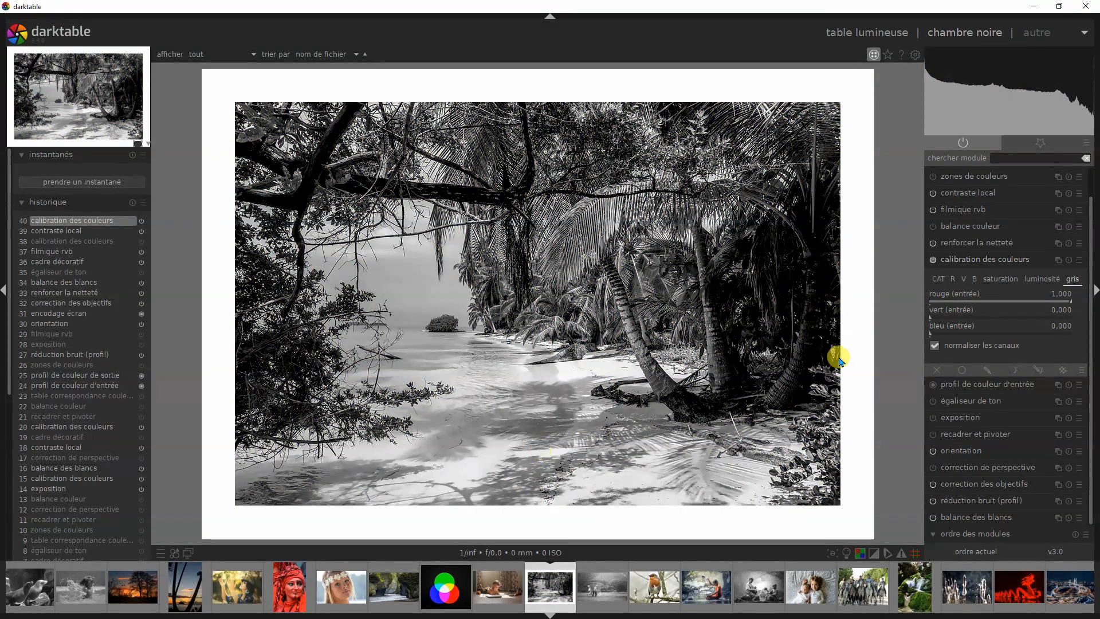
{"action": "left_click", "coordinate": [1078, 262]}
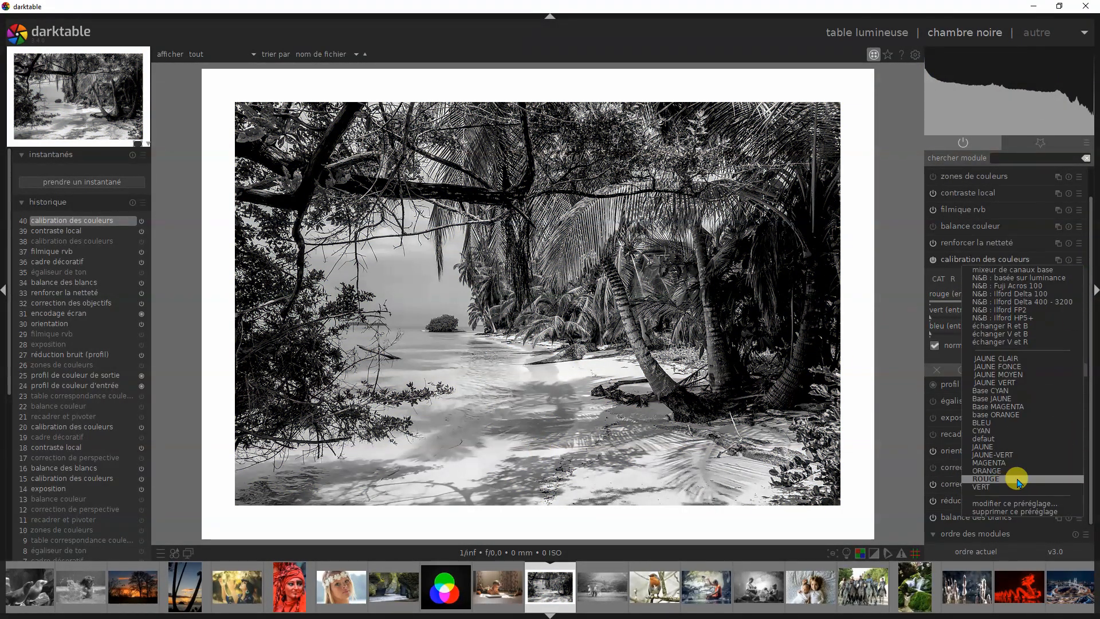
{"action": "left_click", "coordinate": [988, 462]}
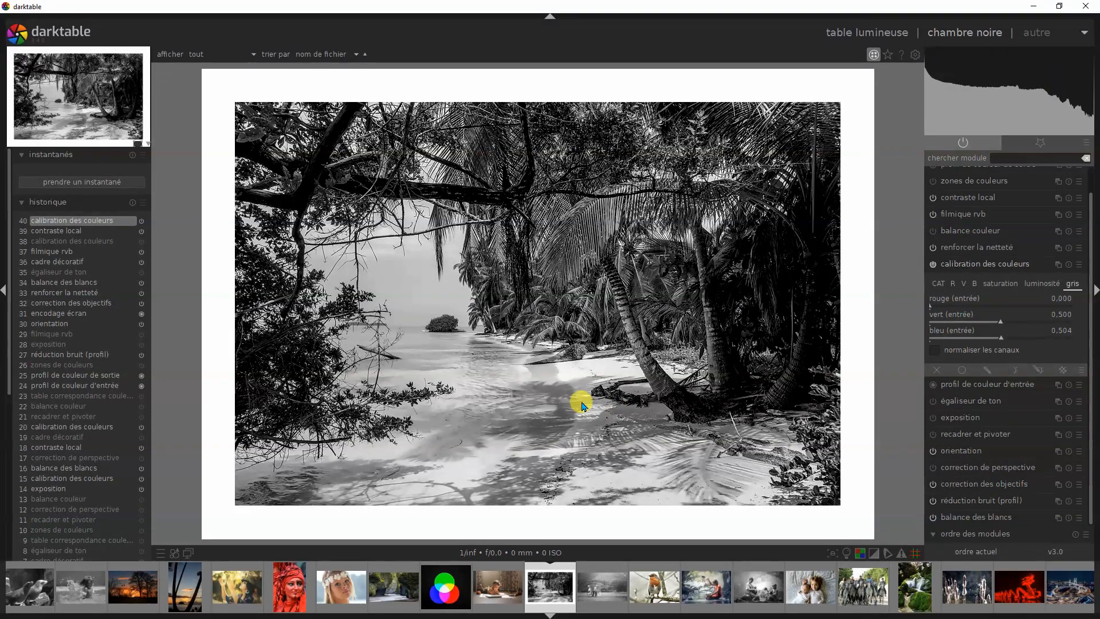
Step: Replace the beach photo's calibration des couleurs preset with ORANGE
{"action": "left_click", "coordinate": [1083, 265]}
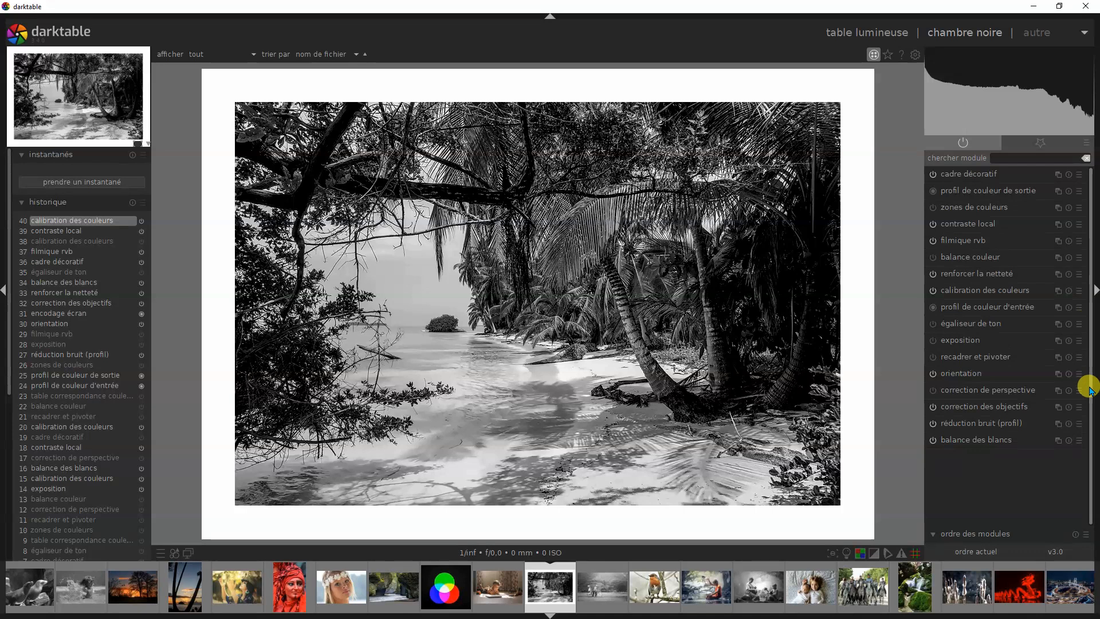
{"action": "left_click", "coordinate": [958, 294]}
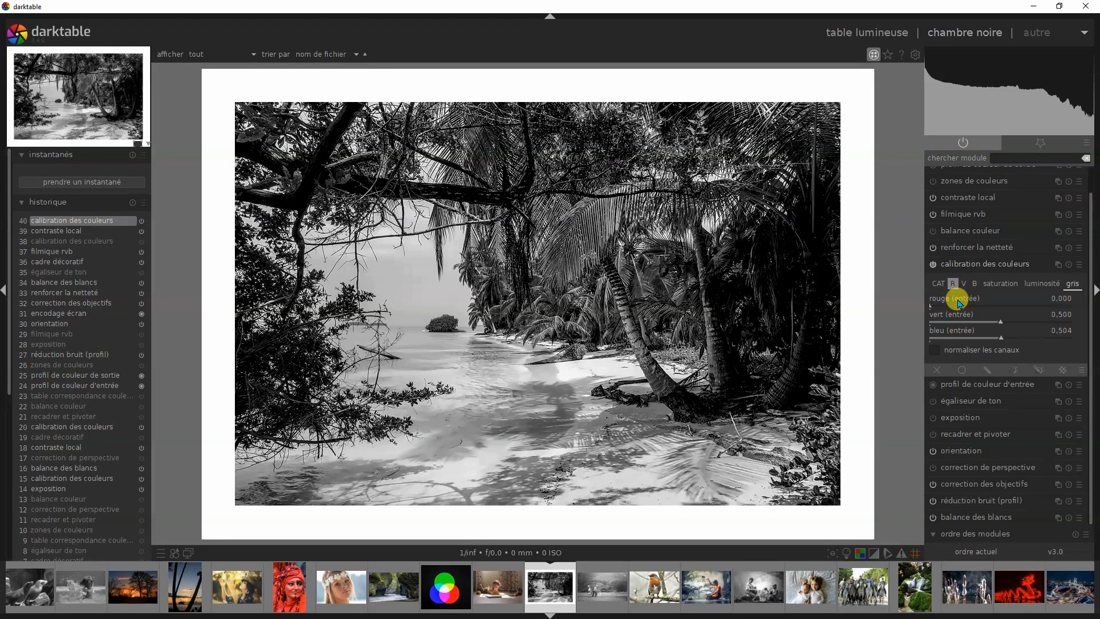
{"action": "left_click", "coordinate": [1084, 268]}
{"action": "left_click", "coordinate": [1001, 289]}
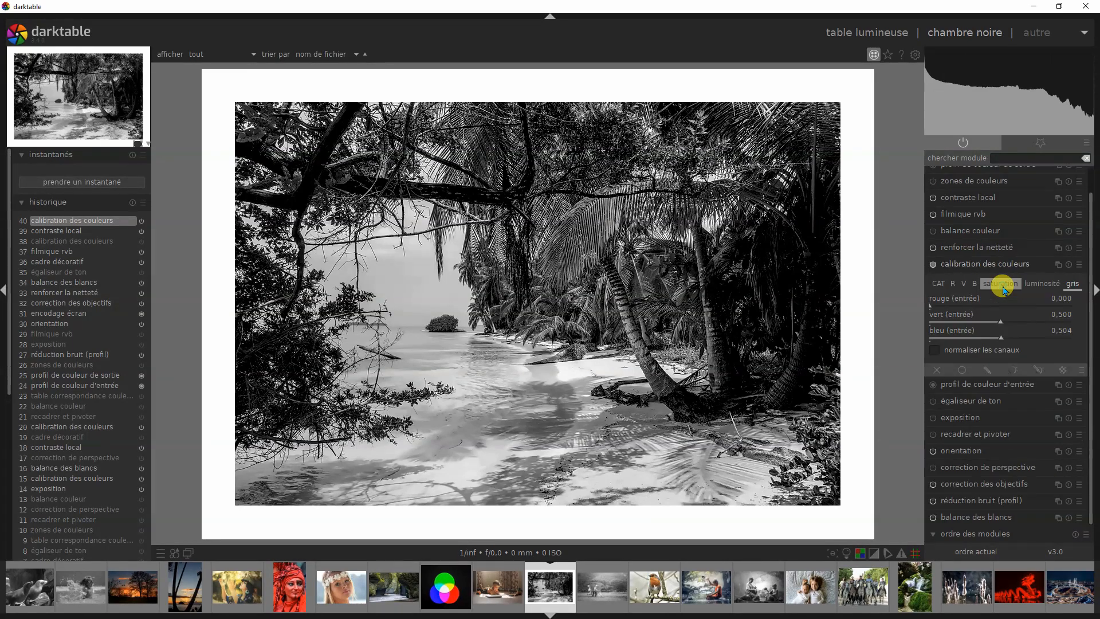
{"action": "left_click", "coordinate": [1079, 263]}
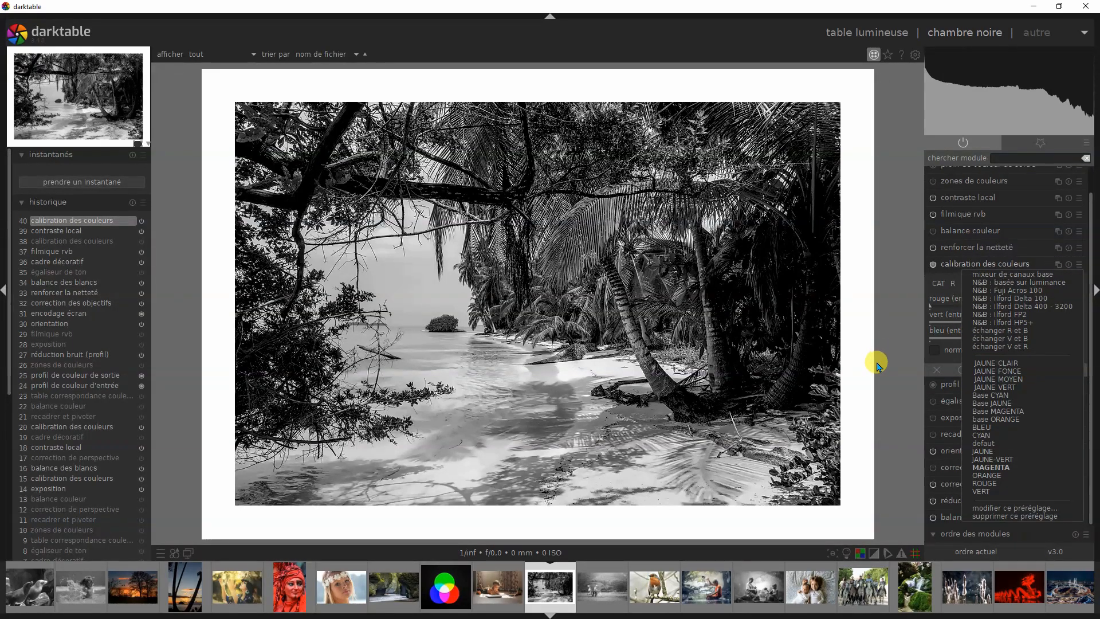
{"action": "left_click", "coordinate": [975, 476]}
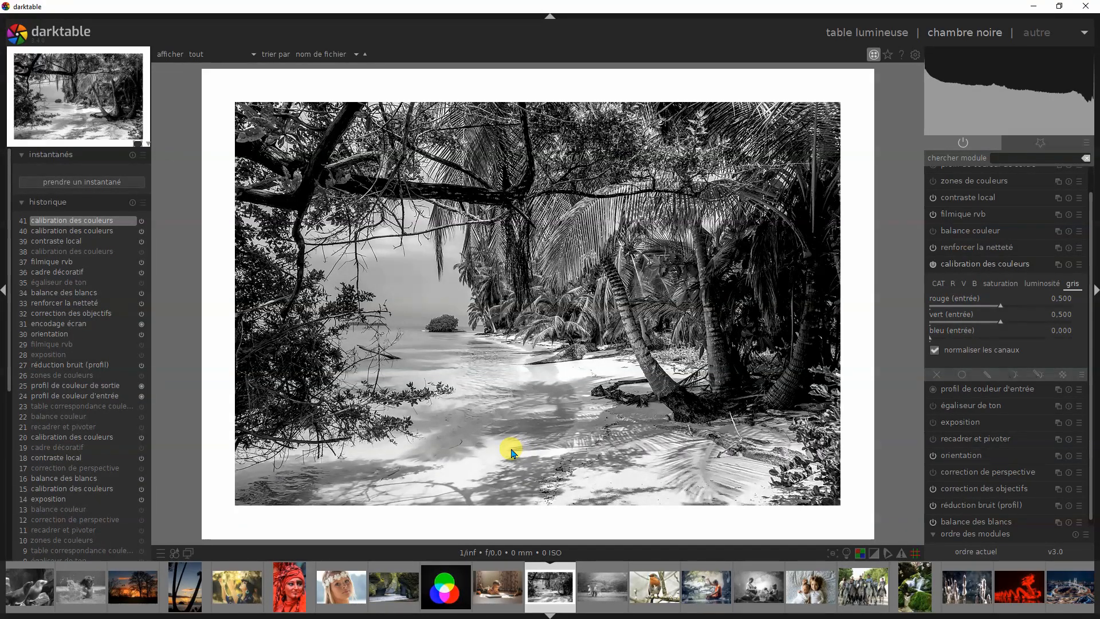
Step: Return to the table lumineuse and open the white-framed portrait of the woman with a white flower in the chambre noire
{"action": "left_click", "coordinate": [873, 32]}
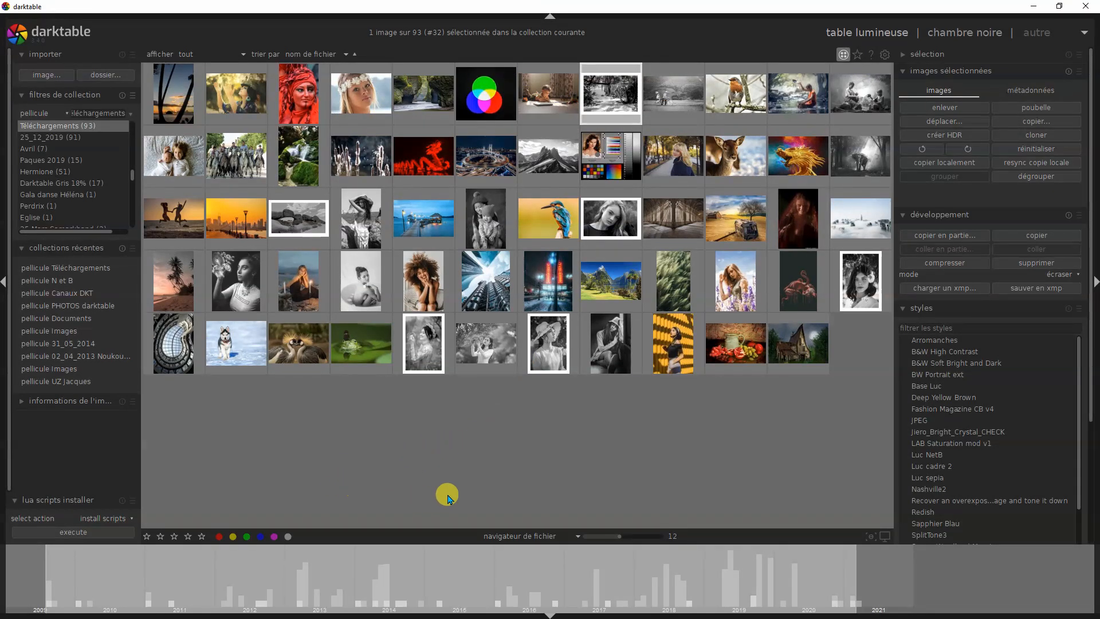
{"action": "left_click", "coordinate": [865, 299]}
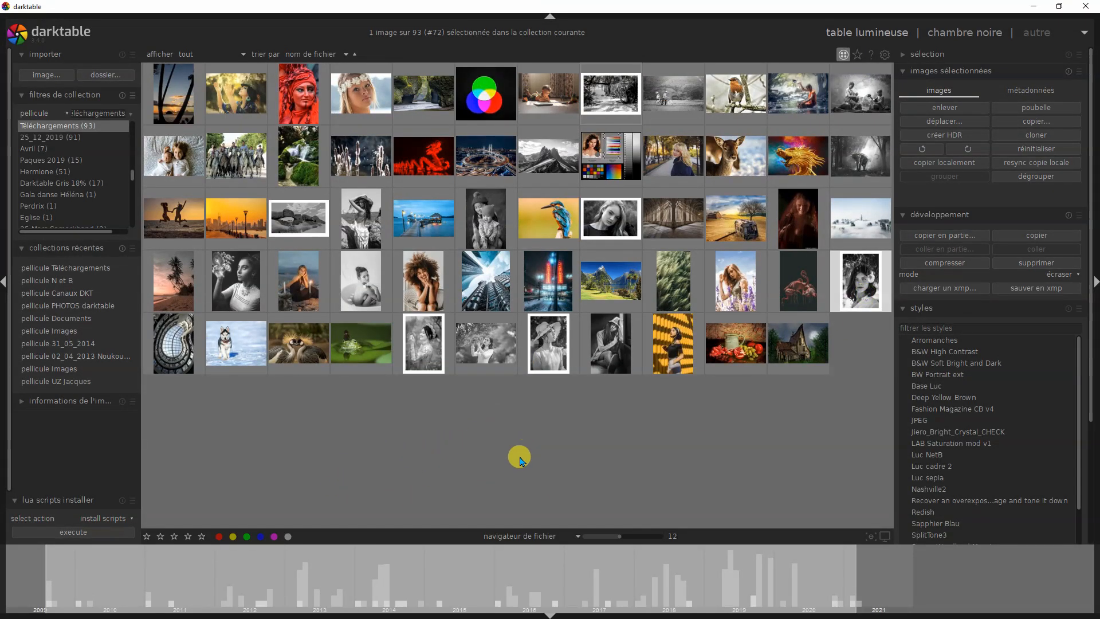
{"action": "key", "text": "d"}
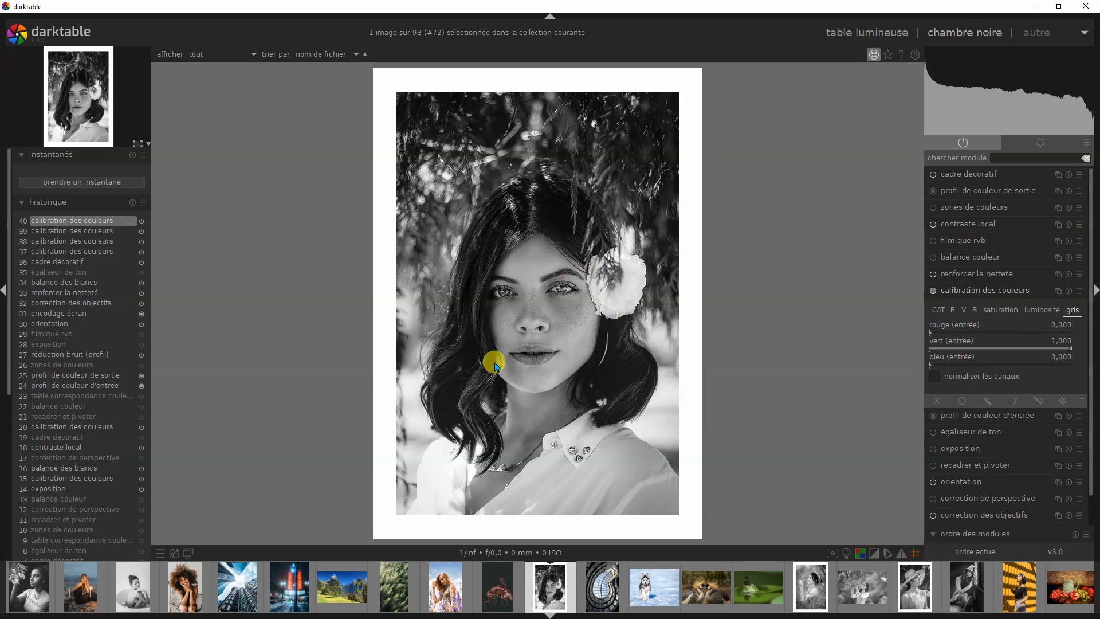
Step: Lower the portrait's gris green input to 0.000 to reveal the filter colour, and restore it to 1.000
{"action": "left_click_drag", "start_coordinate": [1073, 351], "coordinate": [919, 353]}
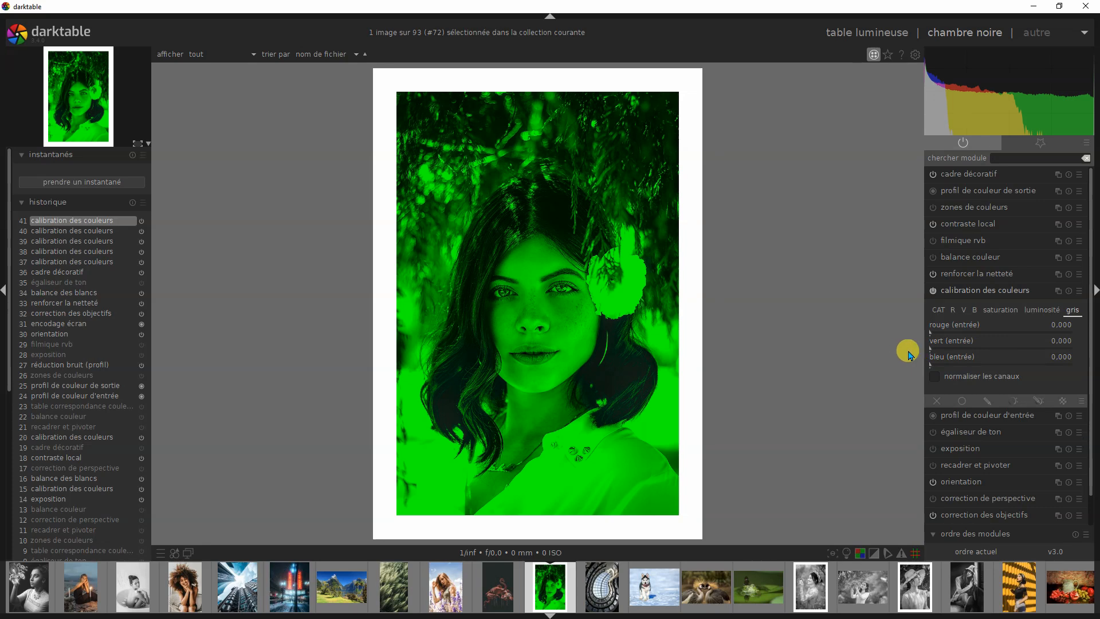
{"action": "left_click_drag", "start_coordinate": [930, 346], "coordinate": [1077, 351]}
Step: Compare the JAUNE CLAIR, ORANGE and MAGENTA presets of calibration des couleurs on the portrait, finishing with MAGENTA
{"action": "left_click", "coordinate": [1077, 293]}
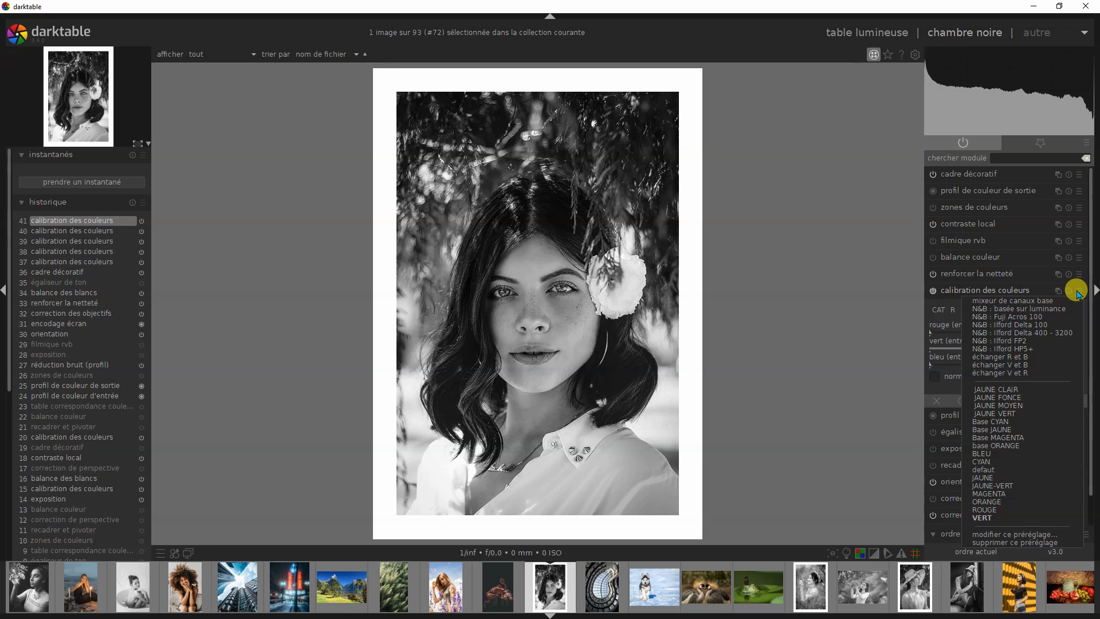
{"action": "left_click", "coordinate": [994, 390]}
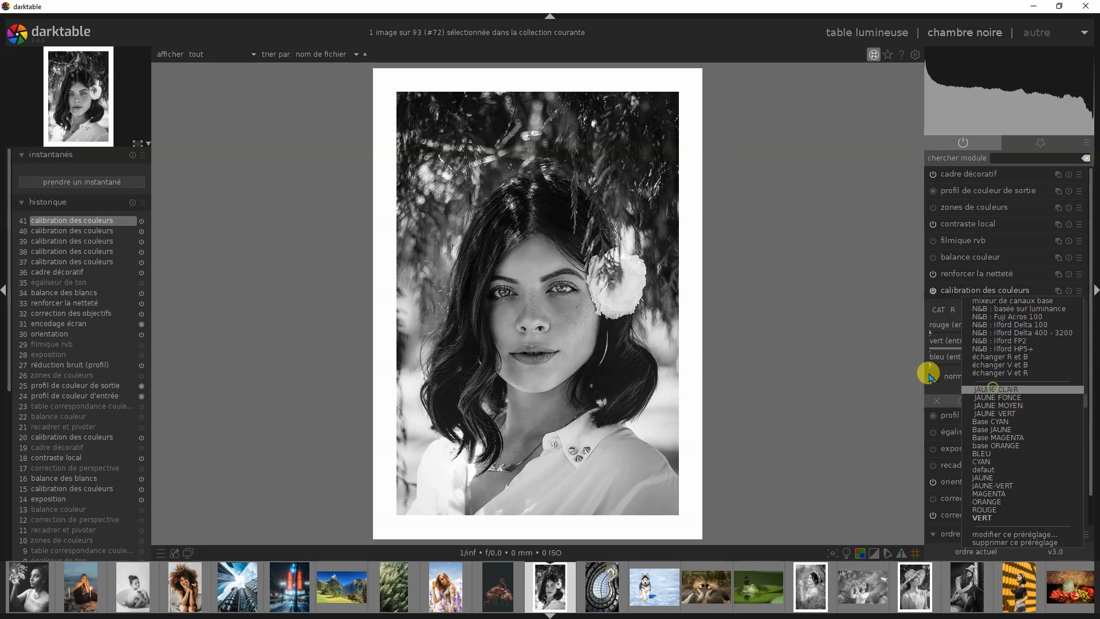
{"action": "left_click", "coordinate": [1079, 291]}
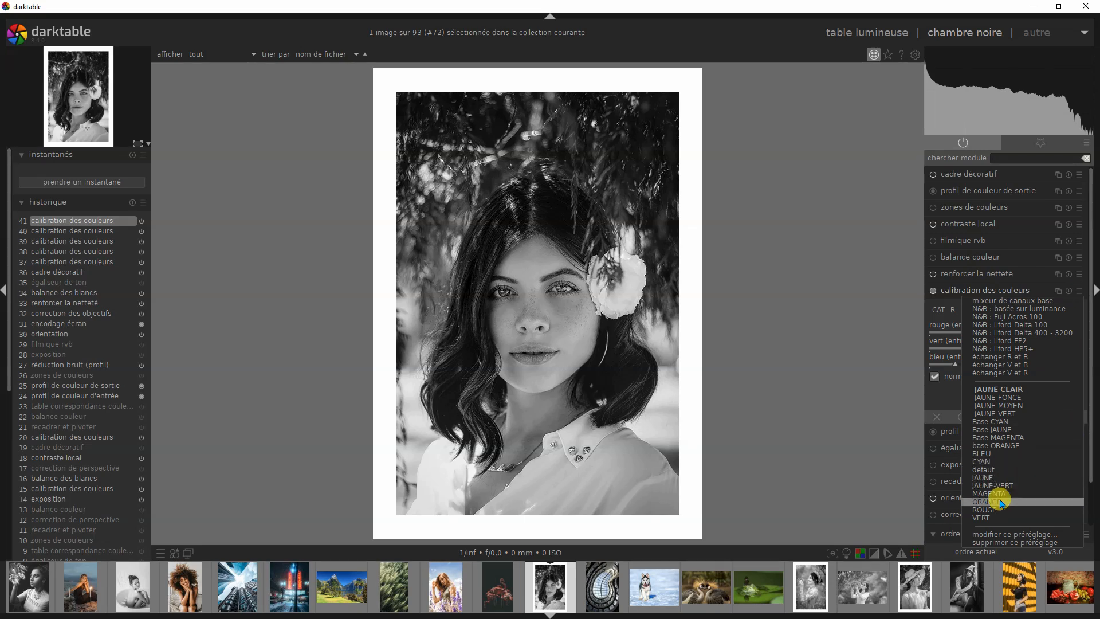
{"action": "left_click", "coordinate": [997, 502]}
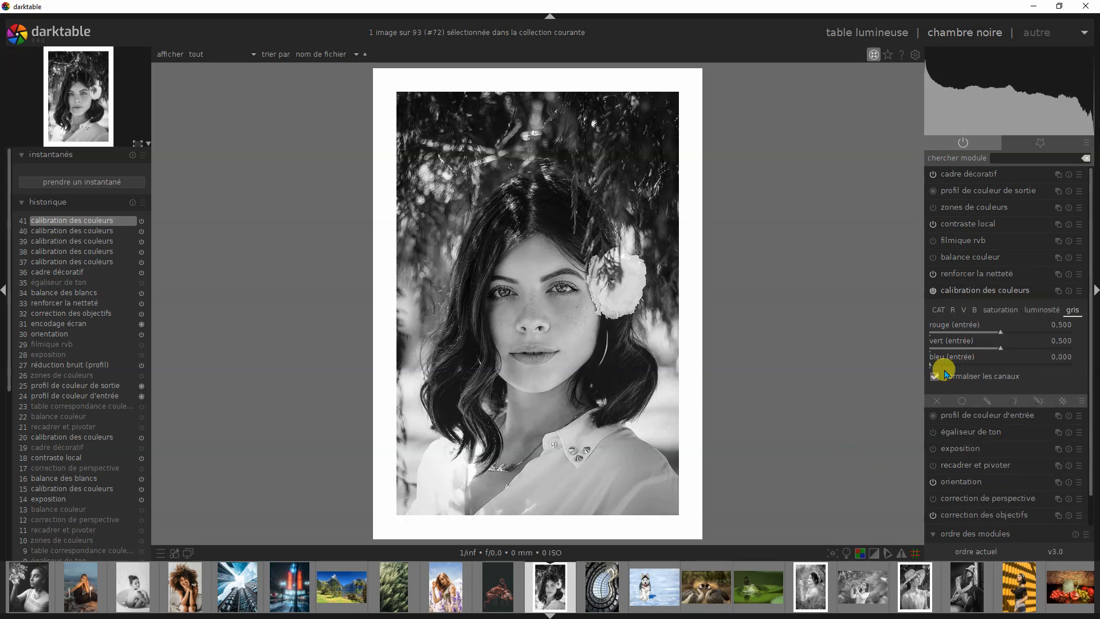
{"action": "left_click", "coordinate": [1082, 292]}
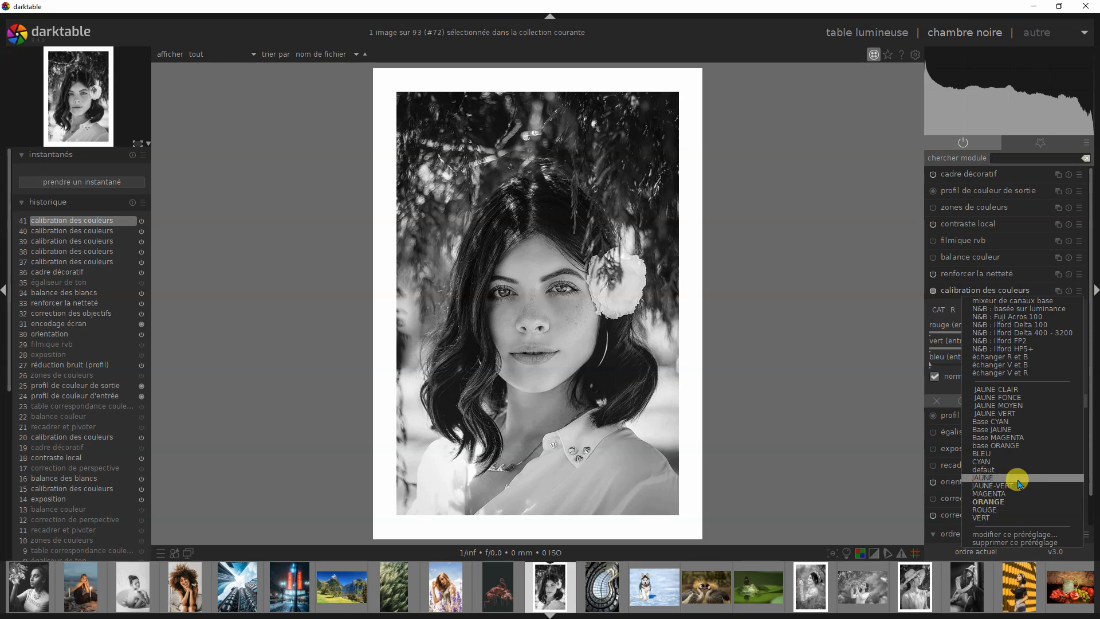
{"action": "left_click", "coordinate": [1002, 494]}
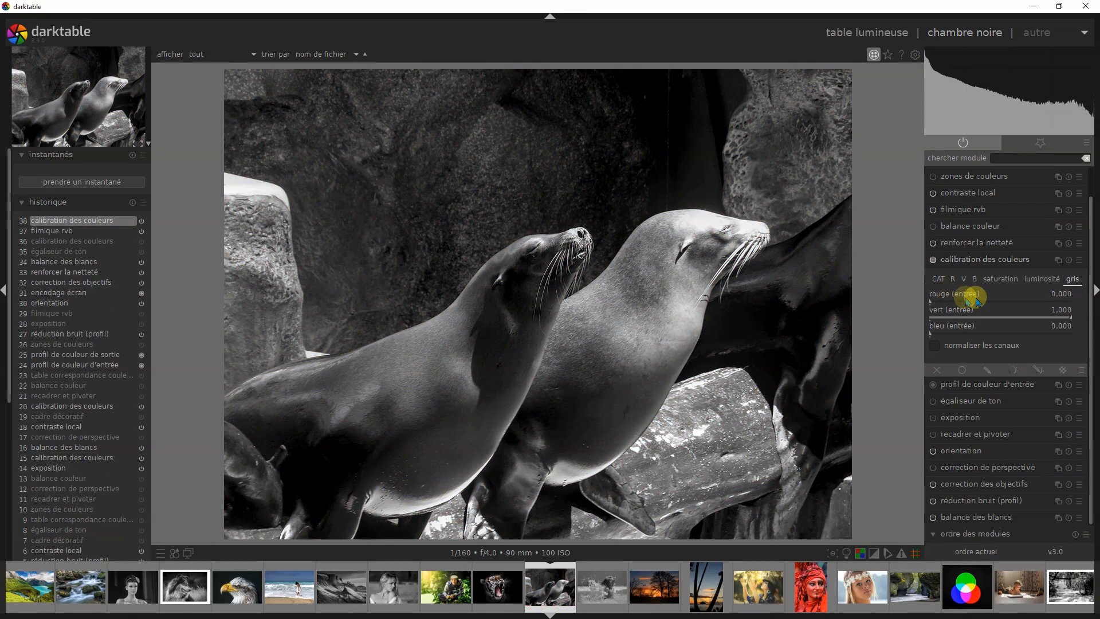
Step: Try the JAUNE-VERT, VERT and ORANGE presets of calibration des couleurs on the sea lion photo
{"action": "left_click", "coordinate": [1079, 262]}
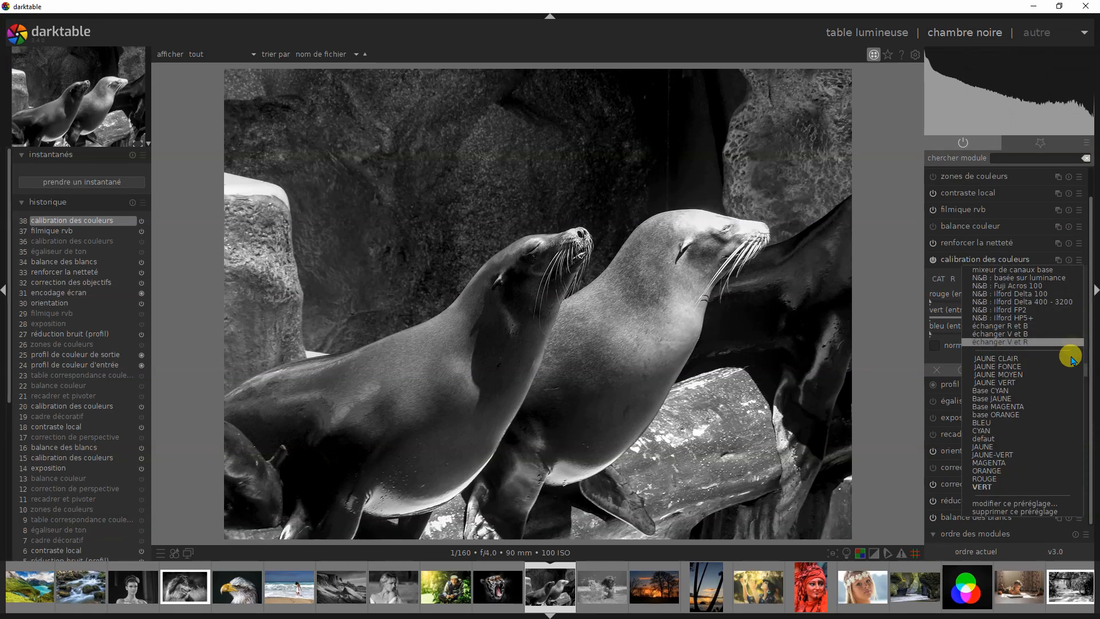
{"action": "left_click", "coordinate": [1007, 456]}
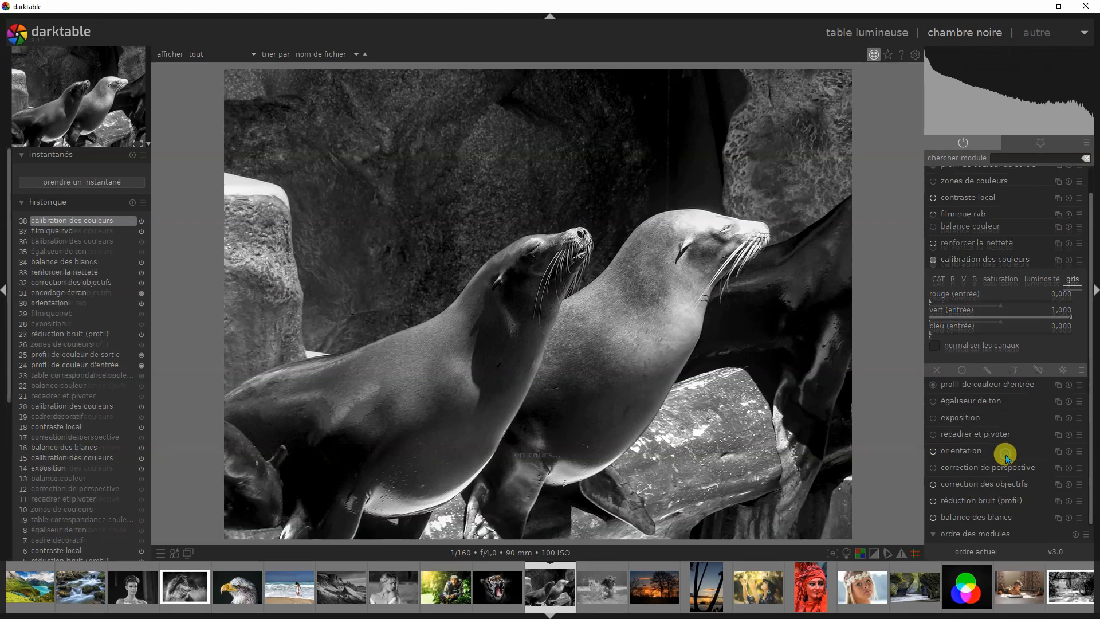
{"action": "left_click", "coordinate": [1079, 266]}
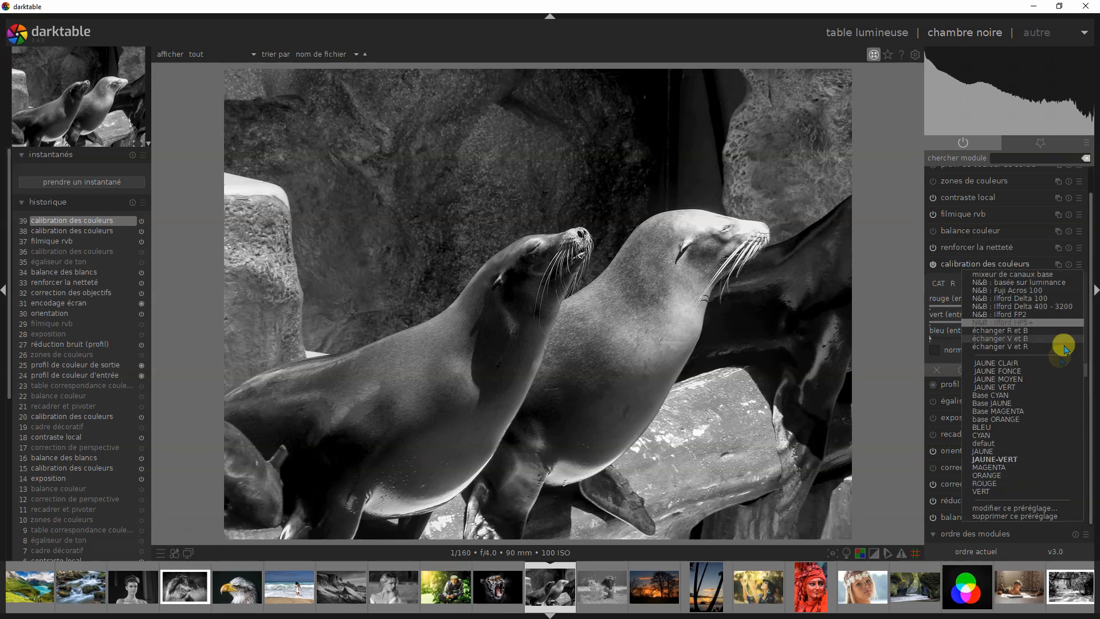
{"action": "left_click", "coordinate": [980, 494]}
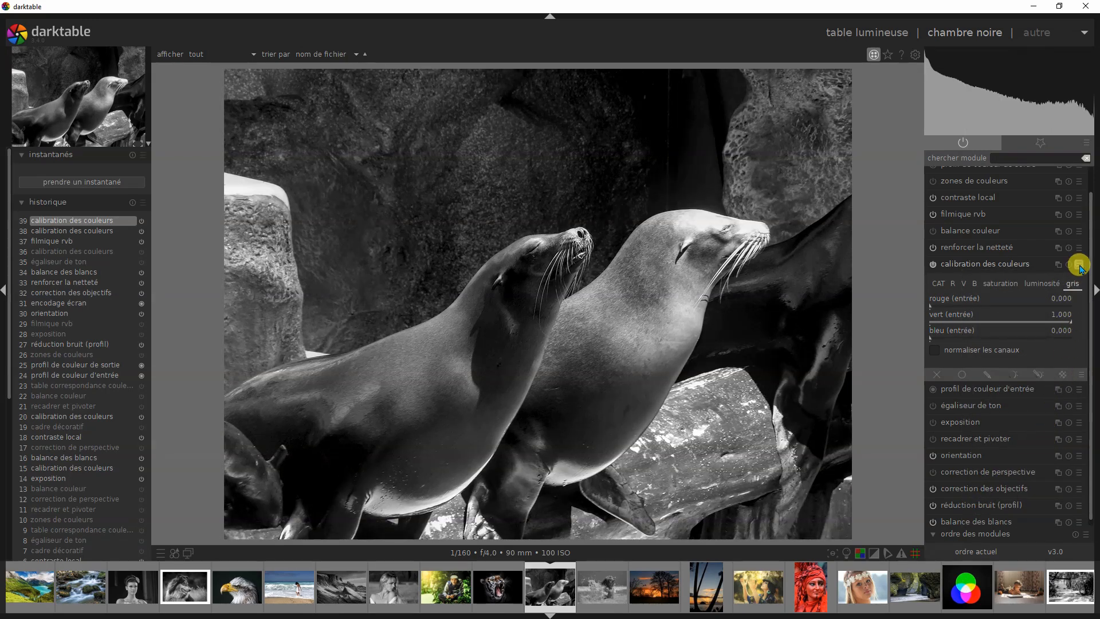
{"action": "left_click", "coordinate": [1079, 267]}
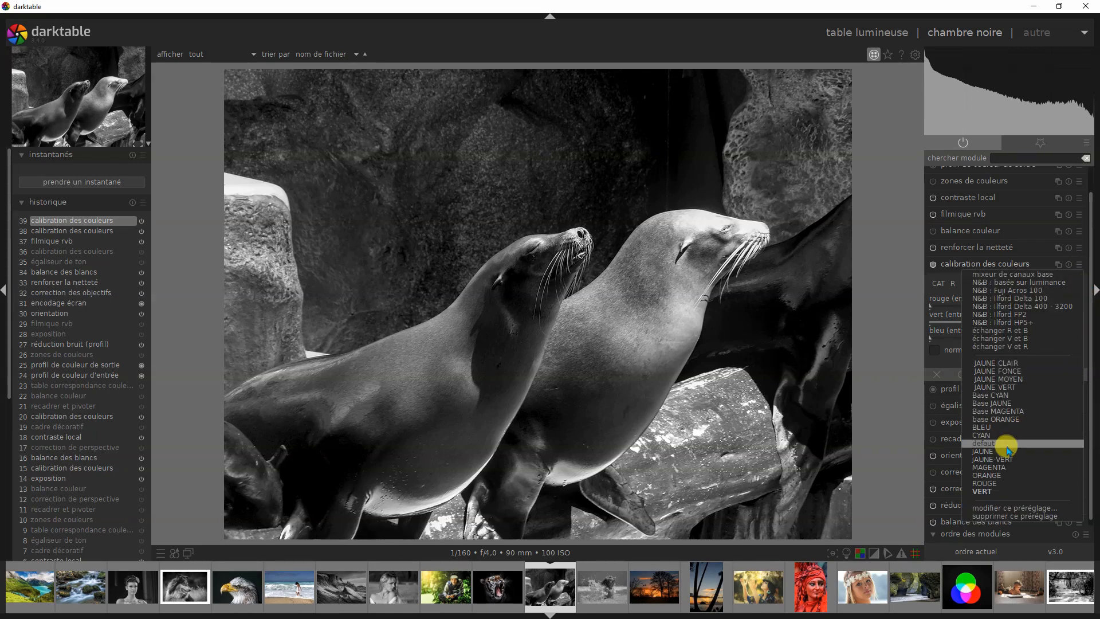
{"action": "left_click", "coordinate": [988, 474]}
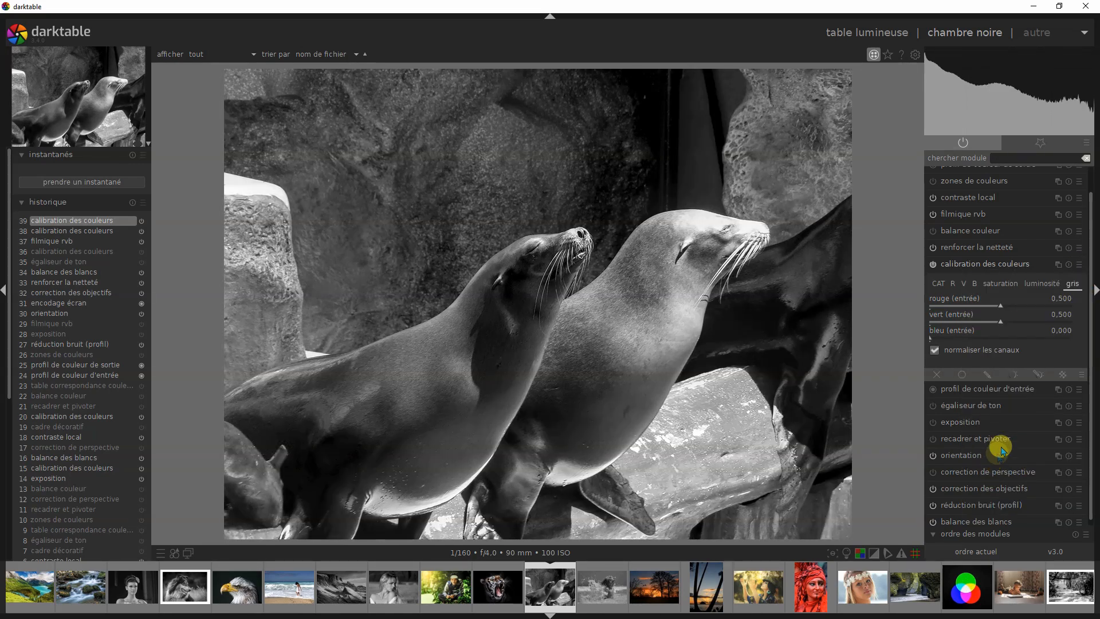
Step: Apply the base ORANGE preset to the sea lion photo, followed by the BLEU preset for comparison
{"action": "left_click", "coordinate": [1079, 266]}
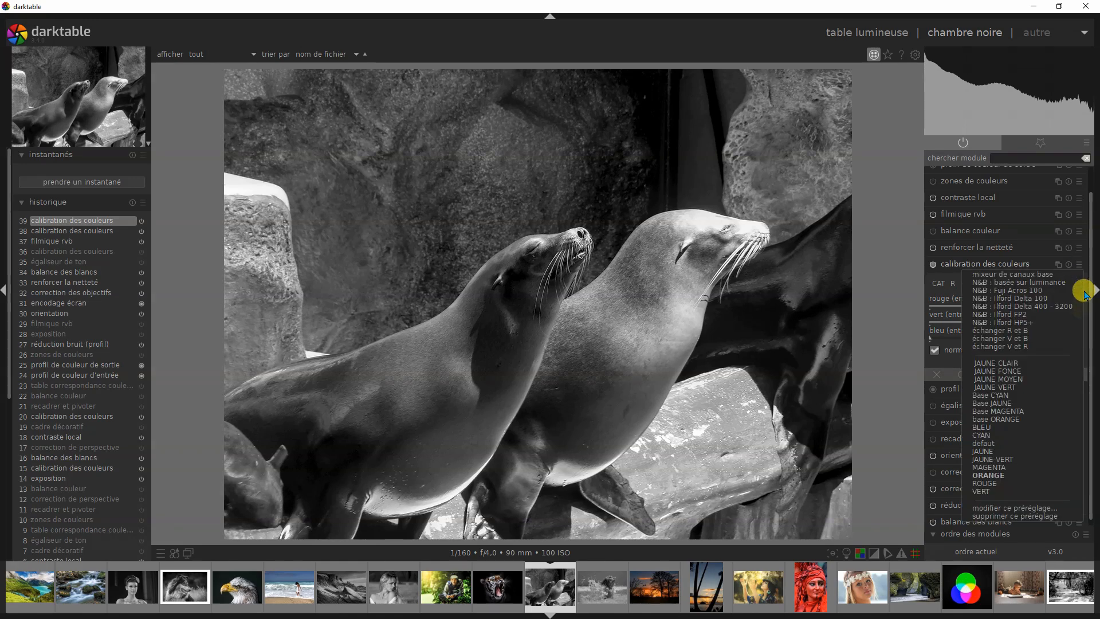
{"action": "left_click", "coordinate": [990, 424]}
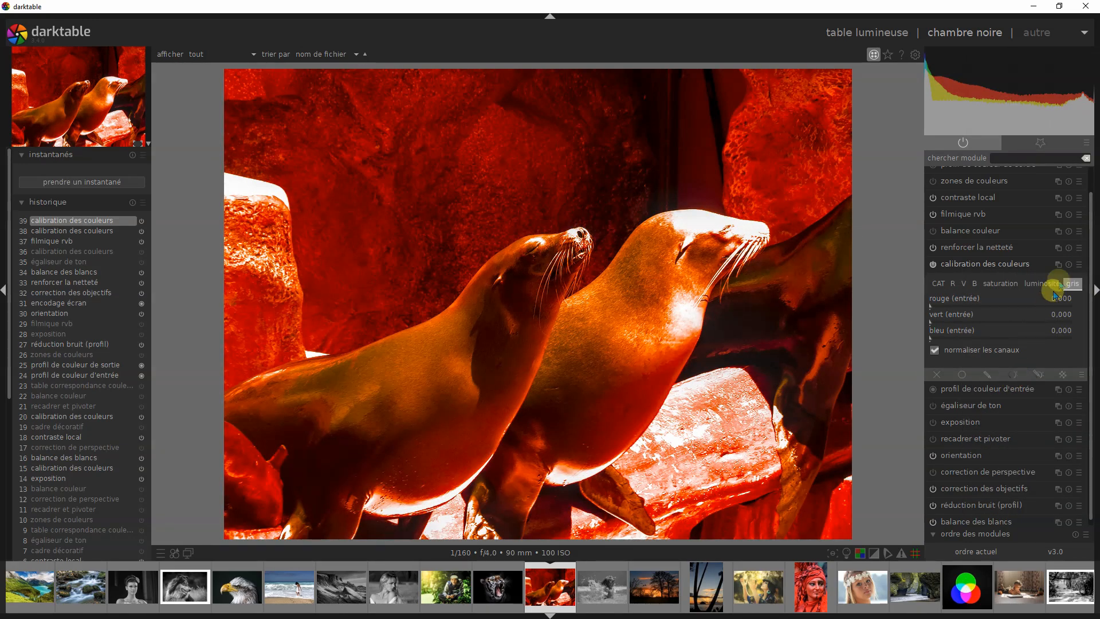
{"action": "left_click", "coordinate": [1079, 267]}
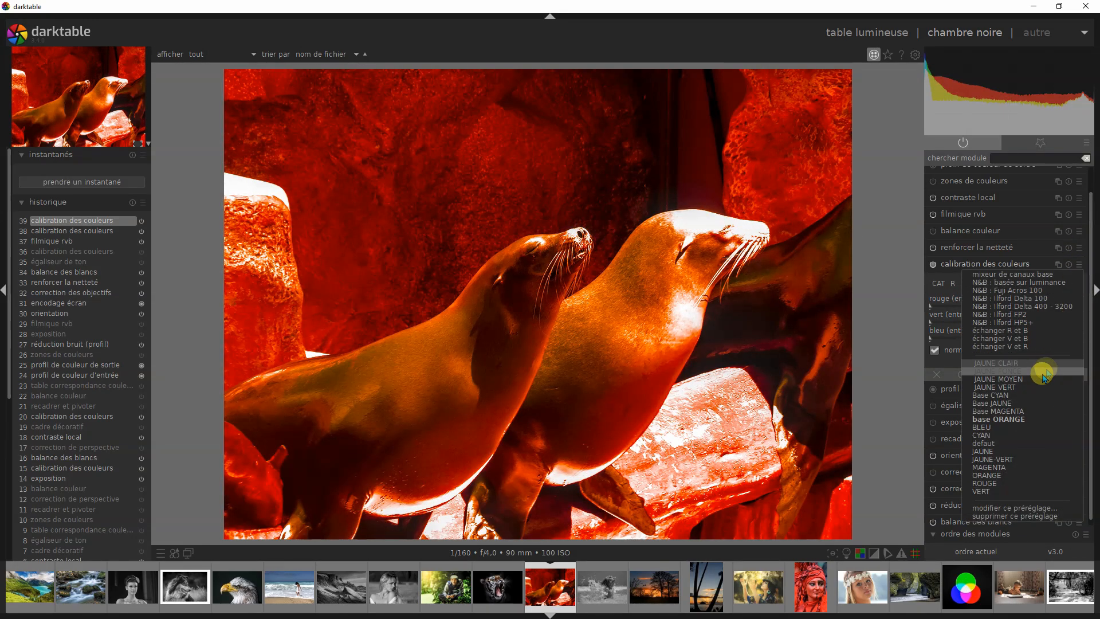
{"action": "left_click", "coordinate": [992, 426]}
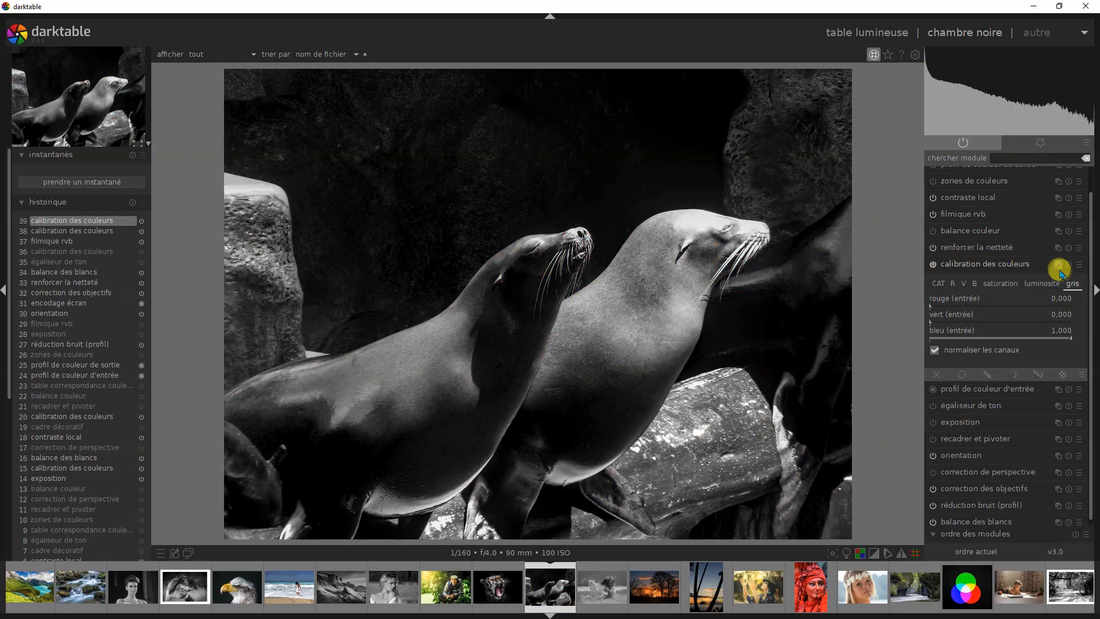
Step: Apply the échanger R et B preset to the sea lion photo and set gris red input to 0.341 and blue input to 0.554
{"action": "left_click", "coordinate": [1079, 267]}
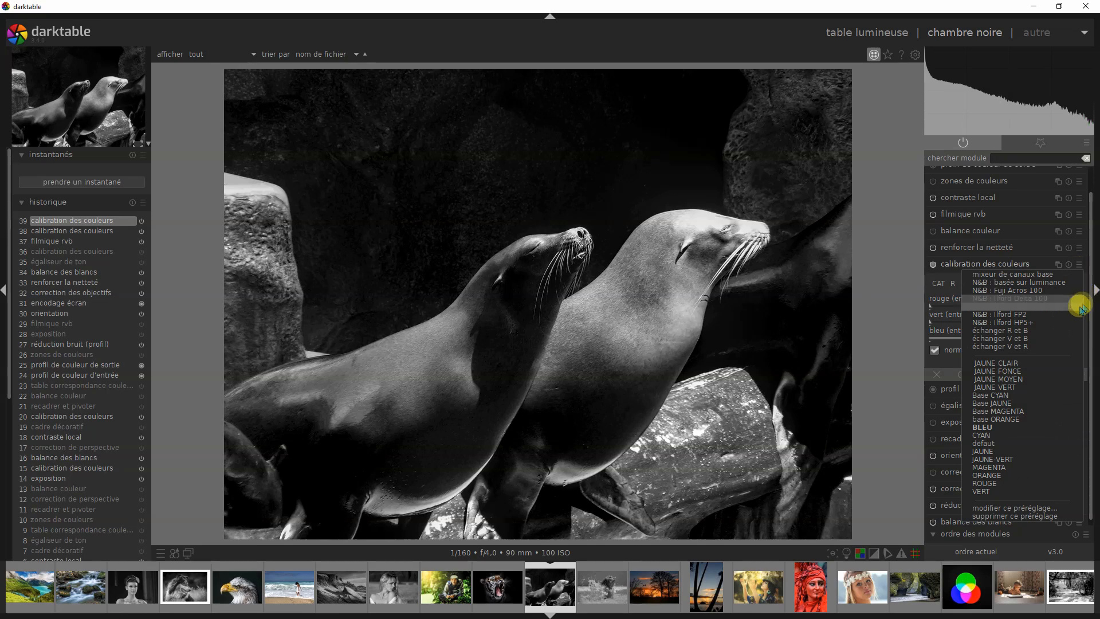
{"action": "left_click", "coordinate": [1017, 331]}
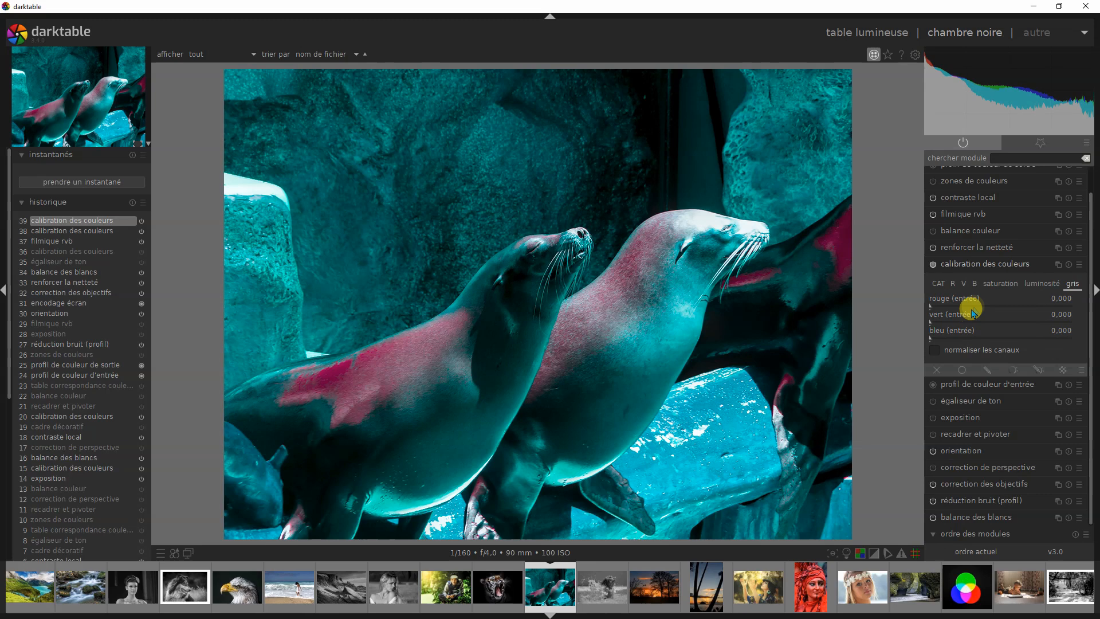
{"action": "left_click", "coordinate": [979, 307]}
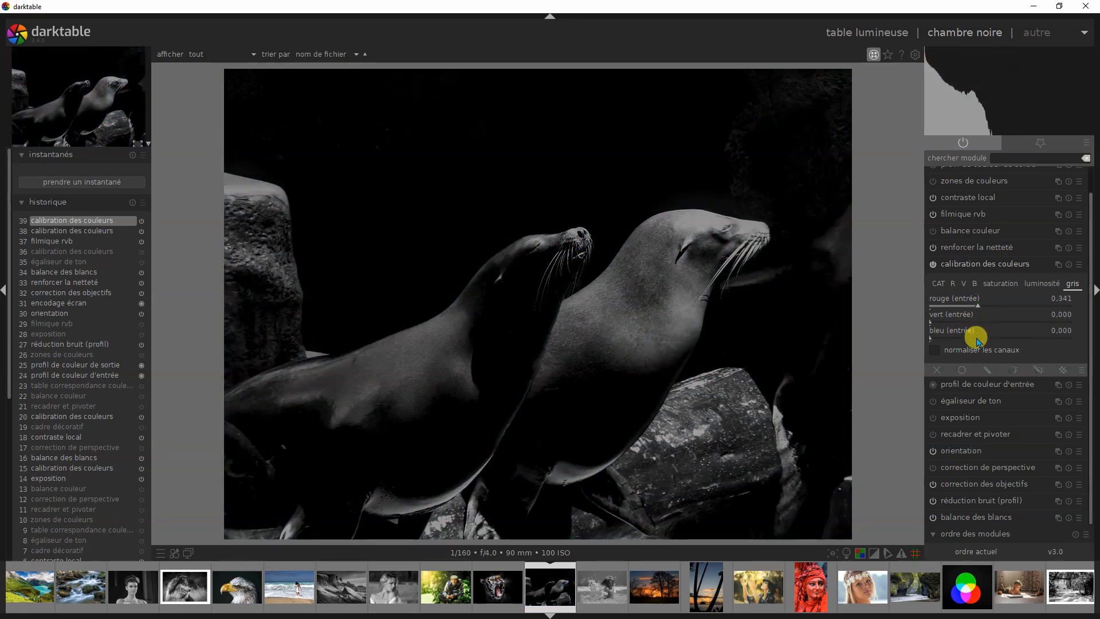
{"action": "left_click", "coordinate": [978, 339]}
{"action": "left_click_drag", "start_coordinate": [979, 339], "coordinate": [1008, 339]}
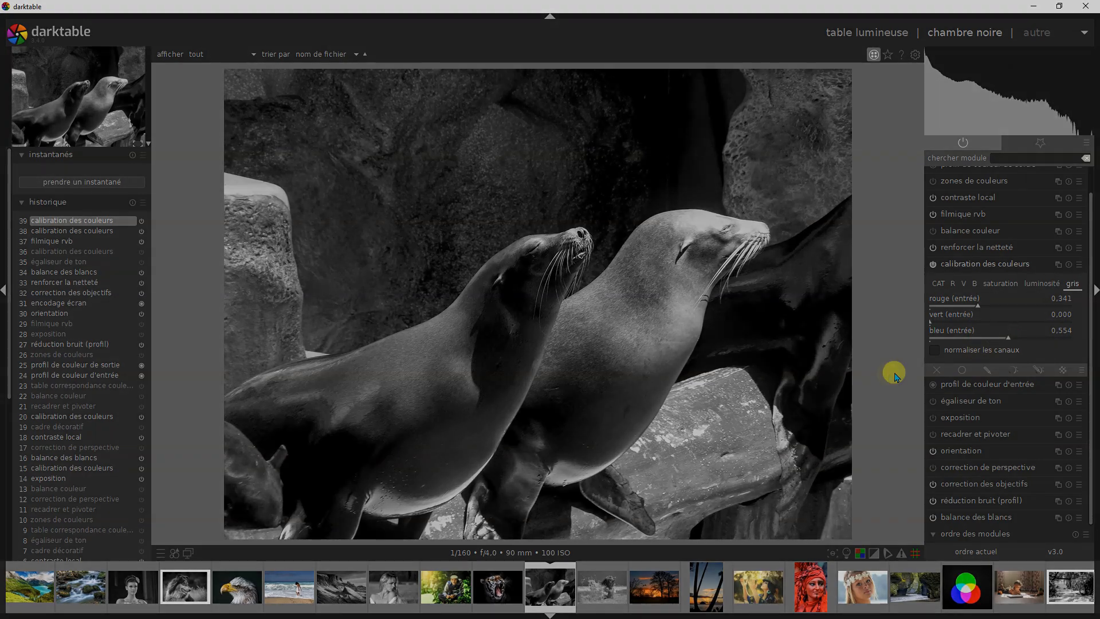